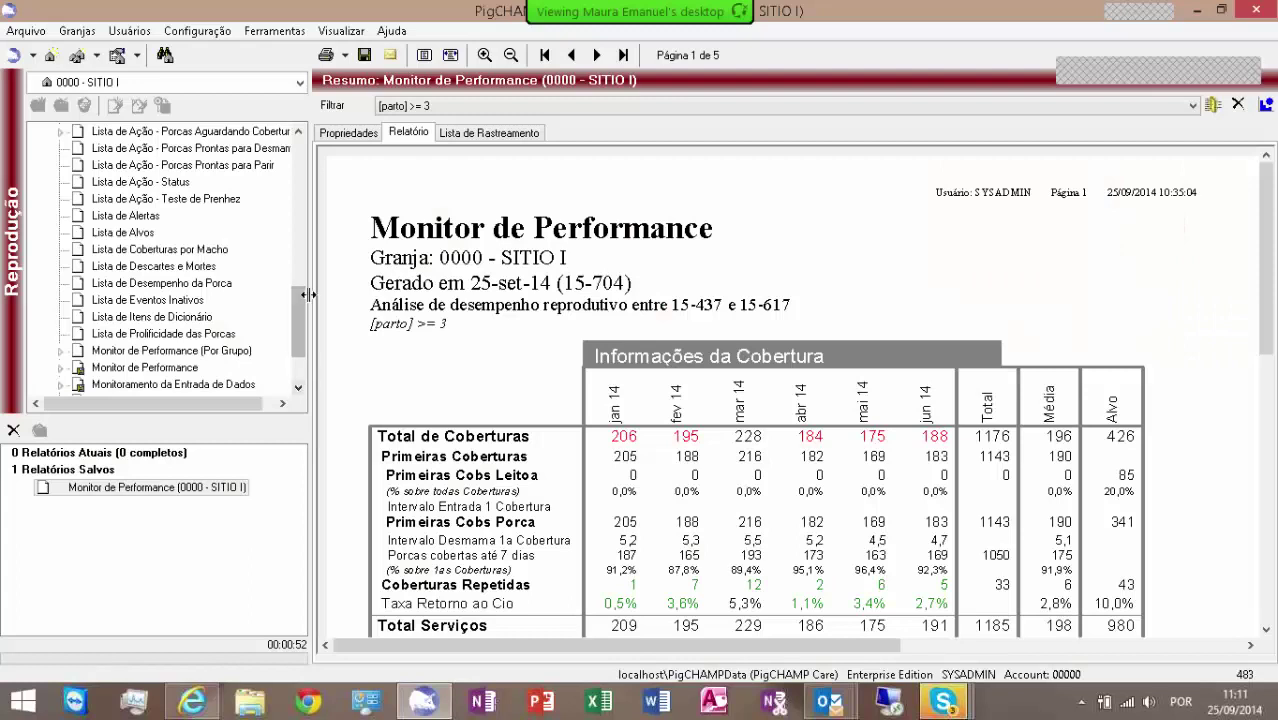
- Create a new custom report under Monitor de Performance and name it Gerente
drag(305, 335, 305, 359)
click(88, 289)
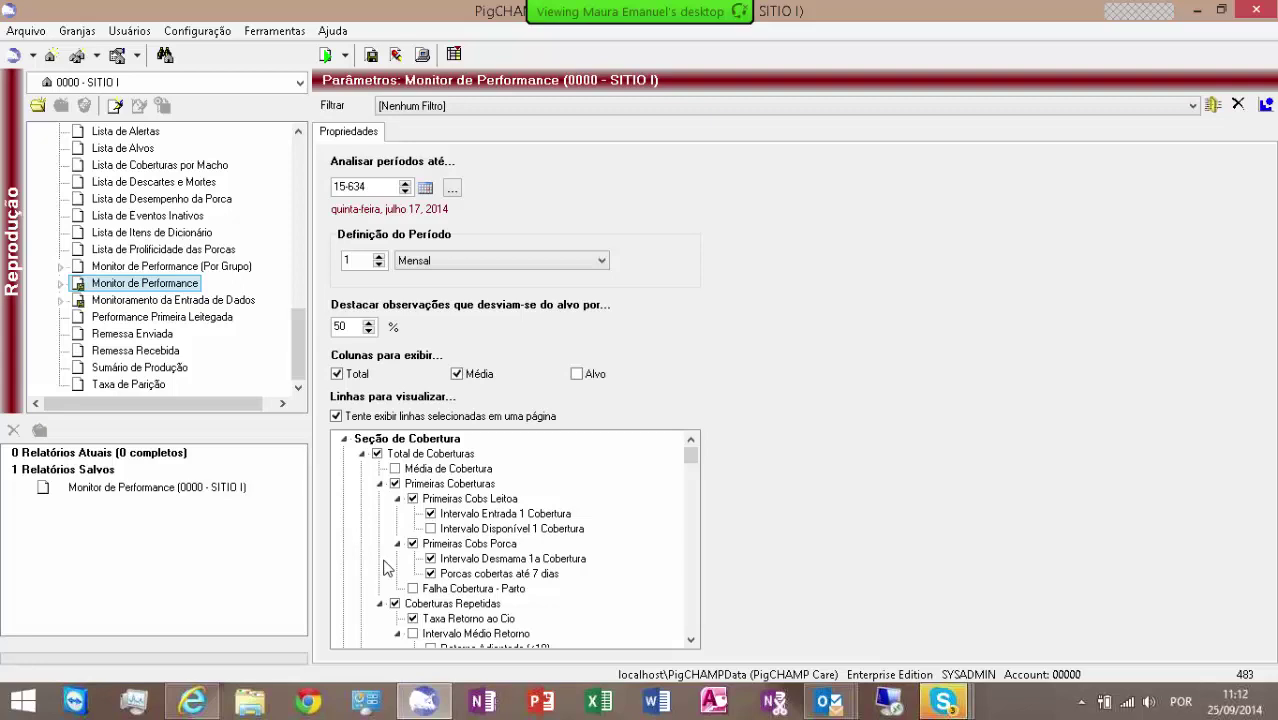
click(115, 108)
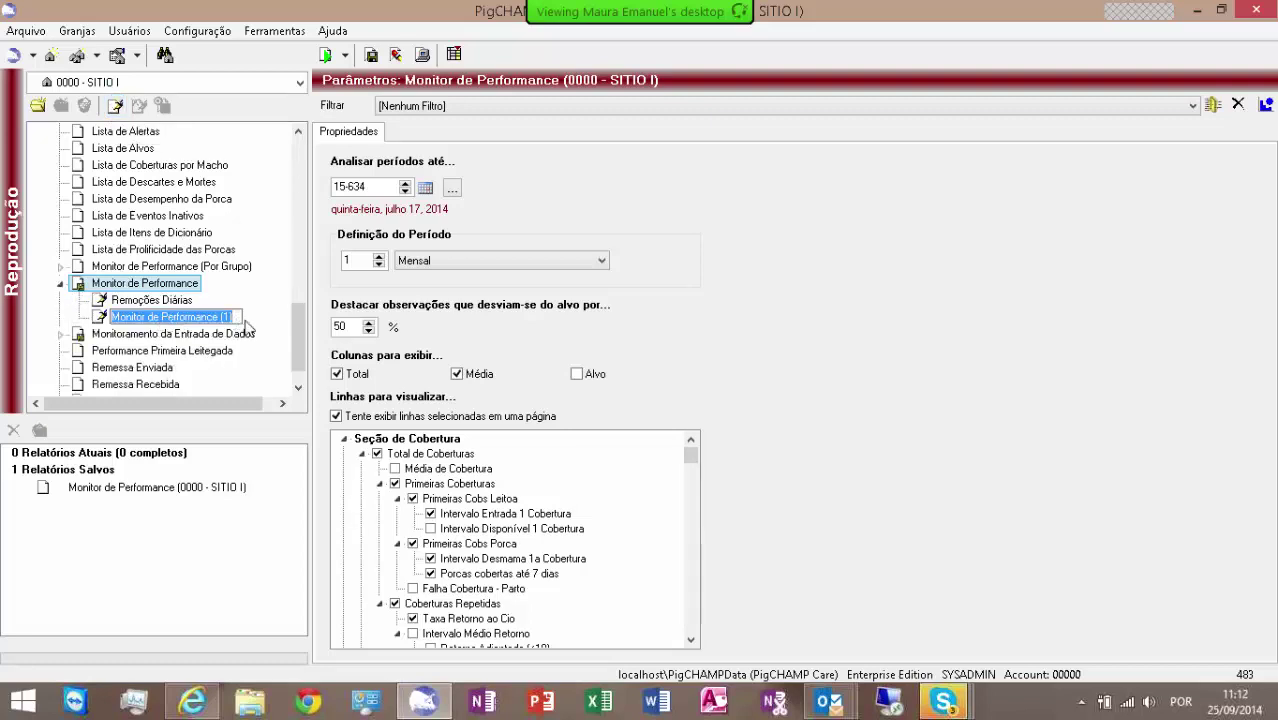
drag(234, 317, 112, 313)
text(GErente)
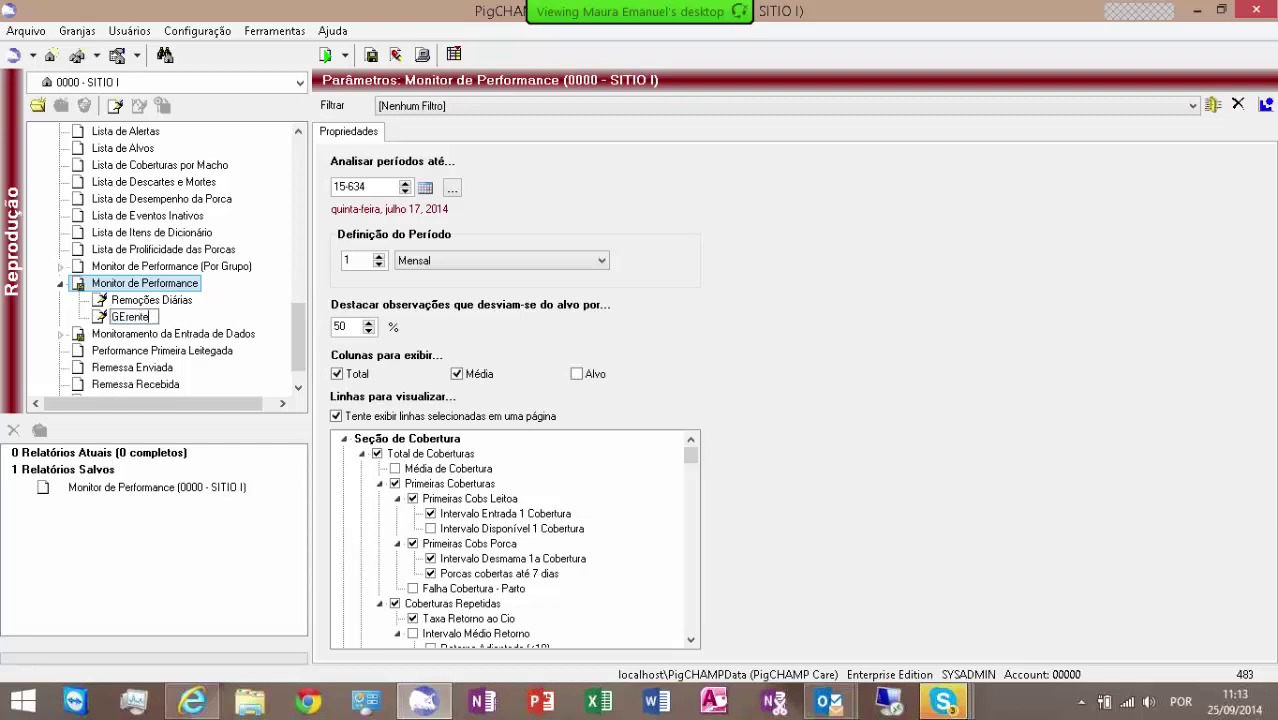
key(BackSpace)
key(BackSpace)
key(BackSpace)
key(BackSpace)
key(BackSpace)
key(BackSpace)
text(erente)
key(Return)
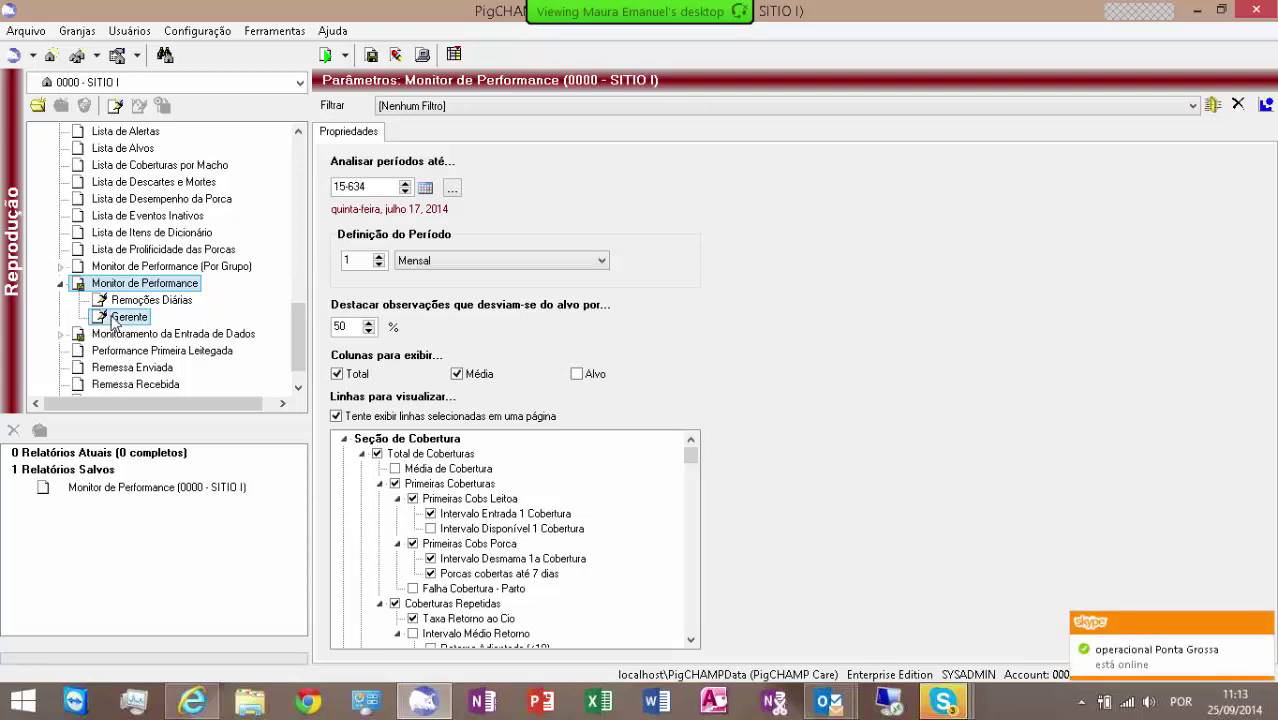
- Open the Gerente report's parameters and exclude the Média de Cobertura row and the whole Primeiras Coberturas group
click(125, 317)
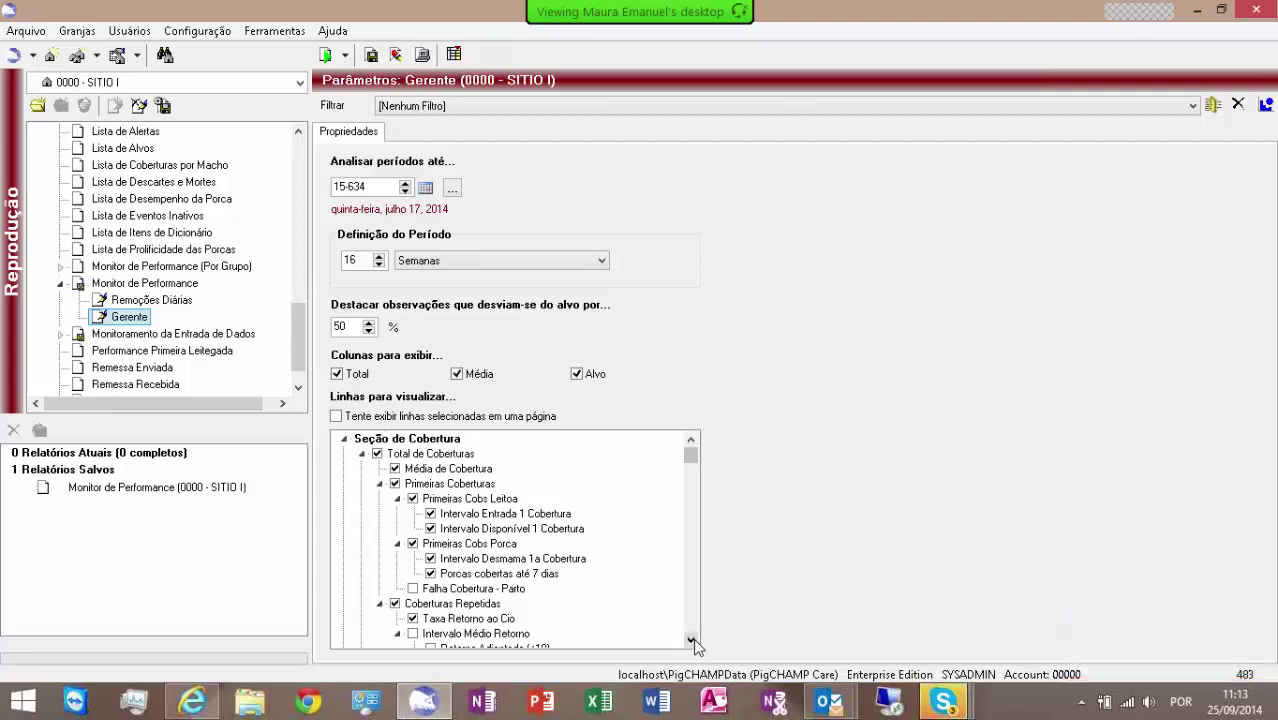
click(395, 472)
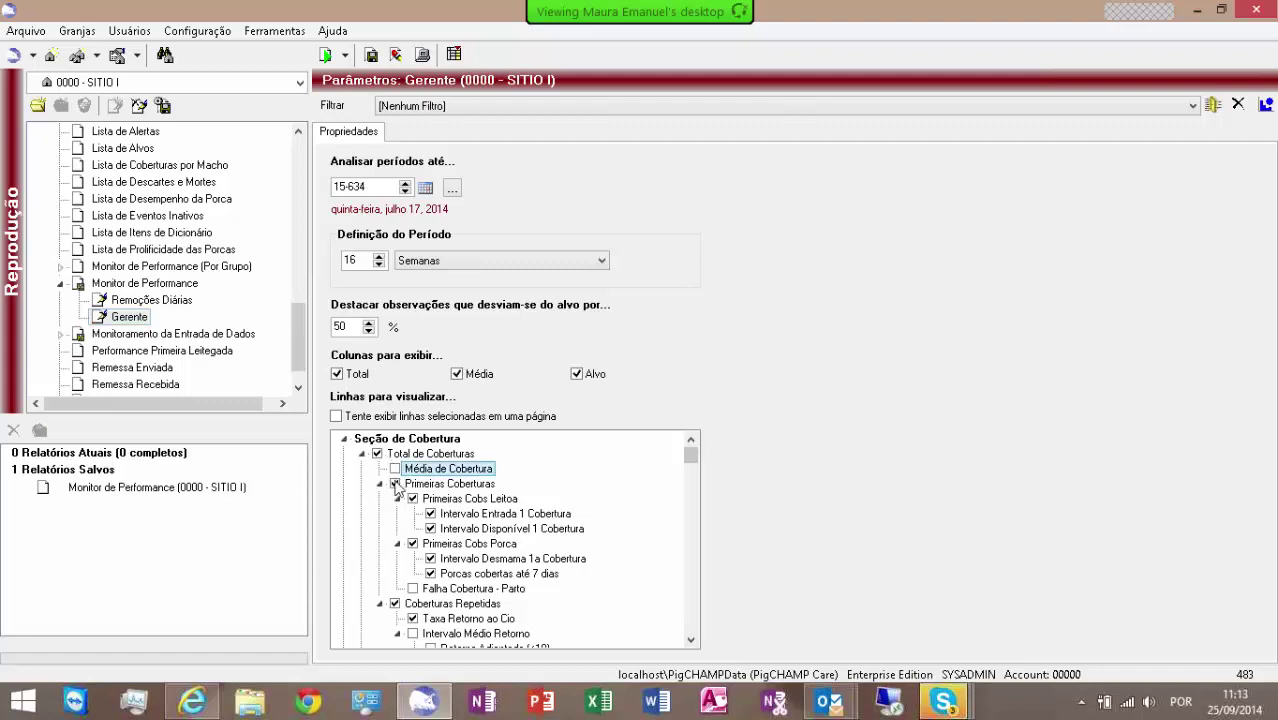
click(395, 484)
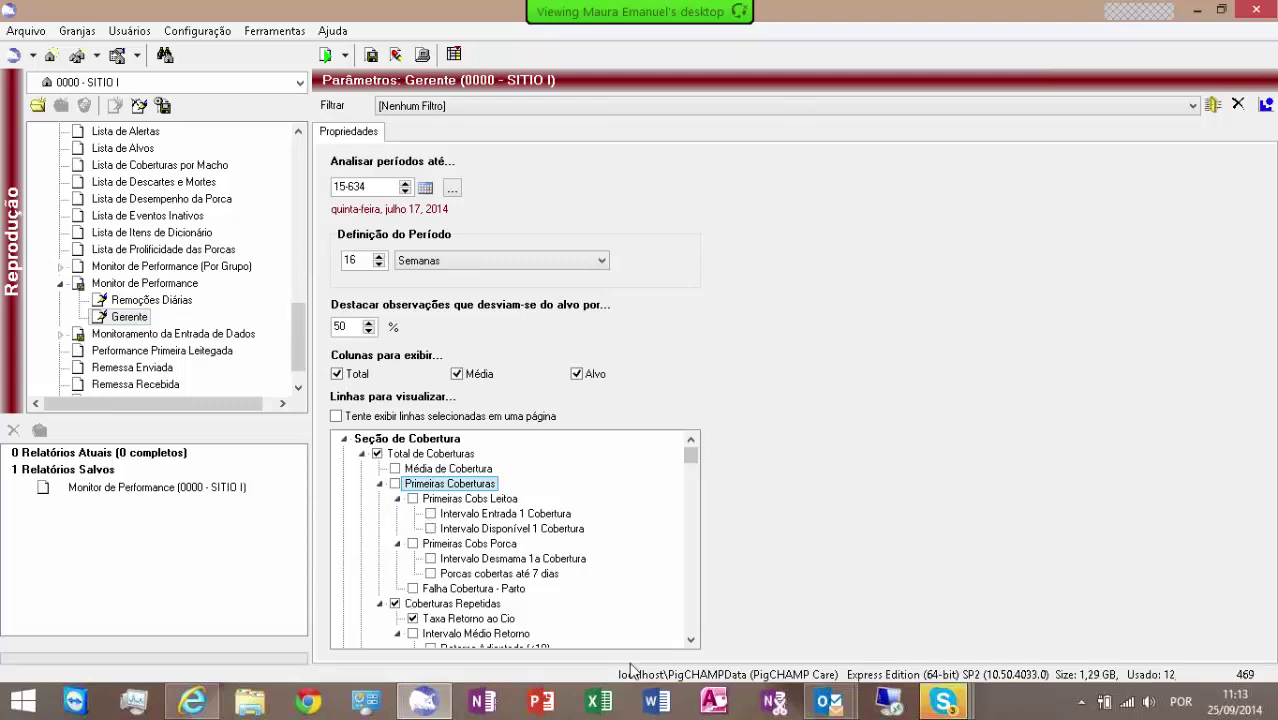
- Exclude the Tipo de Cobertura group with all its rows from the Gerente report
click(691, 640)
click(691, 640)
click(691, 640)
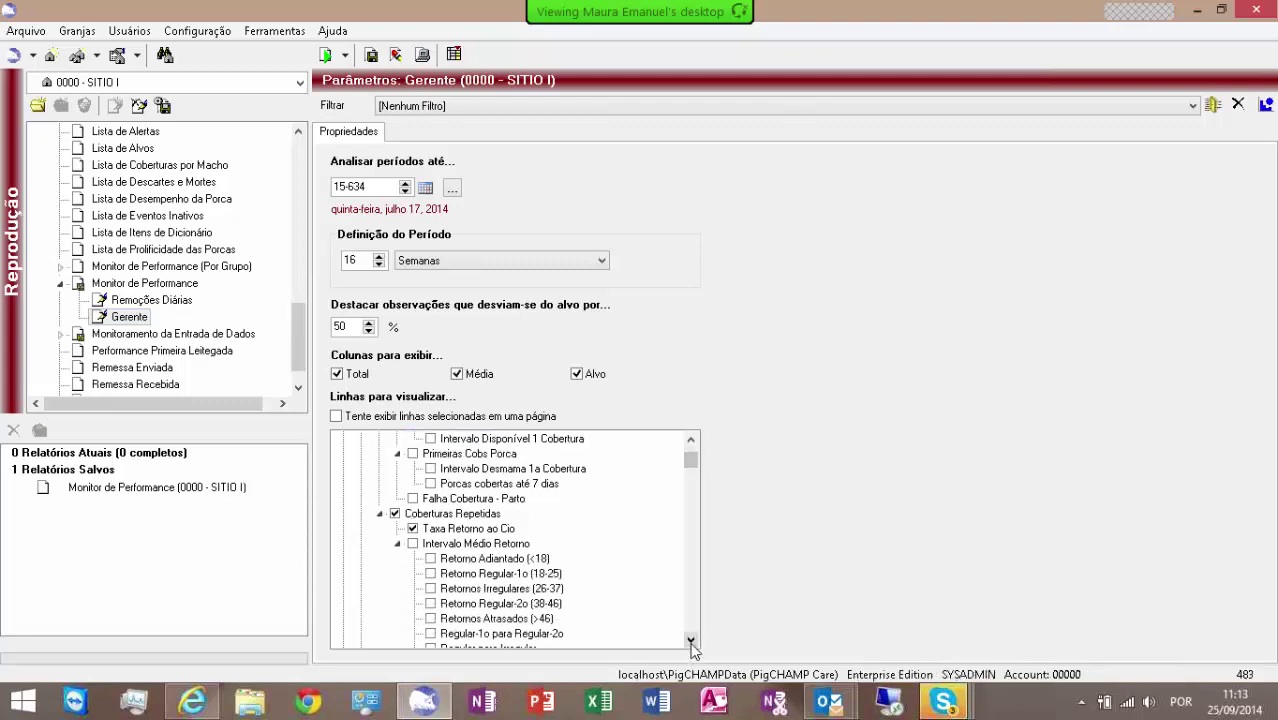
click(691, 640)
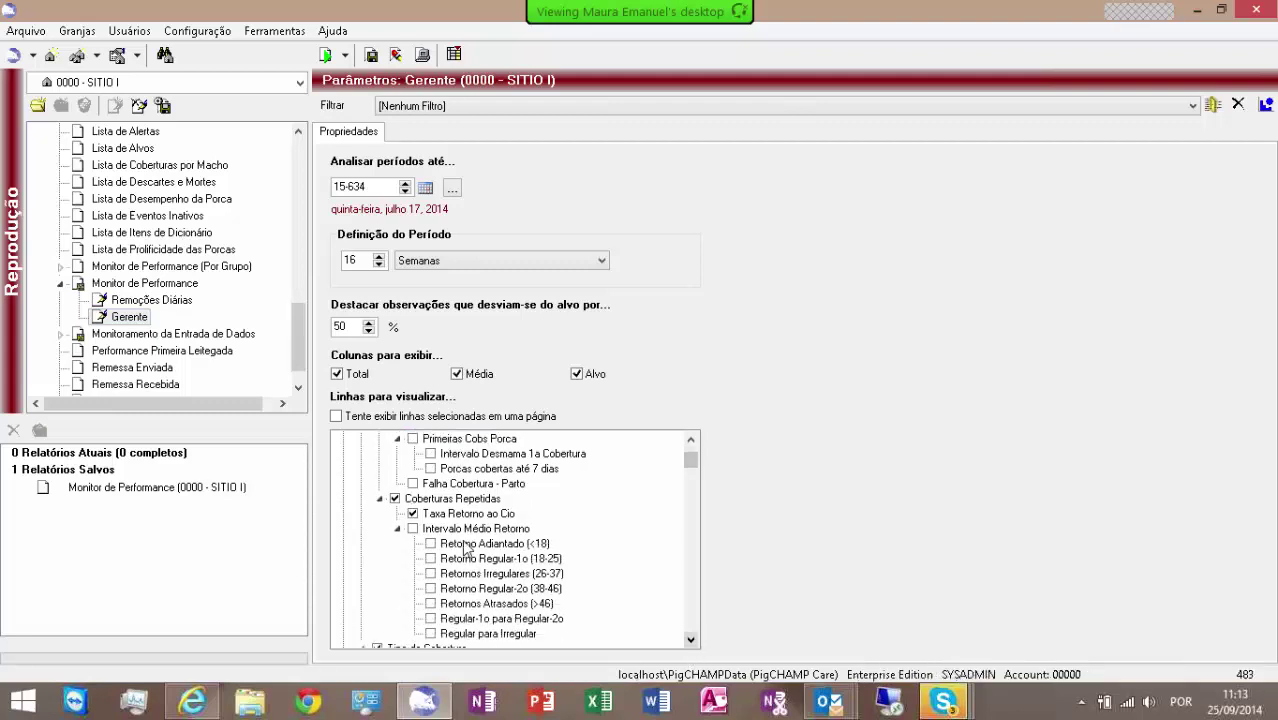
click(691, 640)
click(691, 640)
click(691, 640)
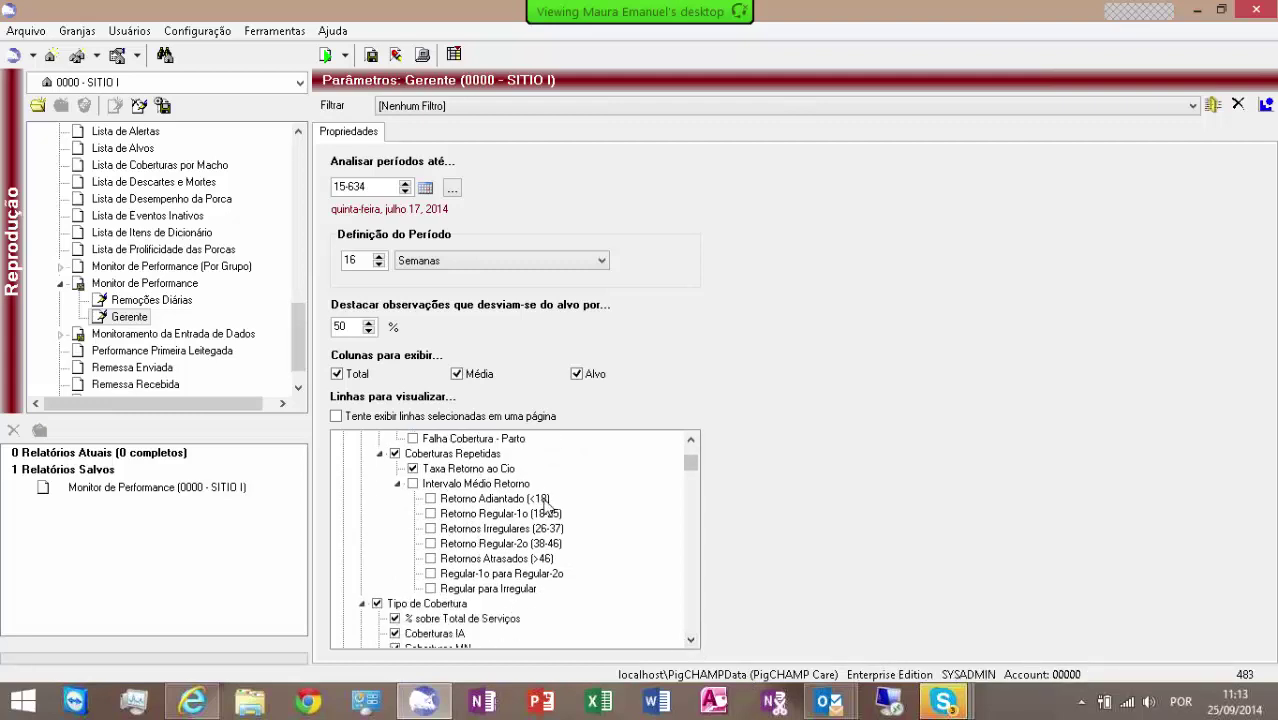
click(691, 640)
click(691, 640)
click(691, 640)
click(691, 640)
click(691, 640)
click(691, 640)
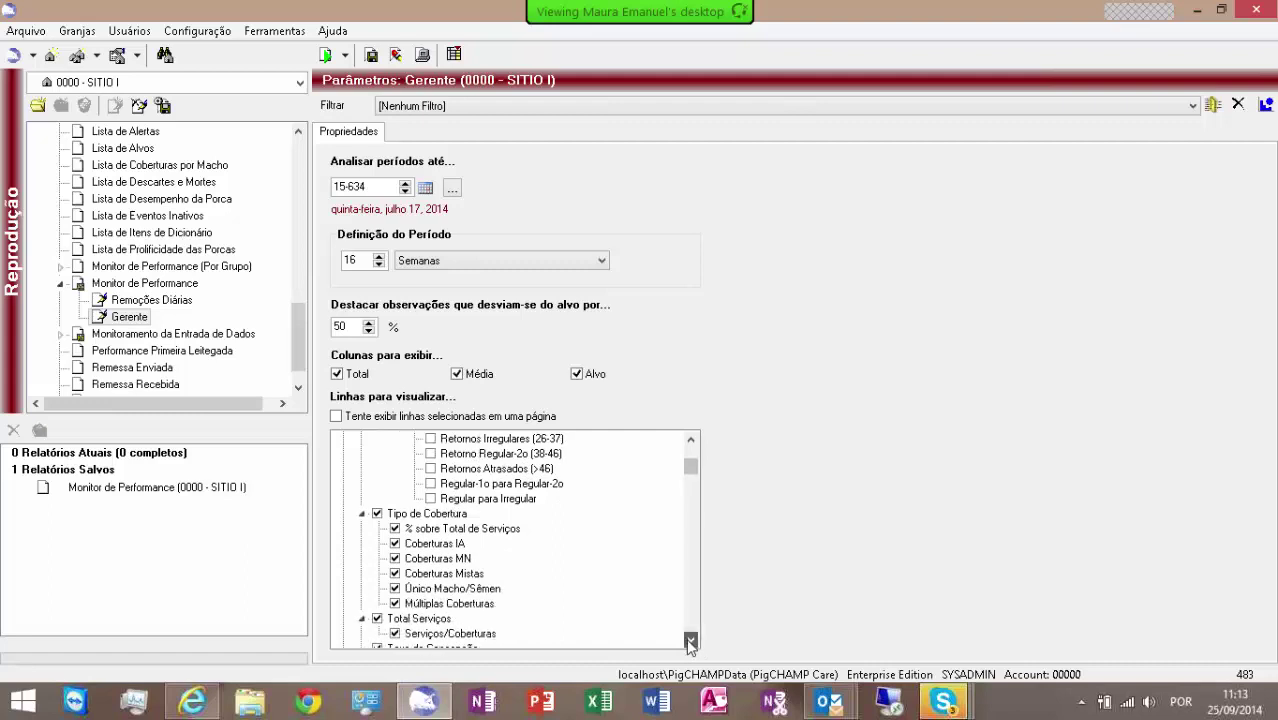
click(384, 515)
click(377, 514)
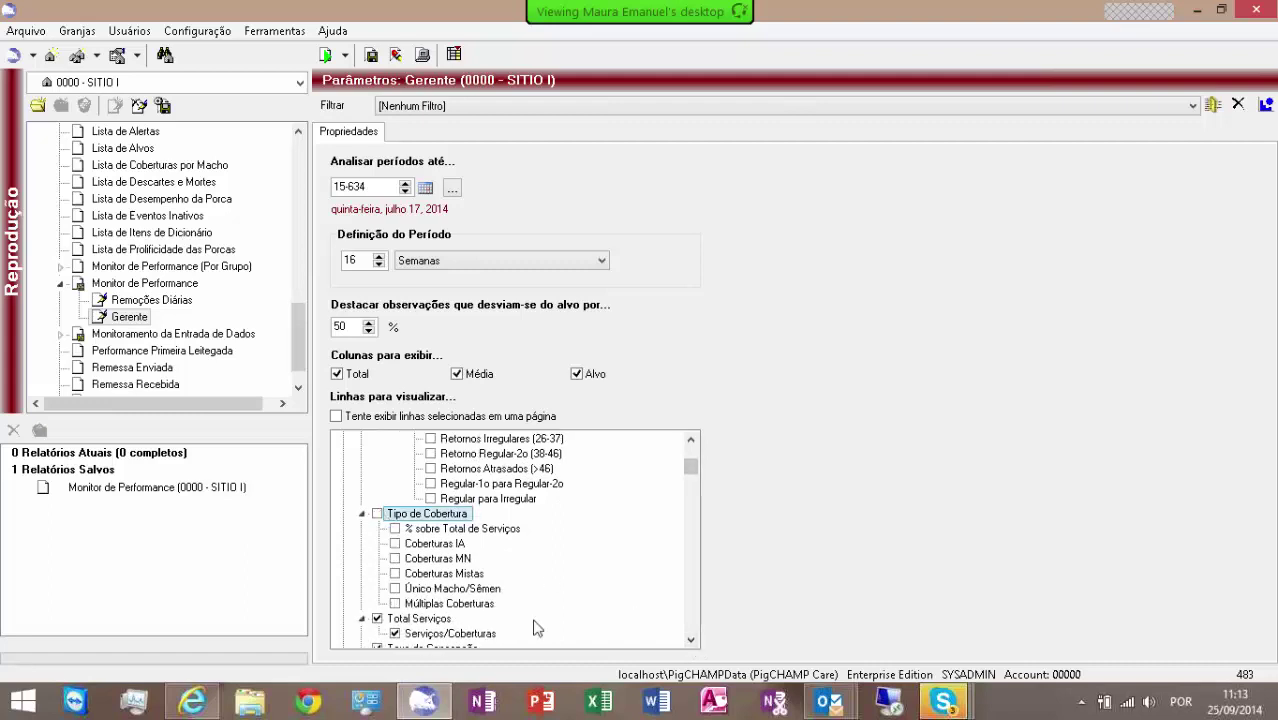
- Exclude the Total Serviços group and the Idade M na Cobertura (Parto) row from the coverage section
click(691, 640)
click(691, 640)
click(691, 640)
click(691, 640)
click(691, 640)
click(691, 640)
click(691, 640)
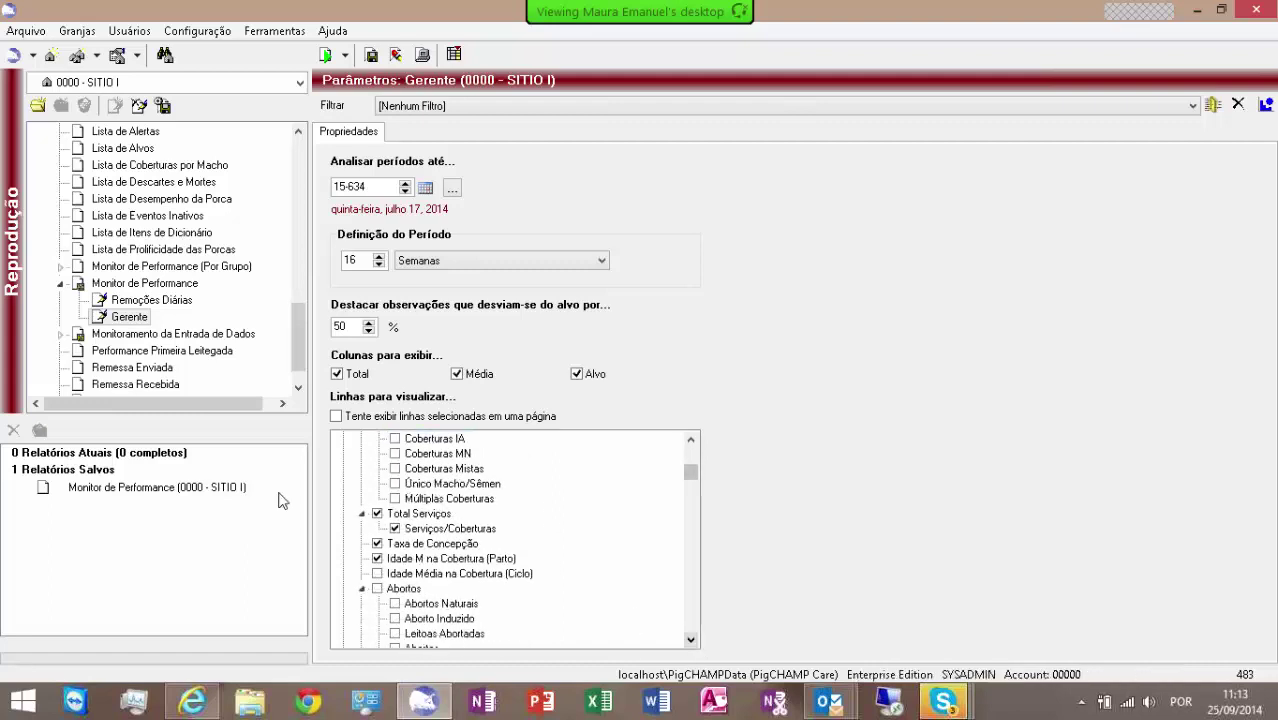
click(377, 514)
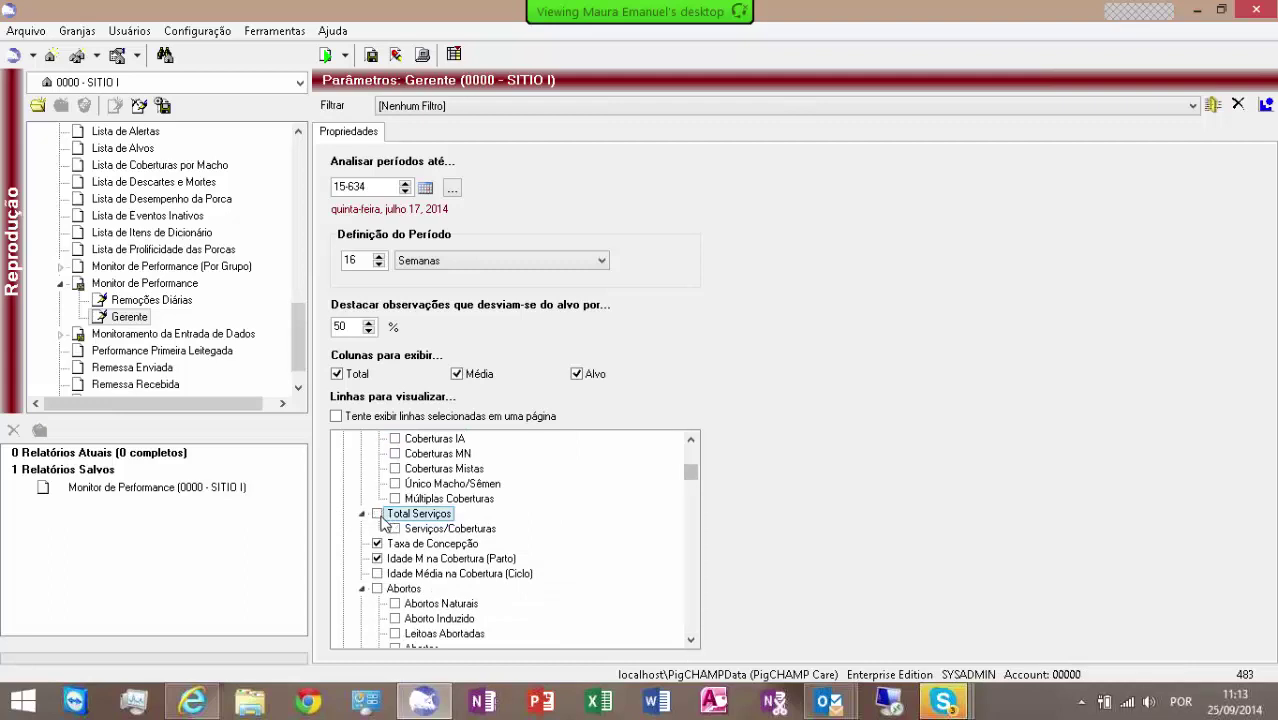
click(377, 558)
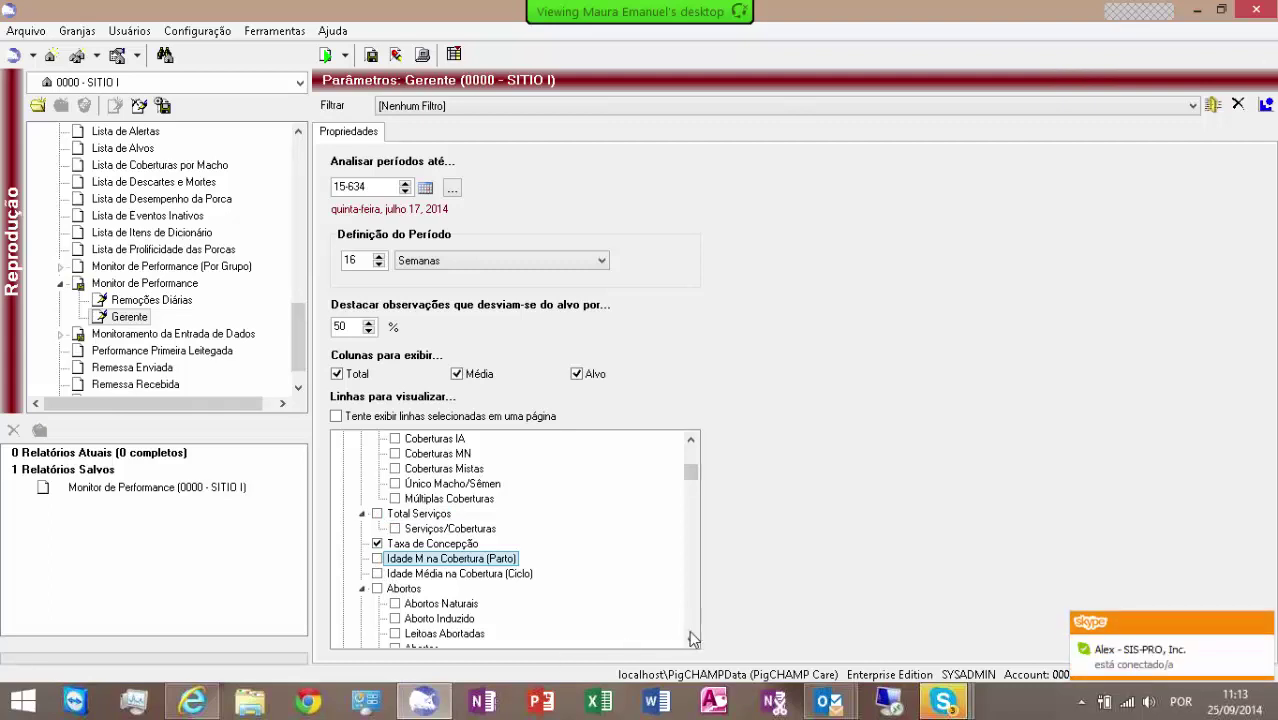
- Include the main Abortos row in the report, without its sub-rows
click(691, 640)
click(691, 640)
click(691, 640)
click(691, 640)
click(691, 640)
click(691, 640)
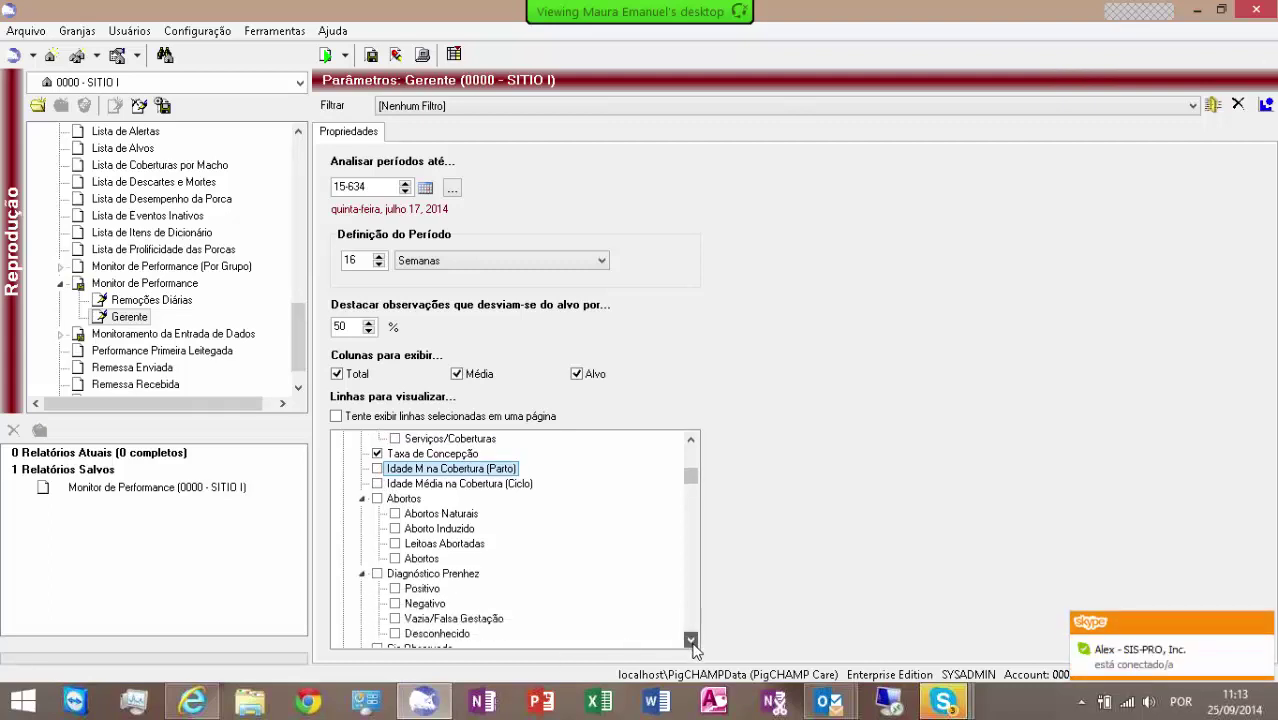
click(377, 499)
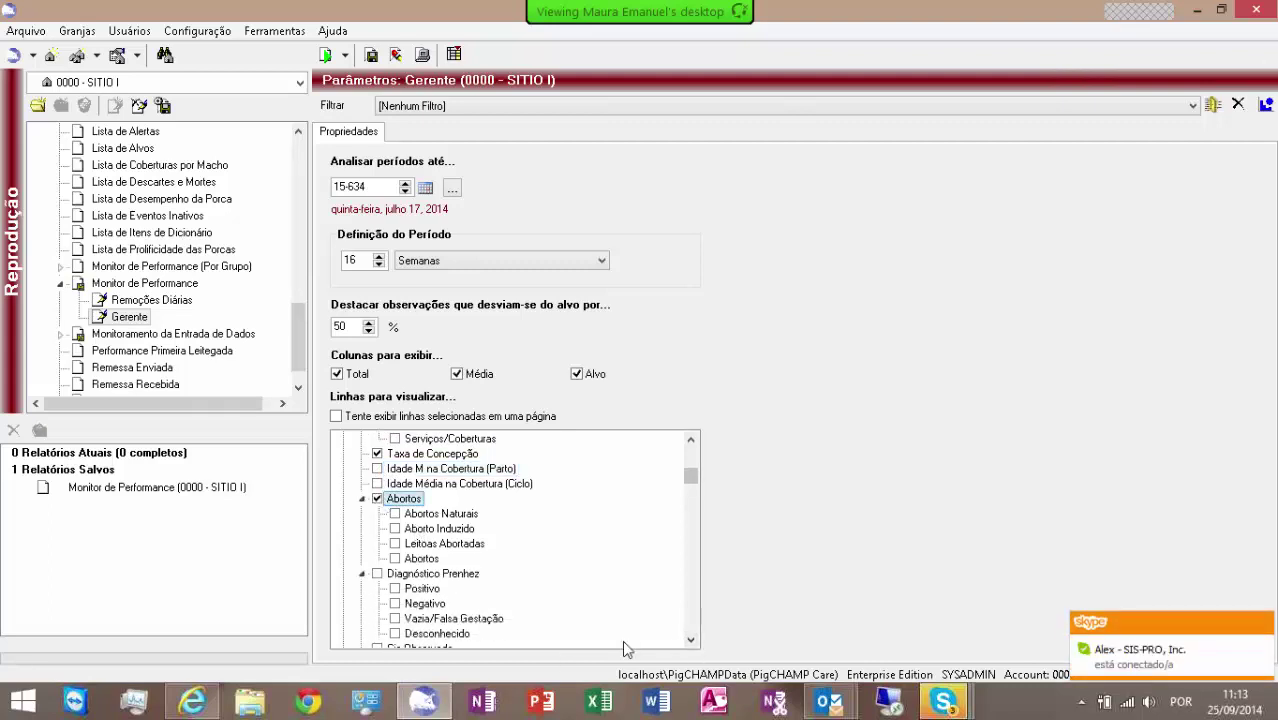
- Under Partos (Leitegadas), exclude Partos Assistidos, Partos Induzidos and both rows for Leitegadas com menos que 7 Nasc Vivo
click(690, 640)
click(690, 640)
click(690, 640)
click(691, 640)
click(691, 640)
click(691, 640)
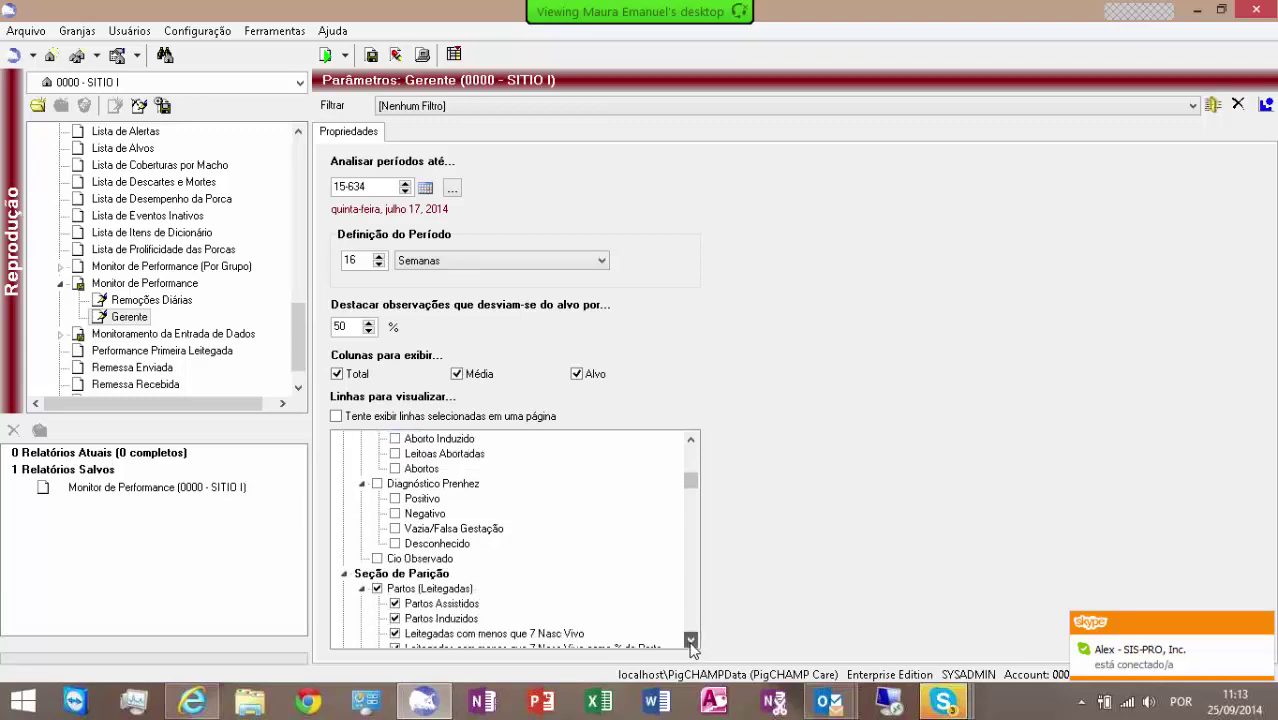
click(691, 640)
click(691, 640)
click(691, 640)
click(691, 640)
click(691, 640)
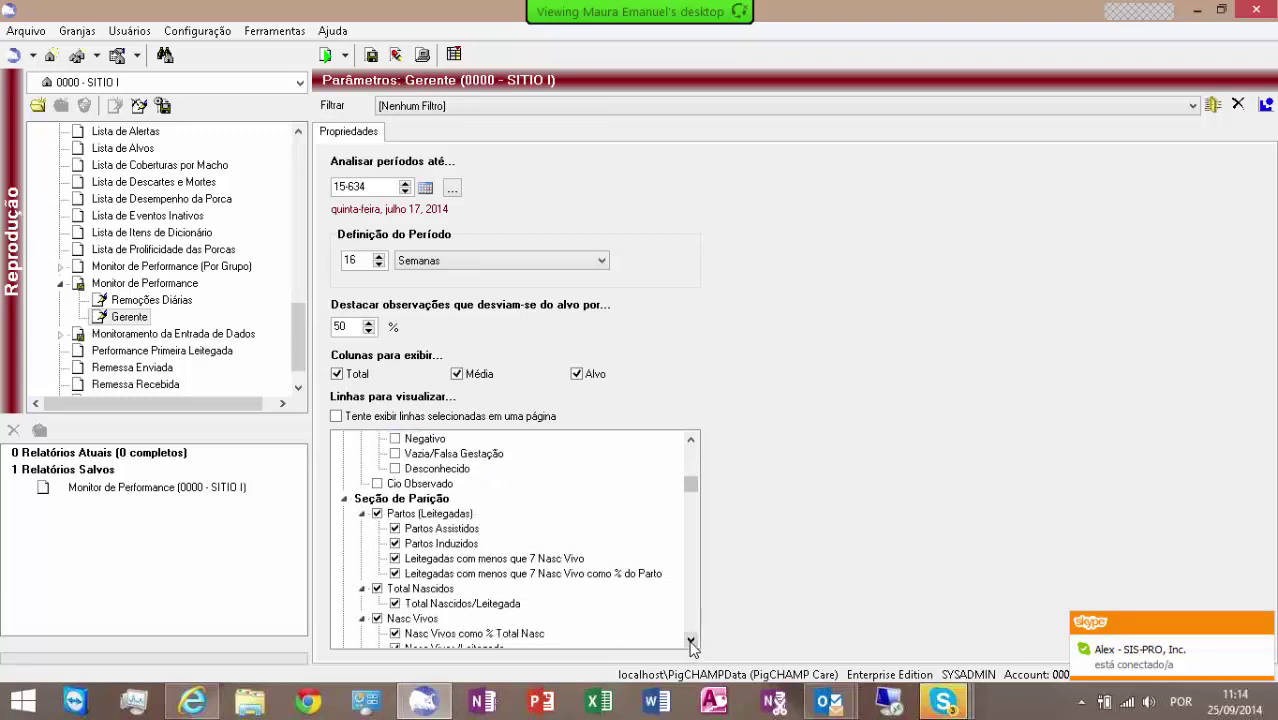
click(396, 530)
click(395, 529)
click(395, 544)
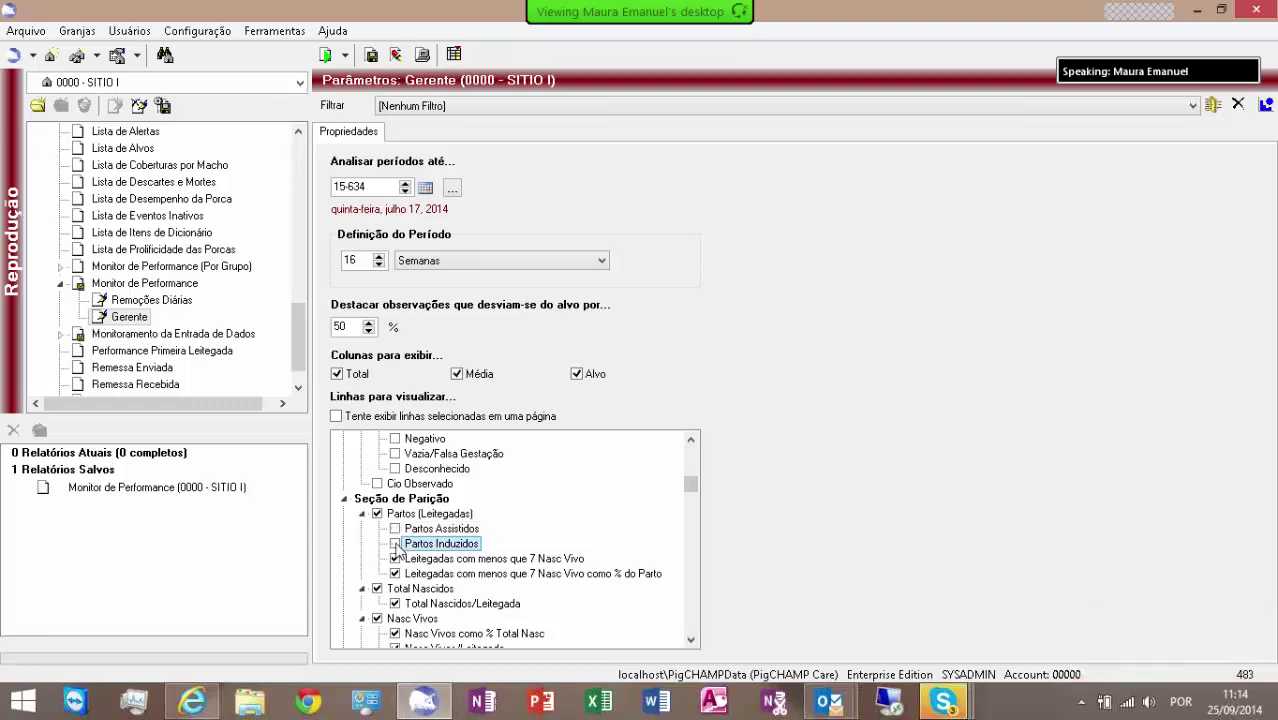
click(395, 559)
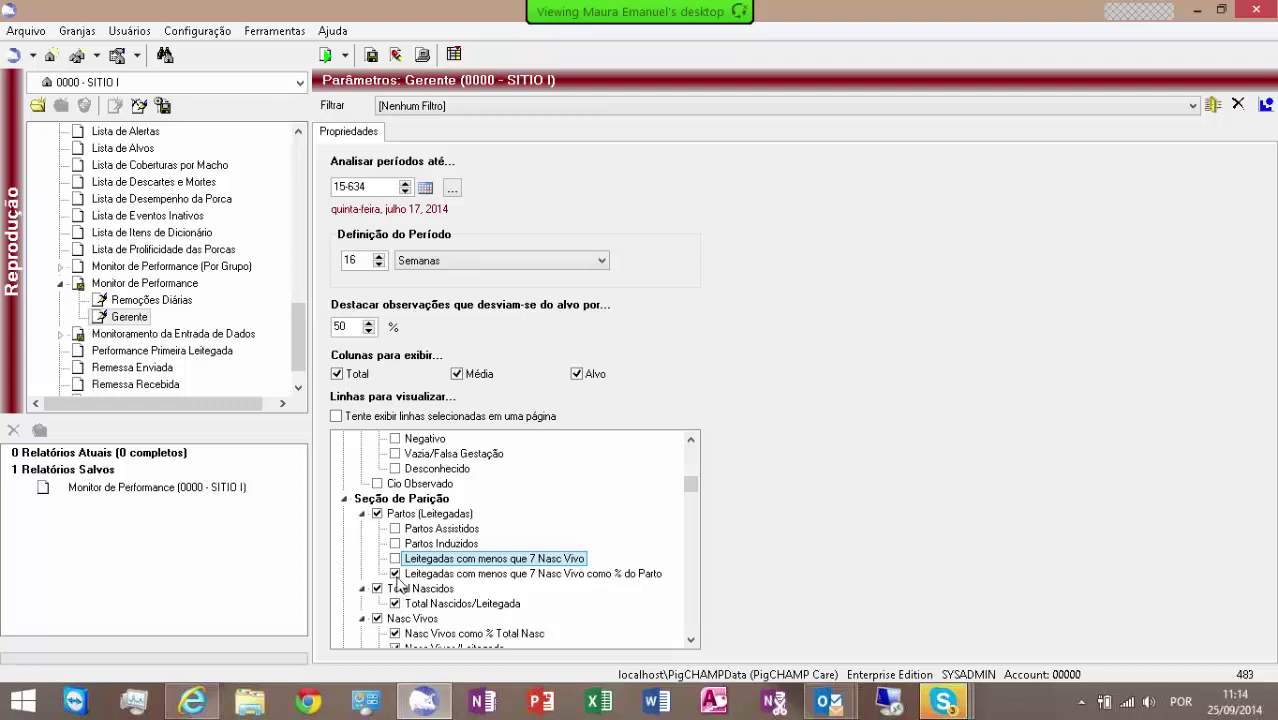
click(395, 574)
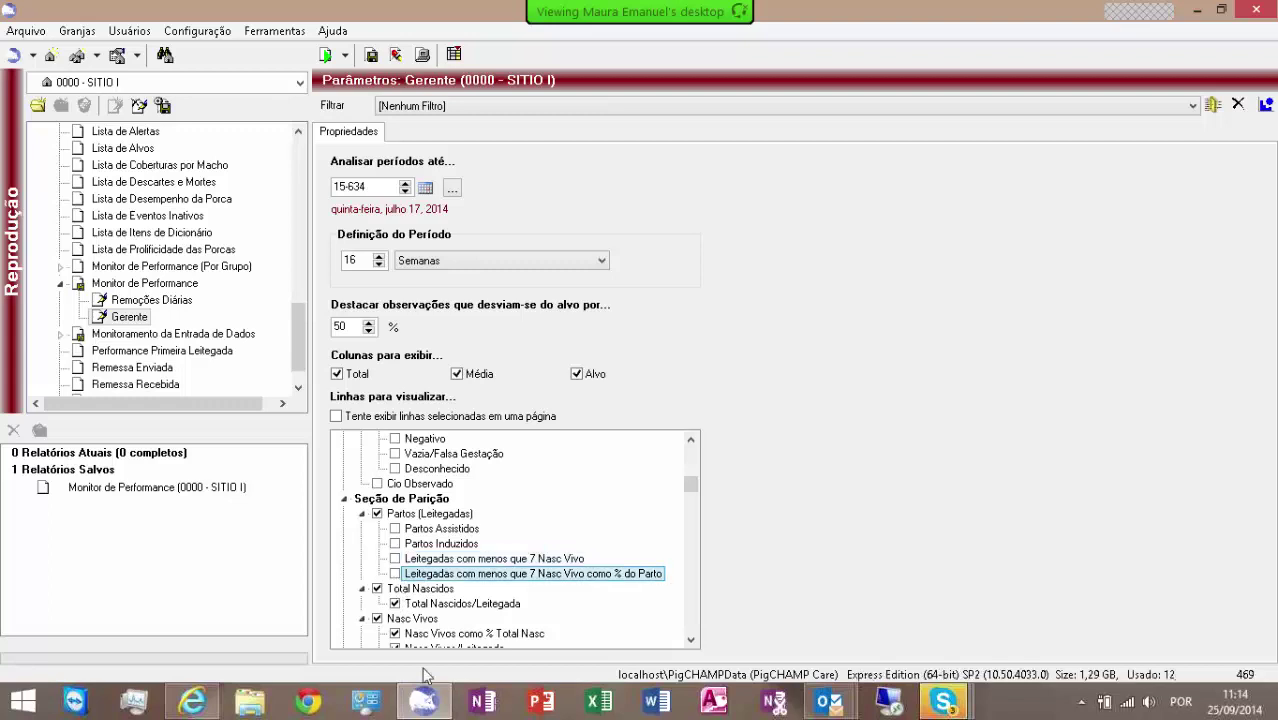
- Exclude the Nasc Vivos como % Total Nasc row from the Nasc Vivos group
click(690, 640)
click(690, 640)
click(690, 640)
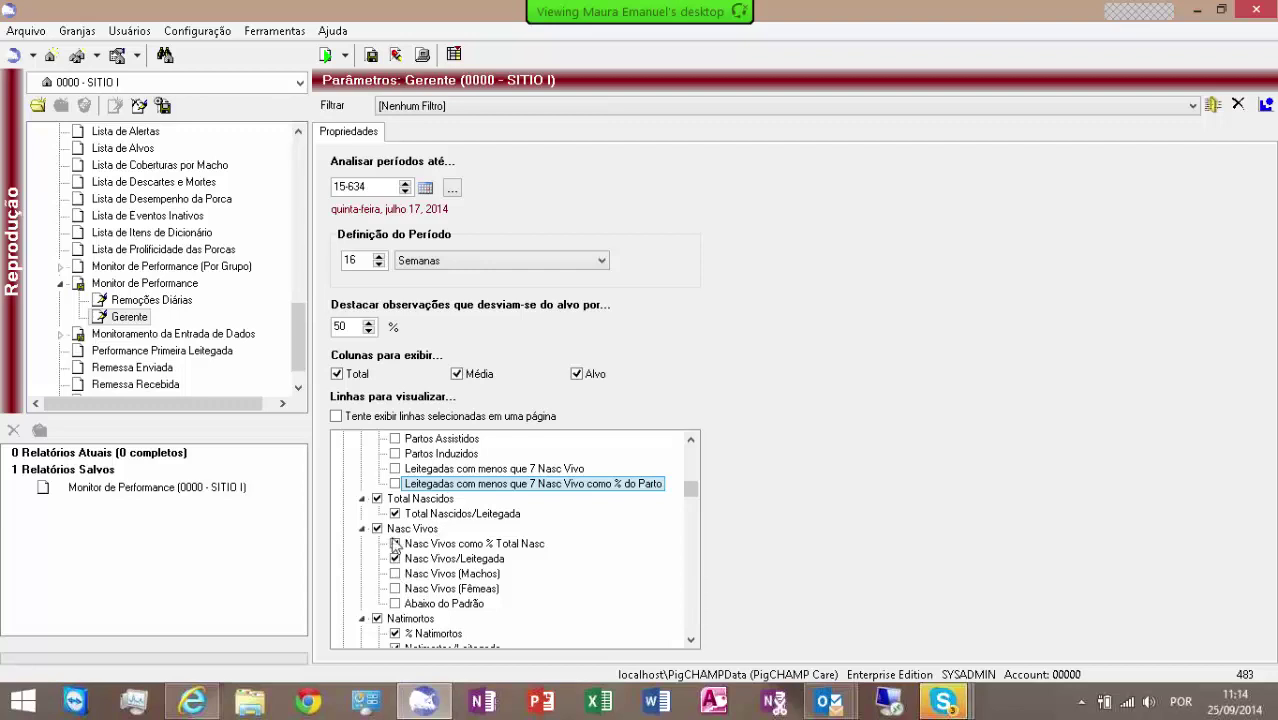
click(395, 544)
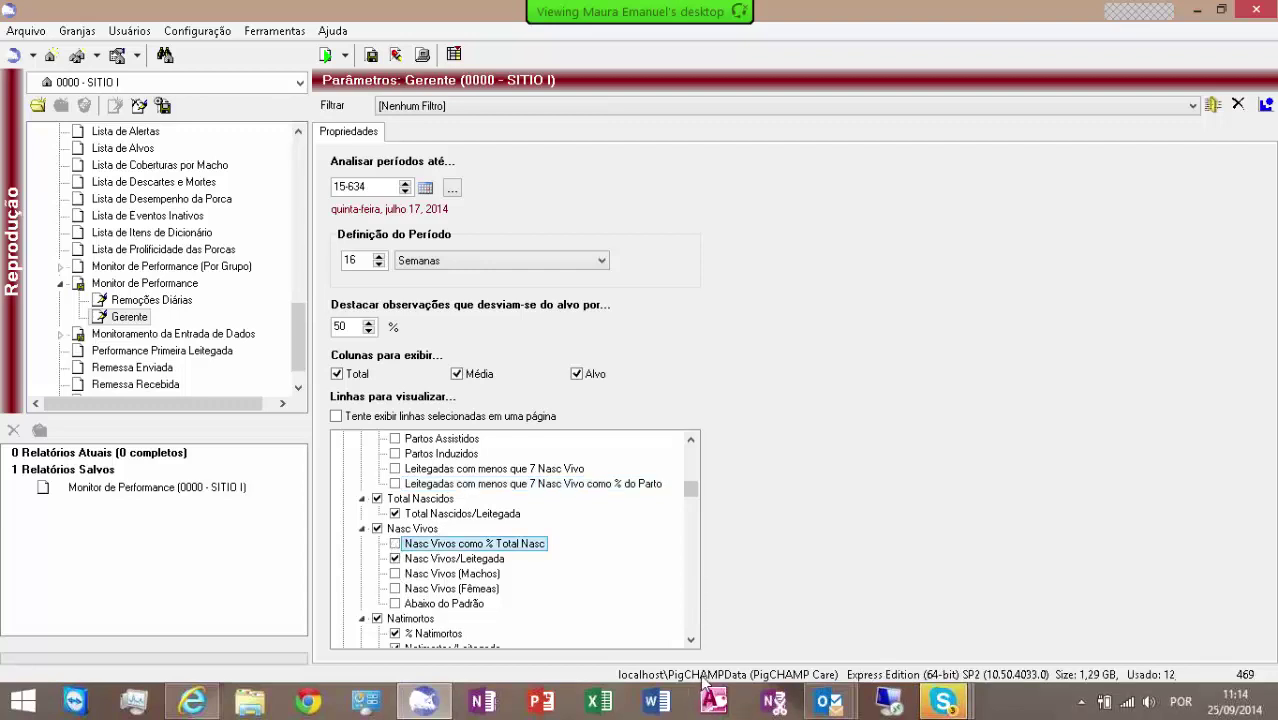
- Exclude the per-litter rows Natimortos/Leitegada and Mumificados/Leitegada from the farrowing section
drag(694, 638, 691, 640)
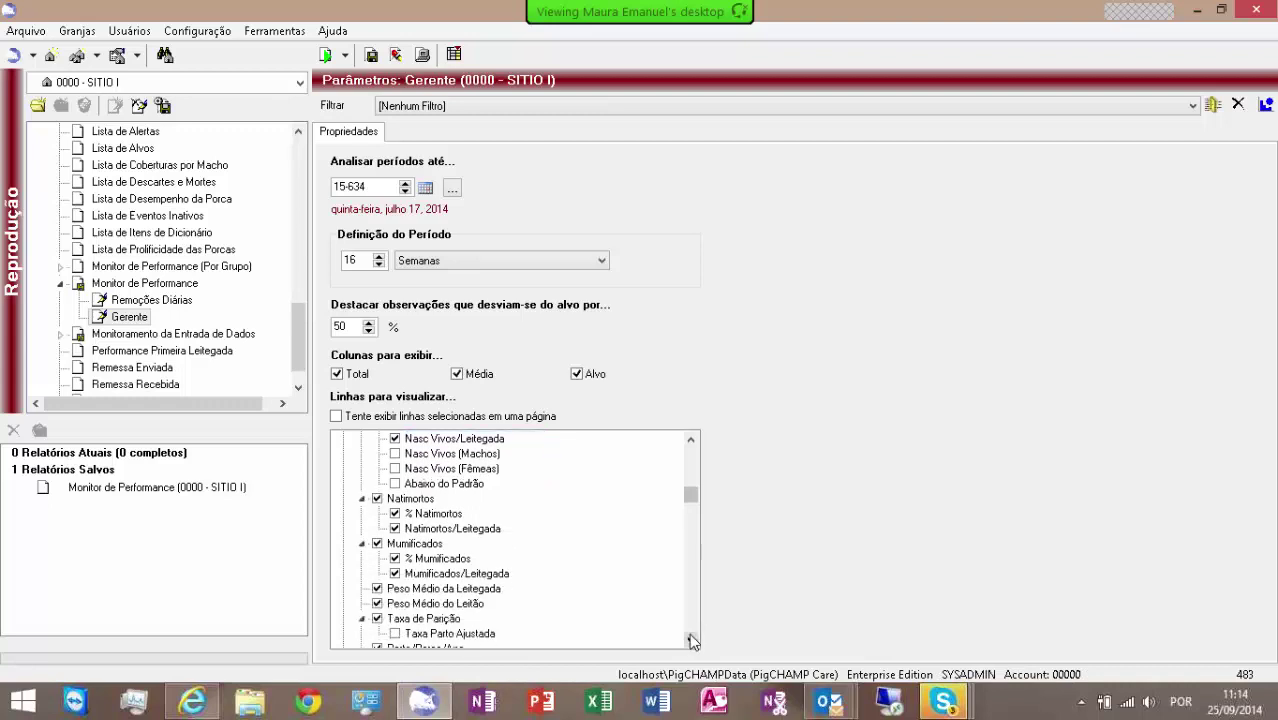
click(396, 535)
click(396, 532)
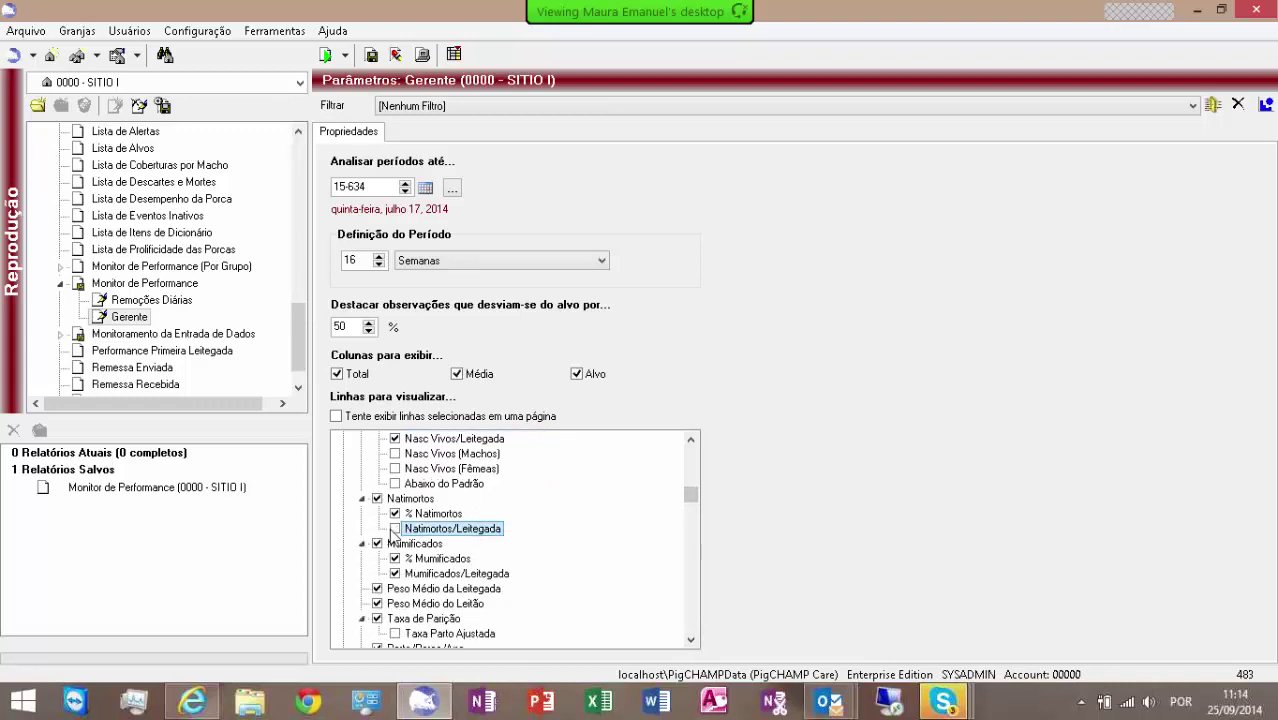
double_click(690, 640)
click(689, 641)
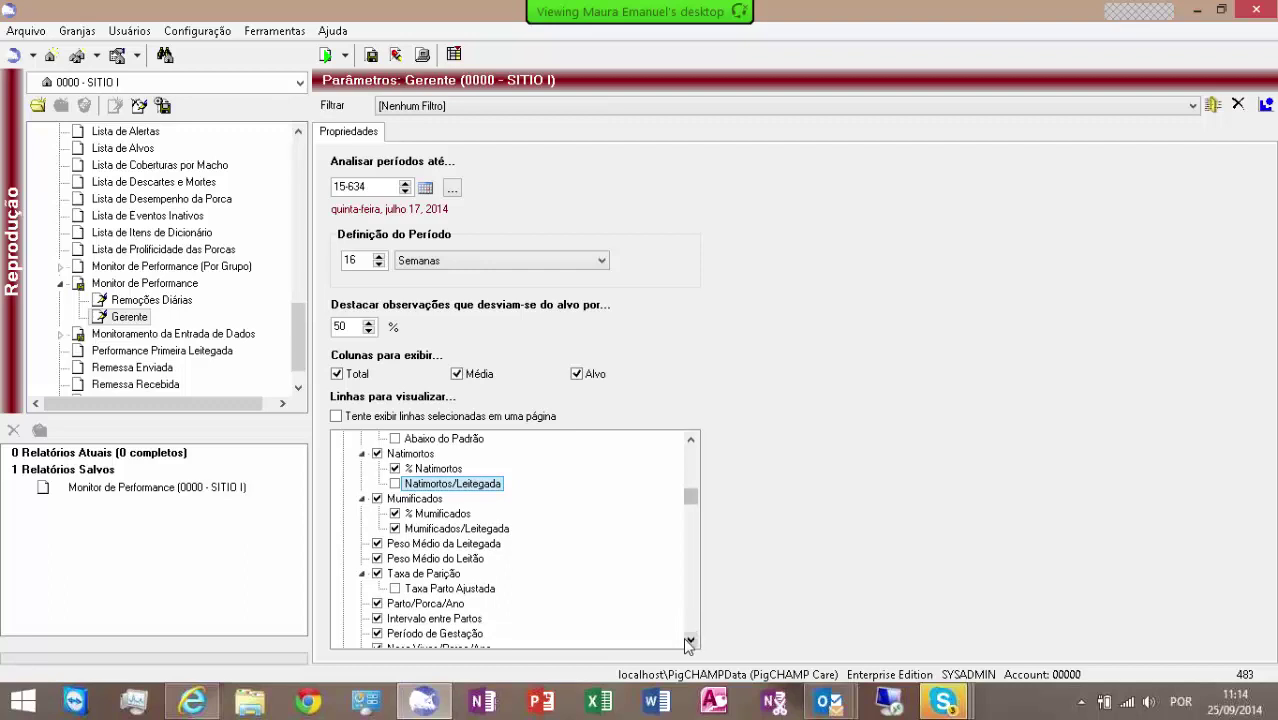
click(396, 528)
click(396, 528)
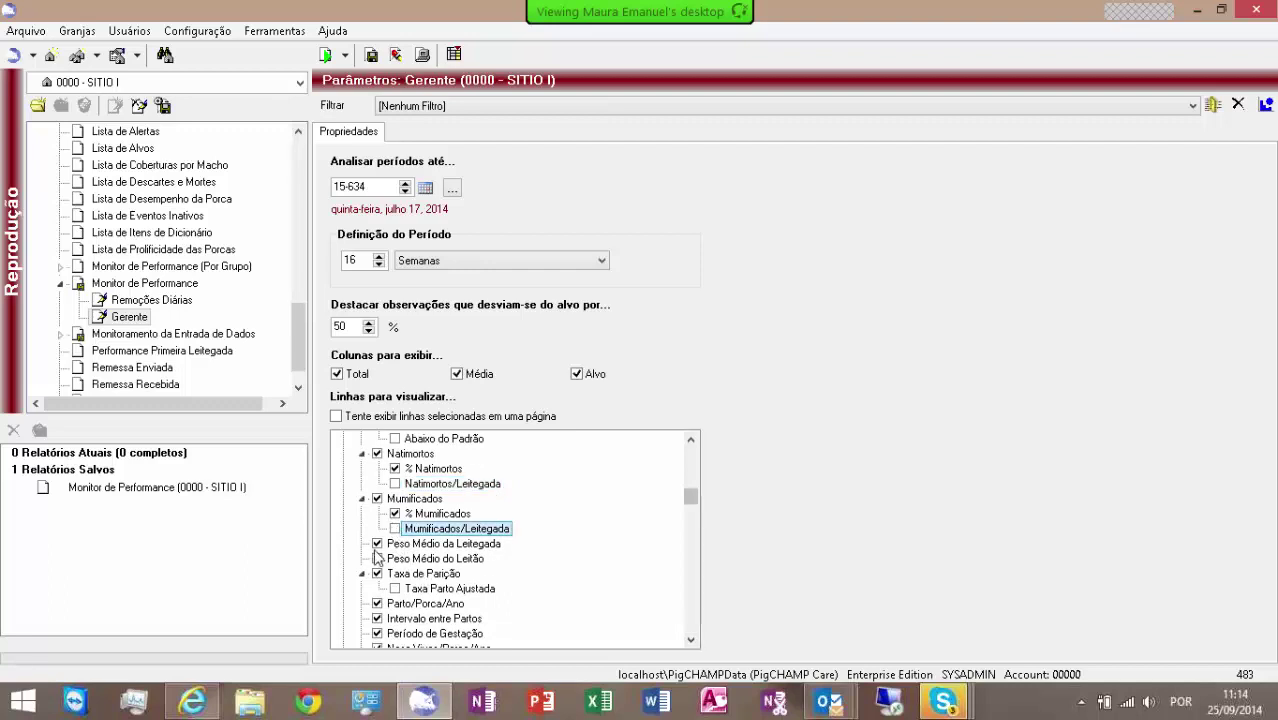
- Exclude Peso Médio da Leitegada and Peso Médio do Leitão, leaving Taxa de Parição included
click(377, 543)
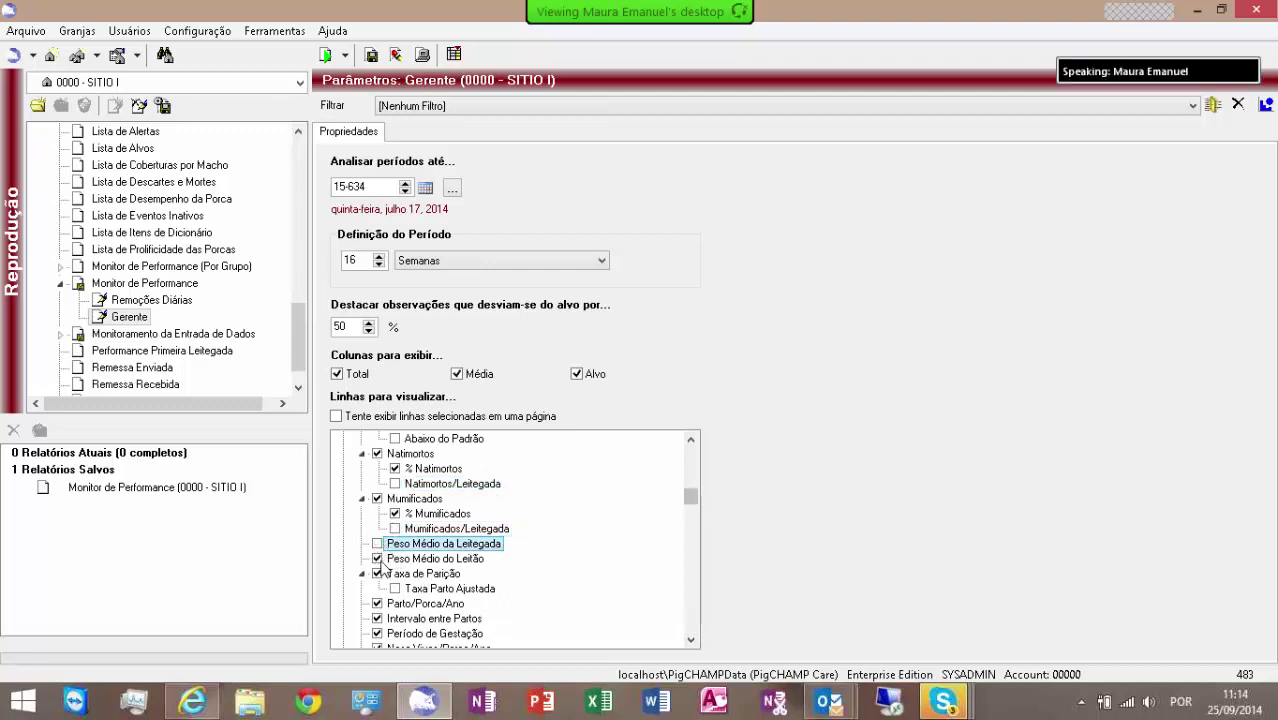
click(377, 558)
click(378, 572)
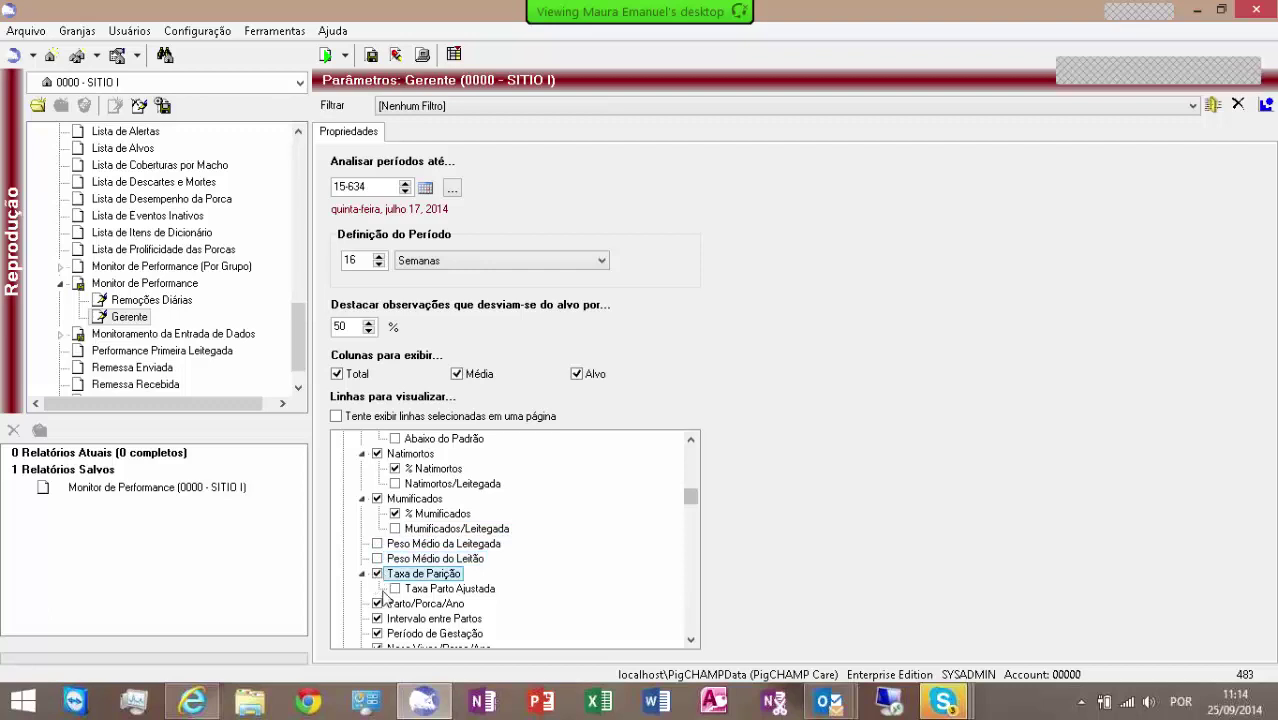
- Keep Parto/Porca/Ano but exclude Intervalo entre Partos, Período de Gestação, Nasc Vivos/Porca/Ano, Nasc Vivos/Fêmea/Ano and Idade M no Parto (Parto)
click(690, 640)
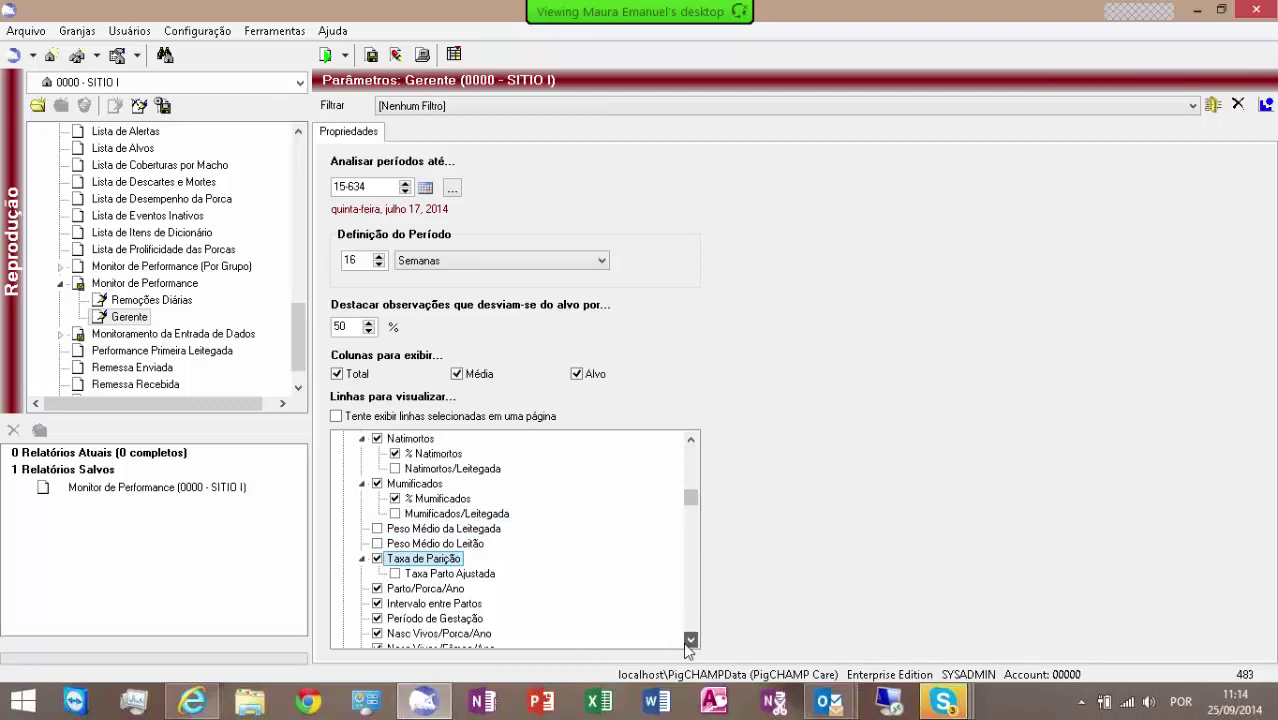
click(690, 640)
click(690, 640)
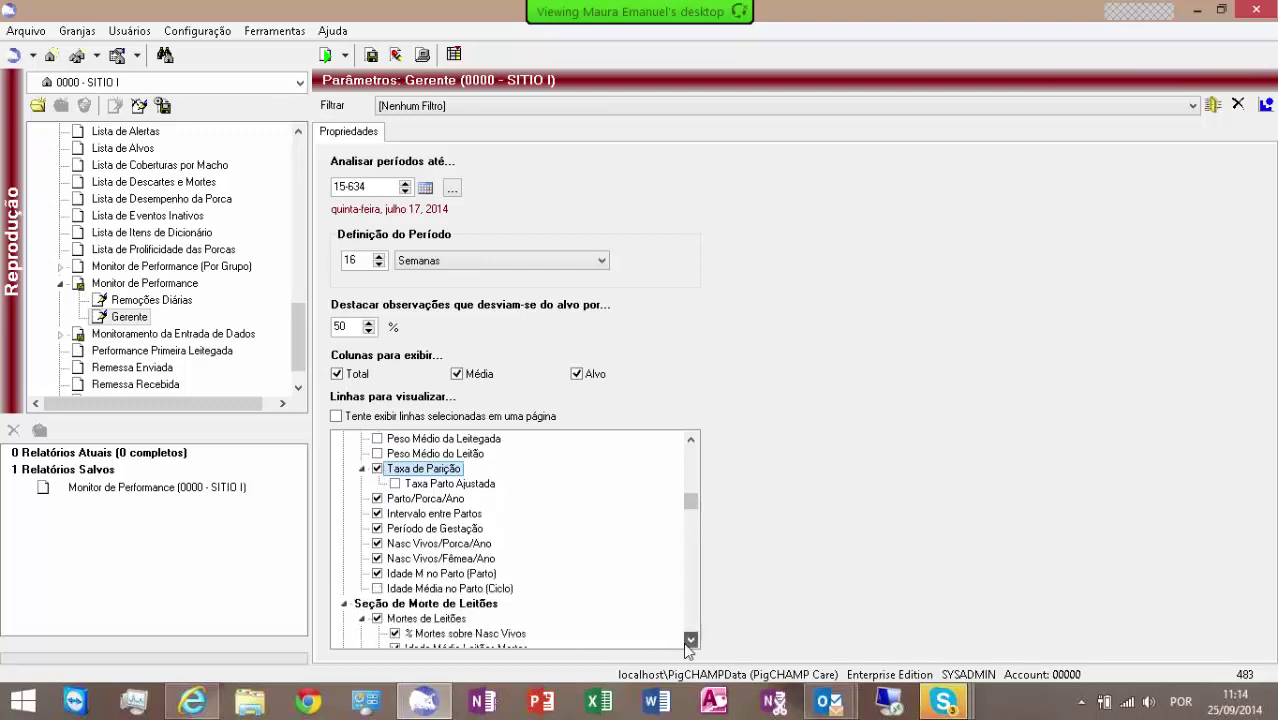
click(377, 499)
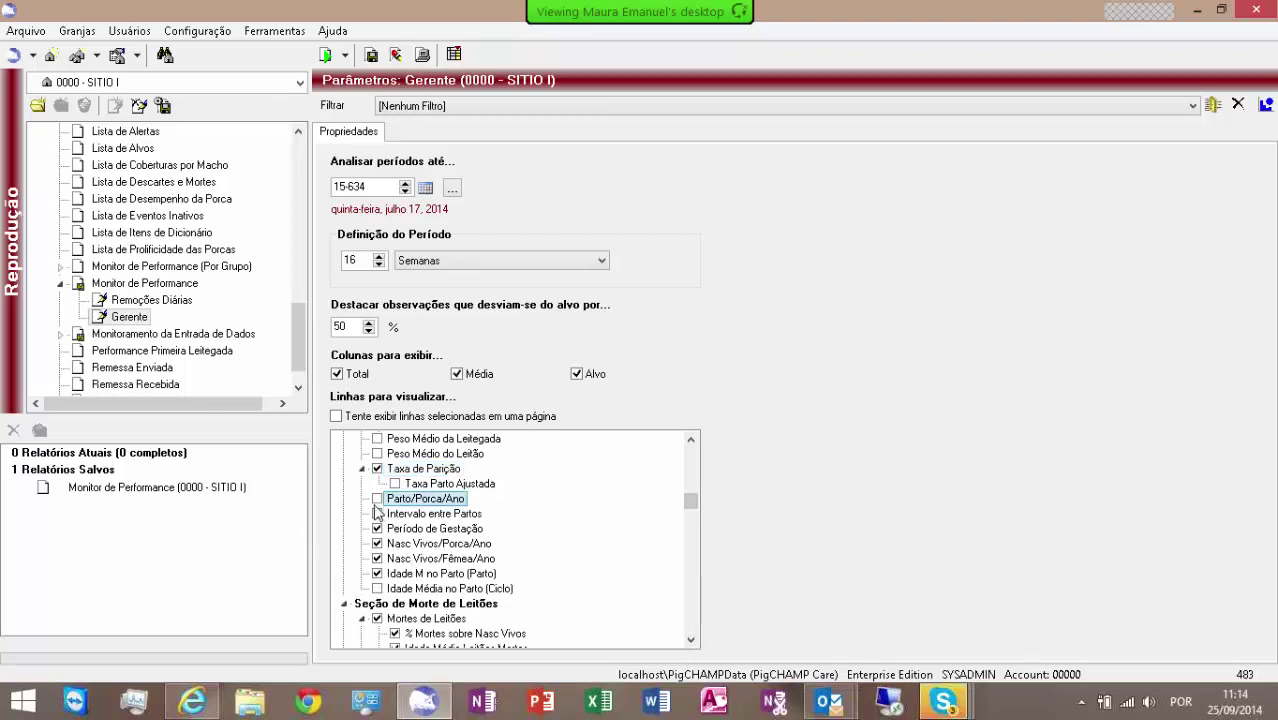
click(377, 498)
click(377, 513)
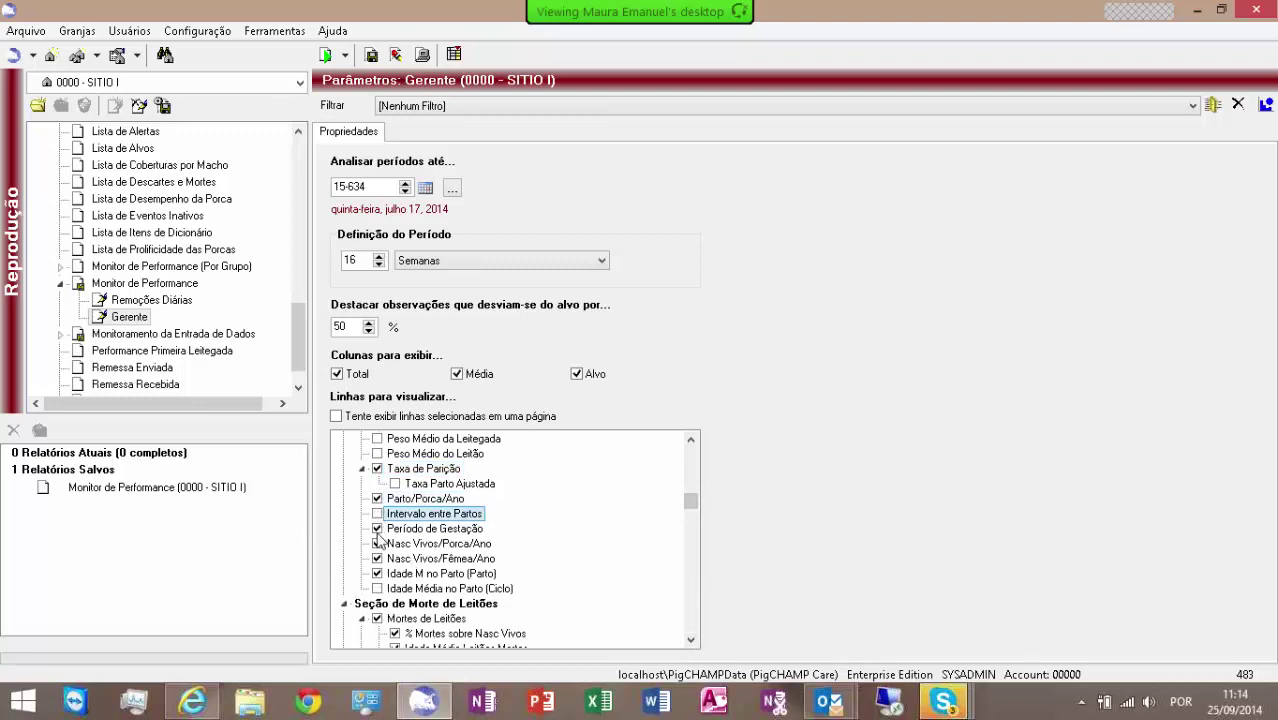
click(377, 528)
click(377, 543)
click(377, 558)
click(377, 573)
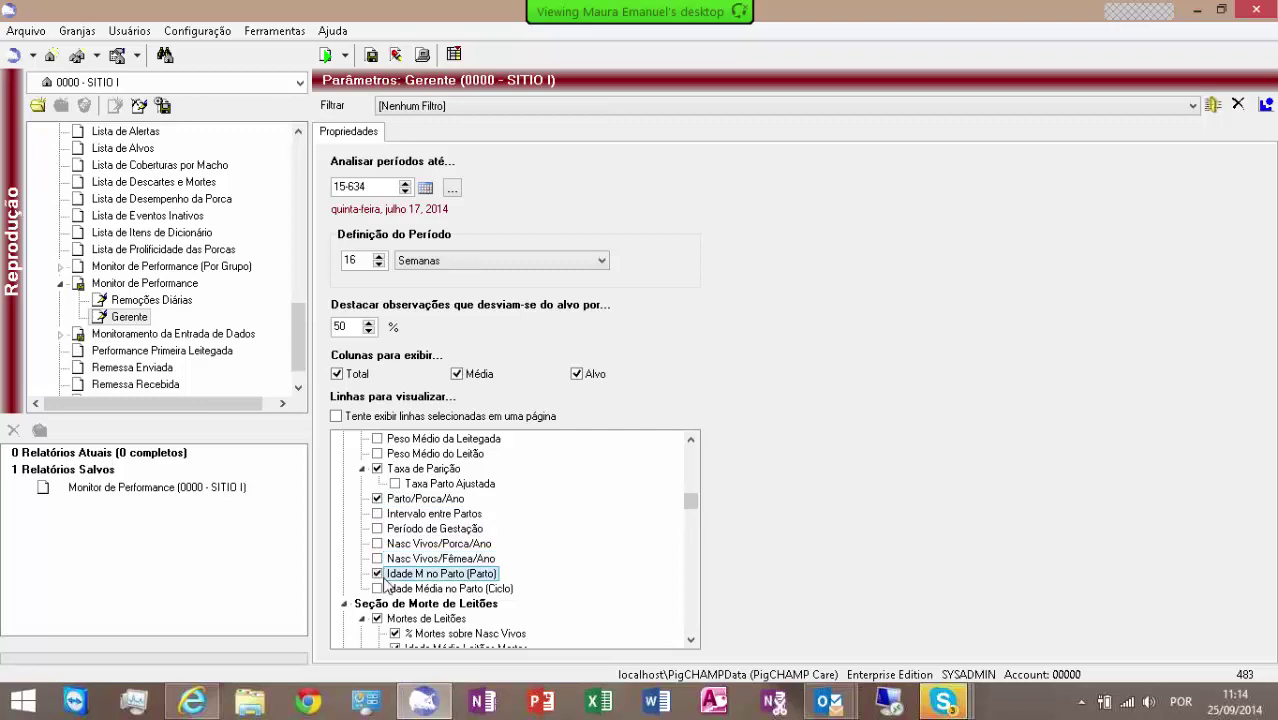
- In Seção de desmama, exclude the Mães de Leite Desmamadas row under Porcas Desm Completa
drag(692, 641, 692, 641)
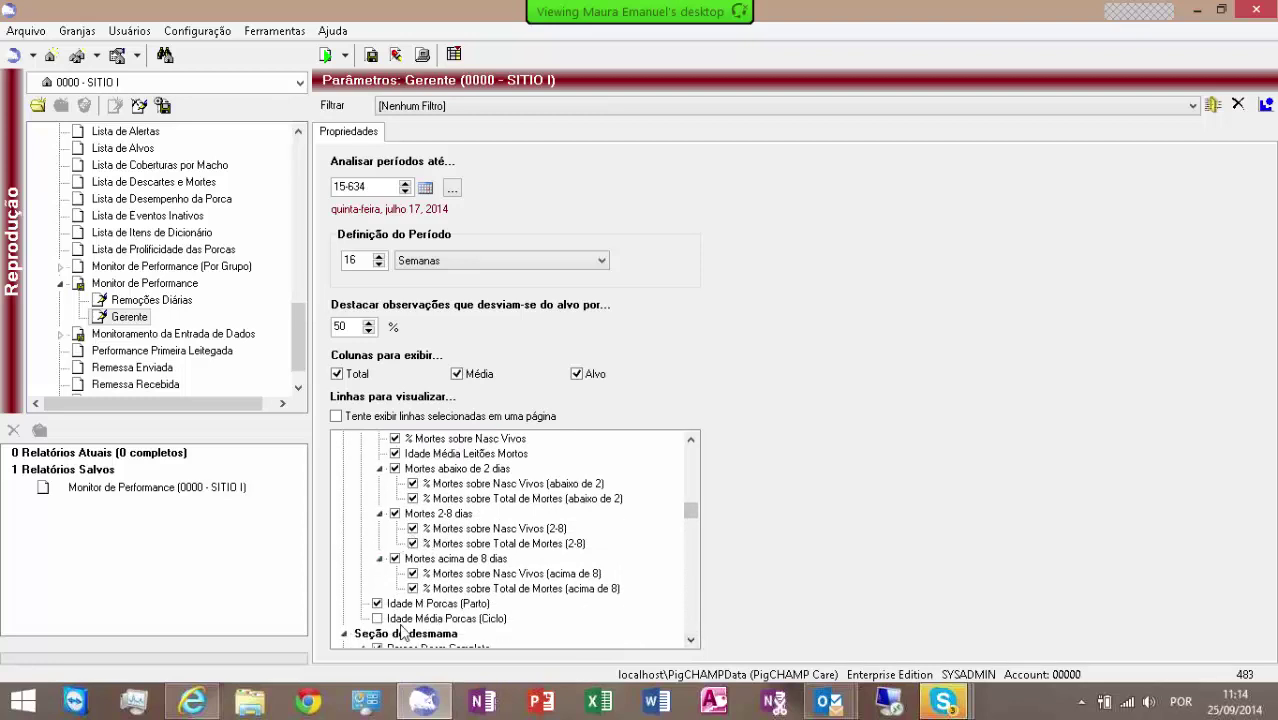
drag(690, 640, 689, 643)
click(377, 513)
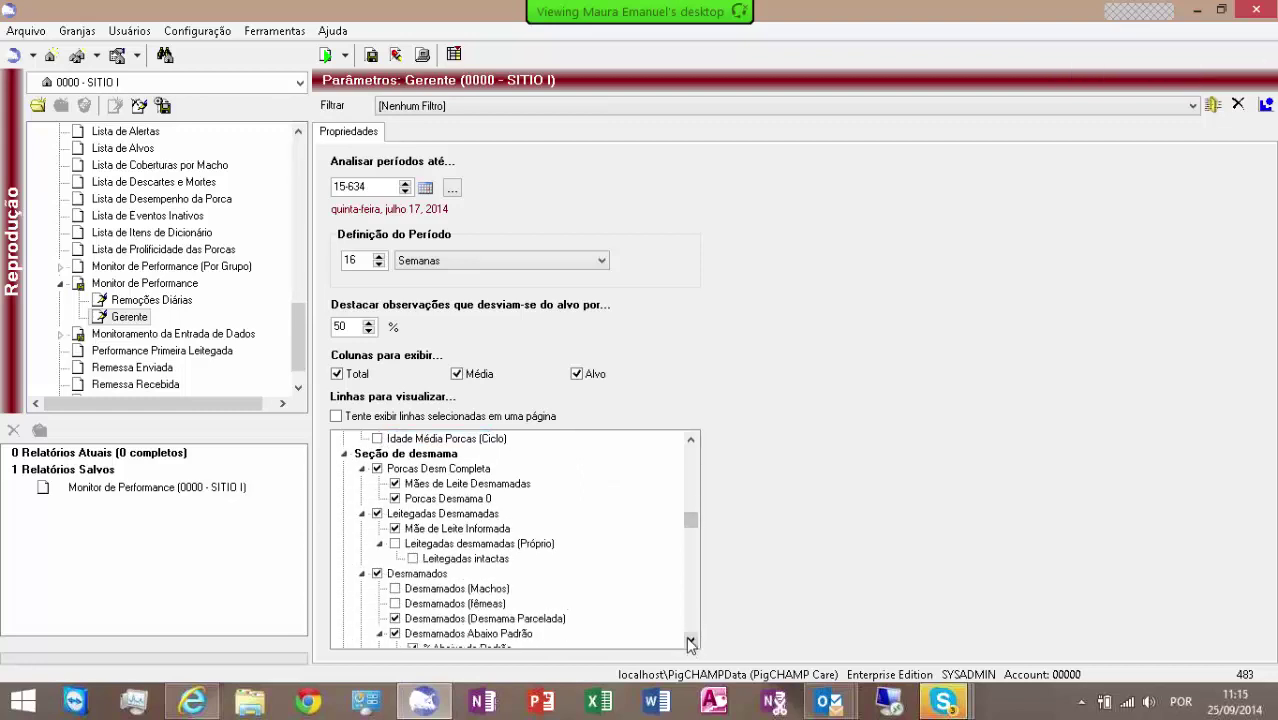
click(395, 485)
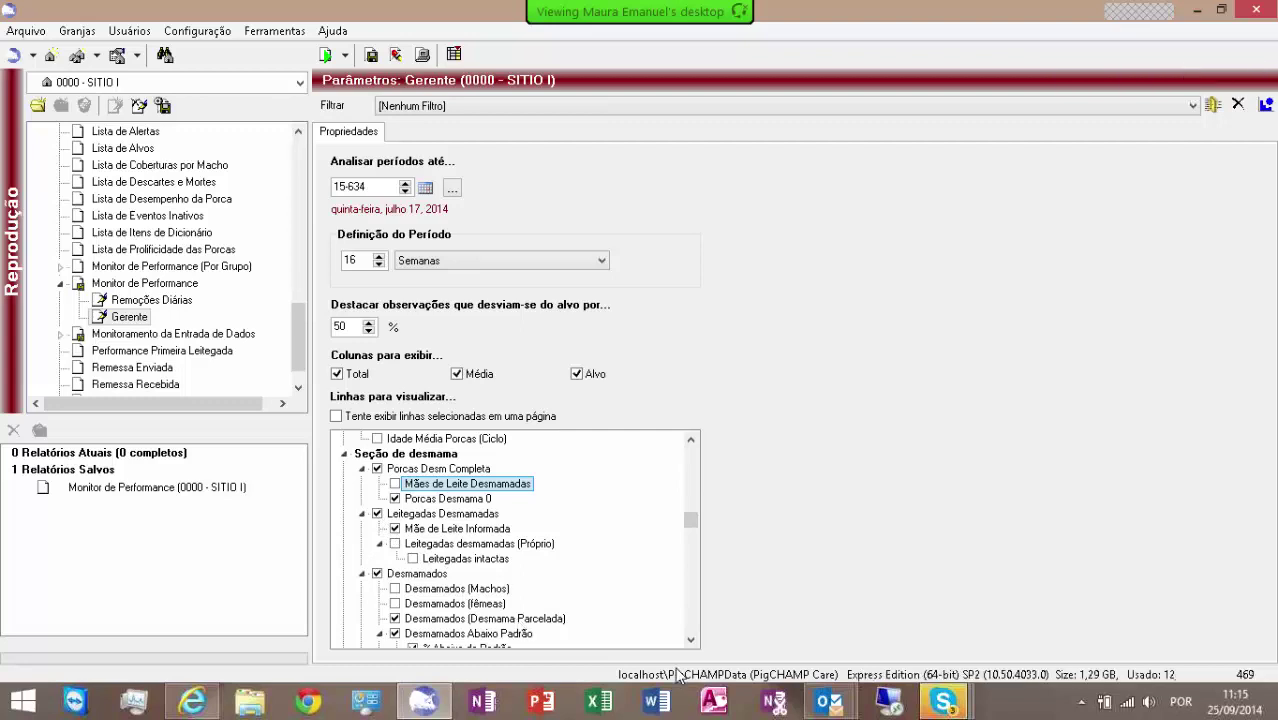
- Under Desmamados, exclude Conciliação da Leitegada and include Mortalidade na Maternidade (Transf)
drag(690, 641, 693, 640)
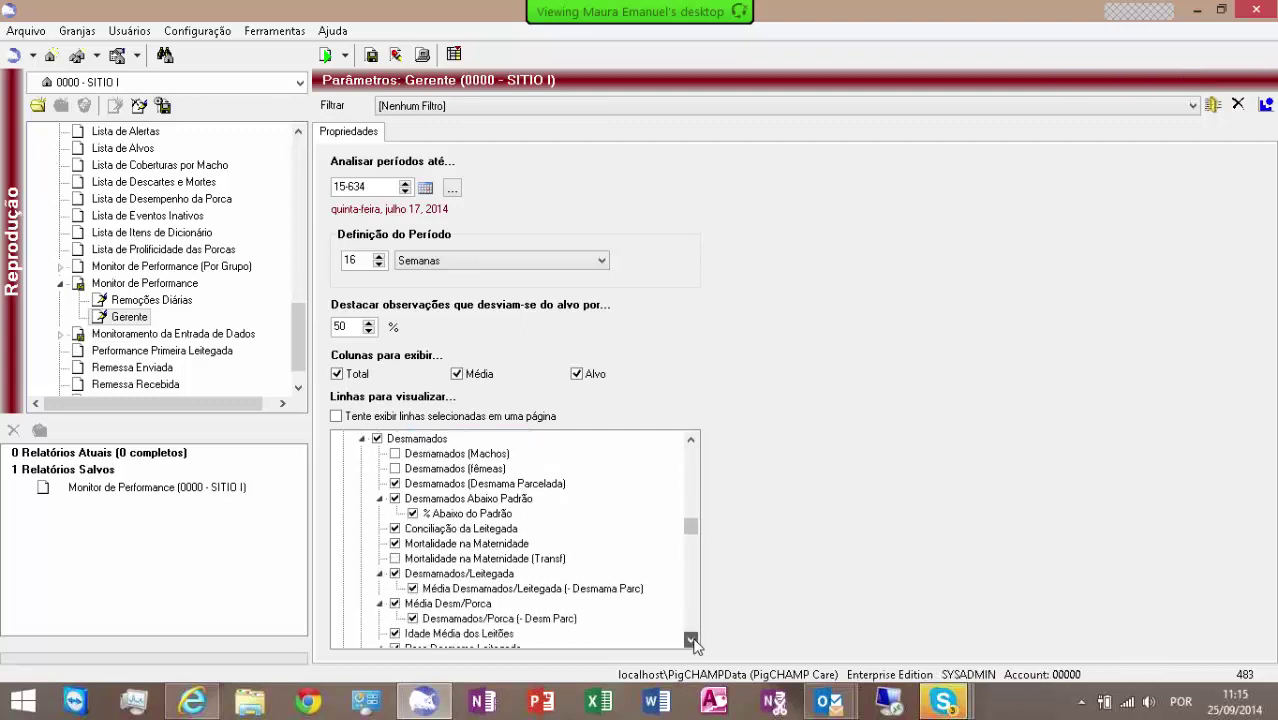
click(395, 529)
click(395, 529)
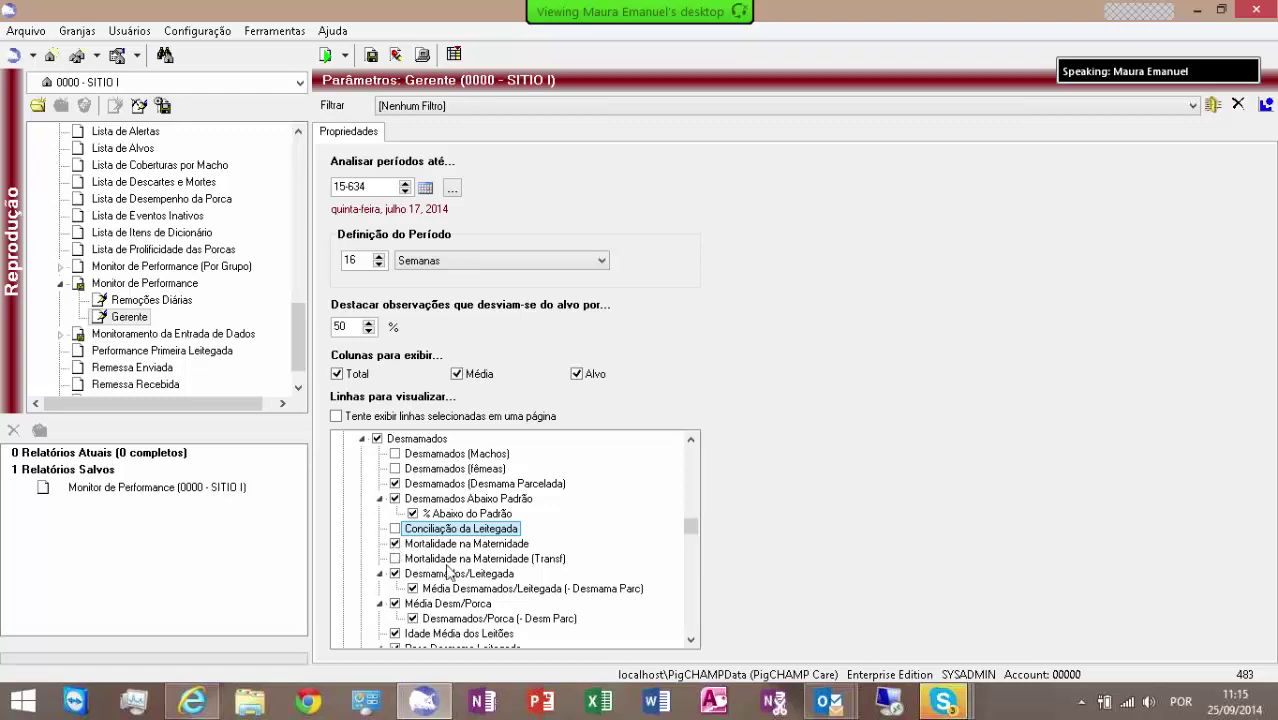
click(395, 559)
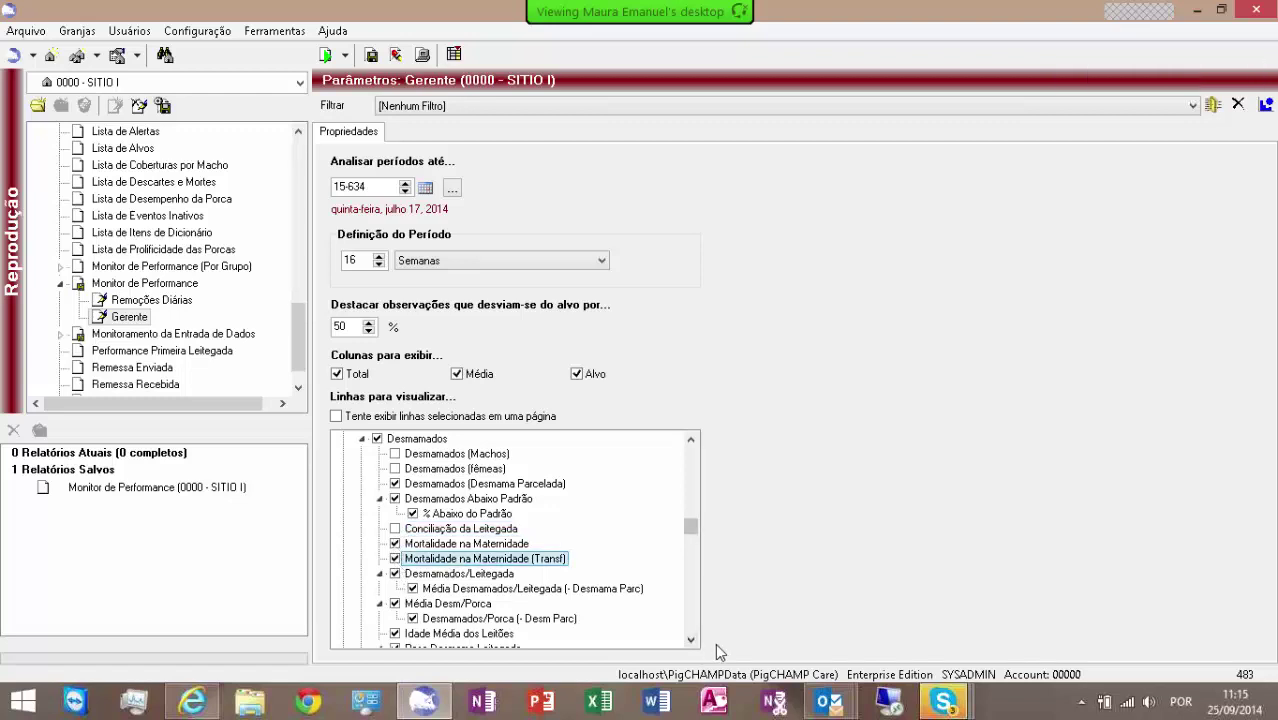
- Exclude Média Desmamados/Leitegada (- Desmama Parc) and Desmamados/Porca (- Desm Parc), keeping the Média Desm/Porca row included
click(691, 640)
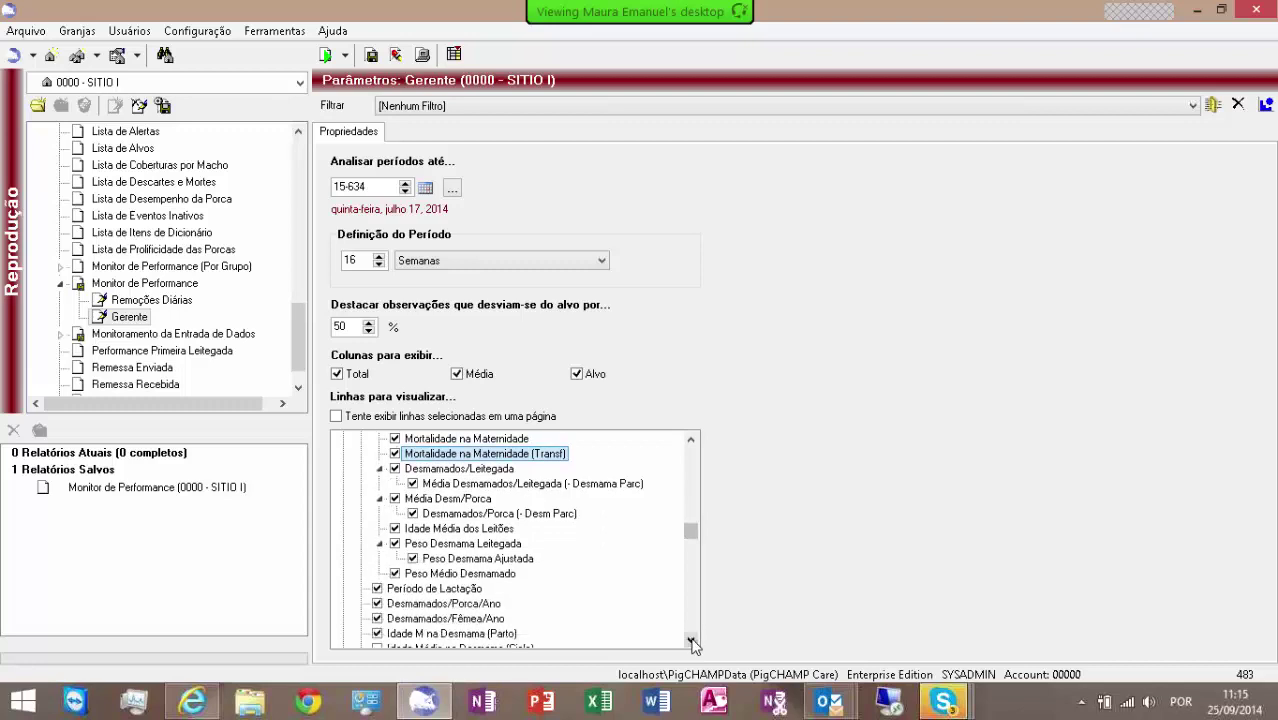
click(413, 484)
click(395, 498)
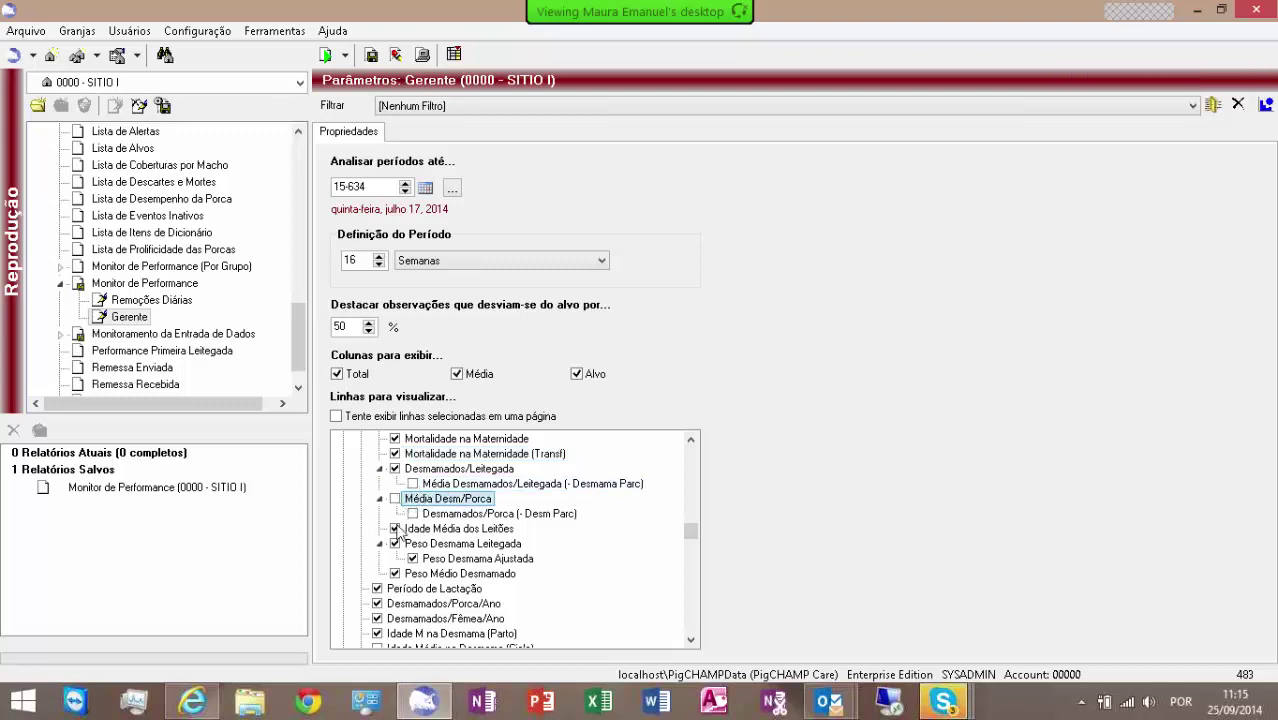
click(395, 498)
- Exclude Peso Desmama Leitegada with its adjusted row, Peso Médio Desmamado, Período de Lactação, Desmamados/Porca/Ano, Desmamados/Fêmea/Ano and Idade M na Desmama (Parto)
click(396, 543)
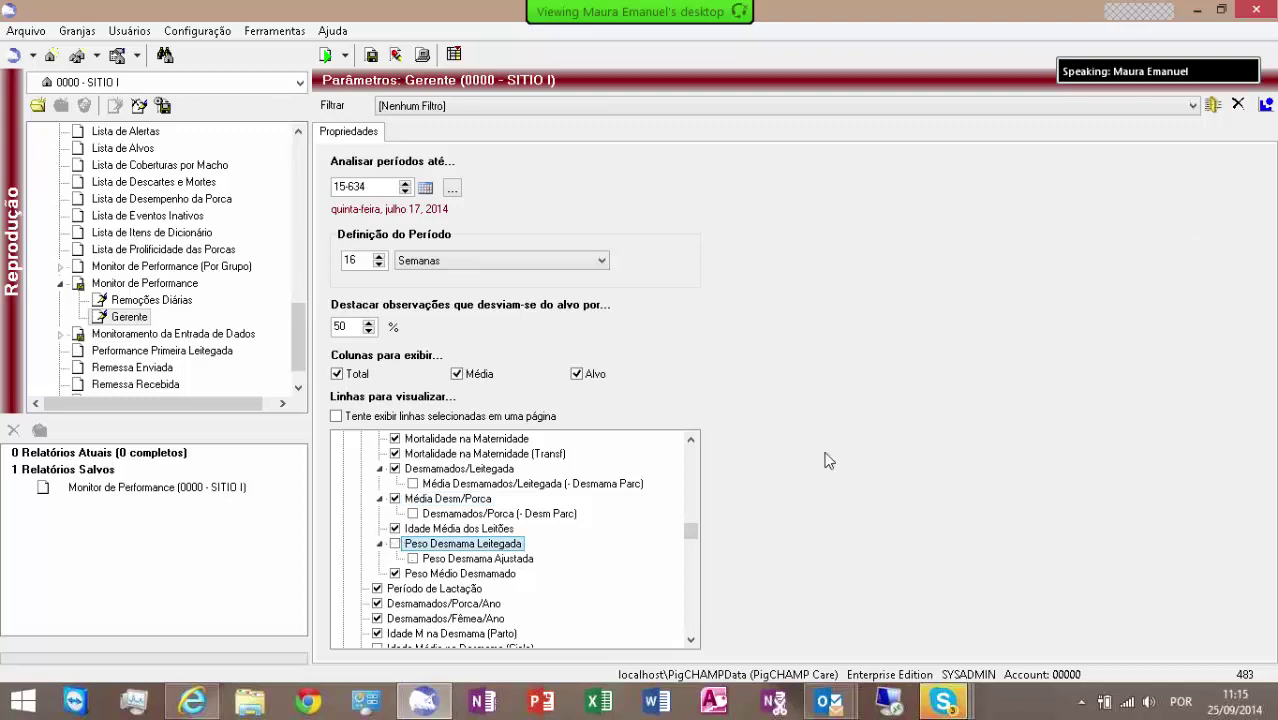
click(395, 573)
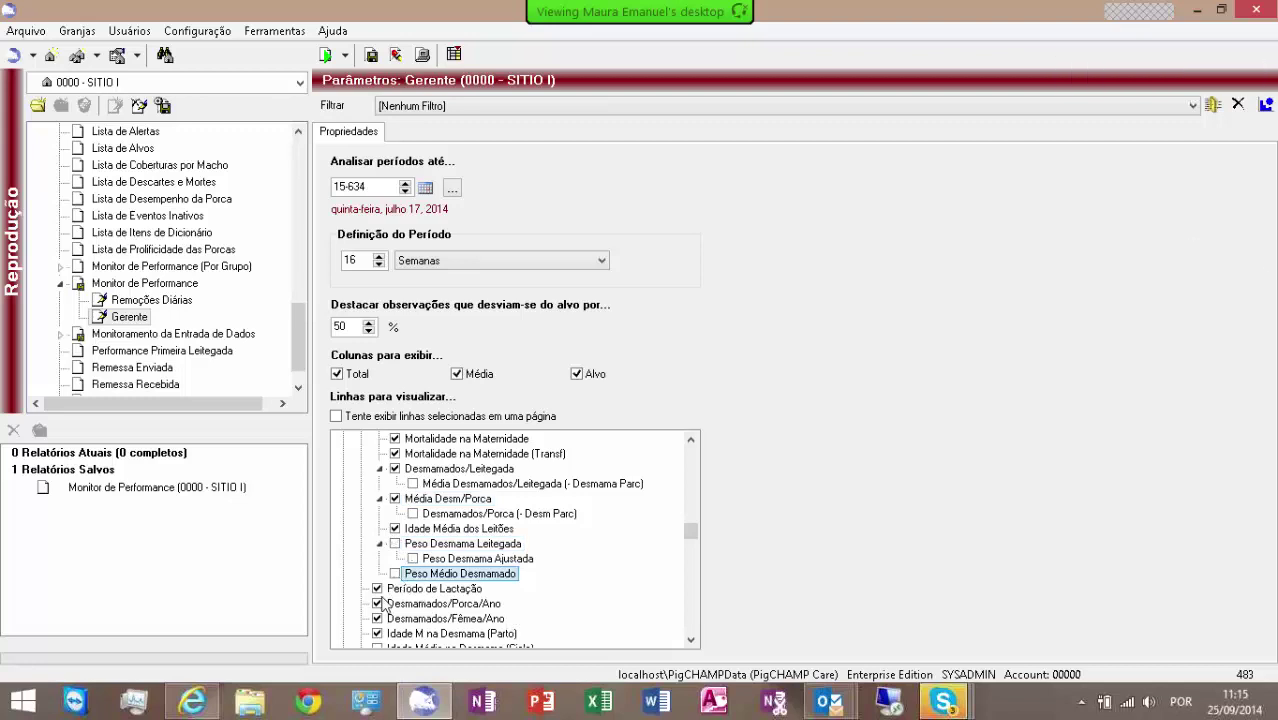
click(377, 589)
click(377, 604)
click(377, 619)
click(377, 634)
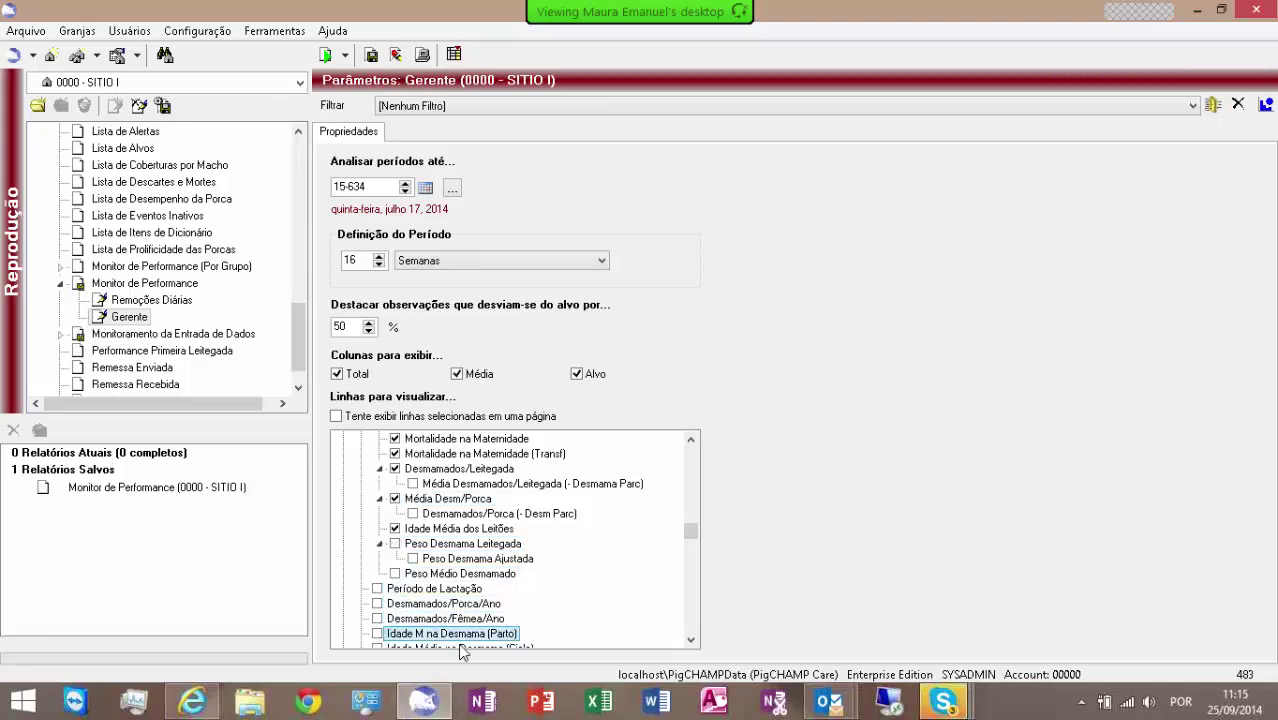
- In Seção do Inventário, exclude the whole Inventário de Fêmeas, Inventários de Machos, Proporções and DNP groups
click(690, 640)
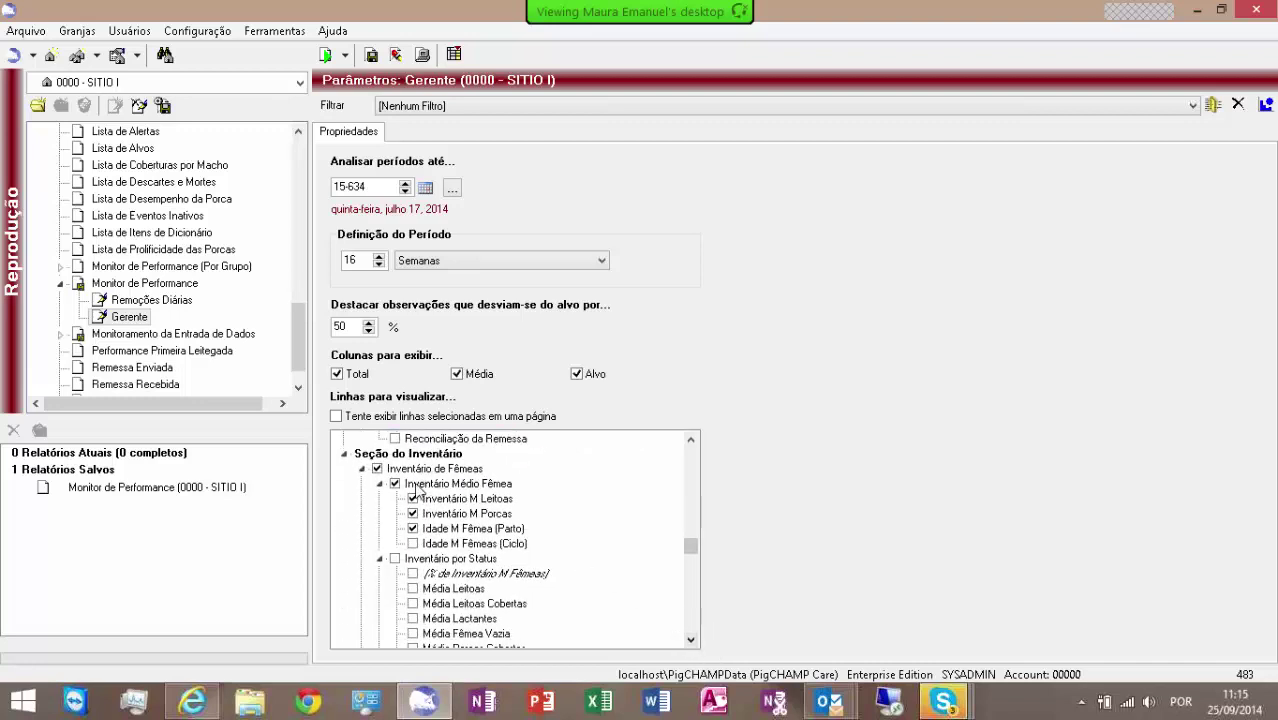
click(376, 470)
click(690, 640)
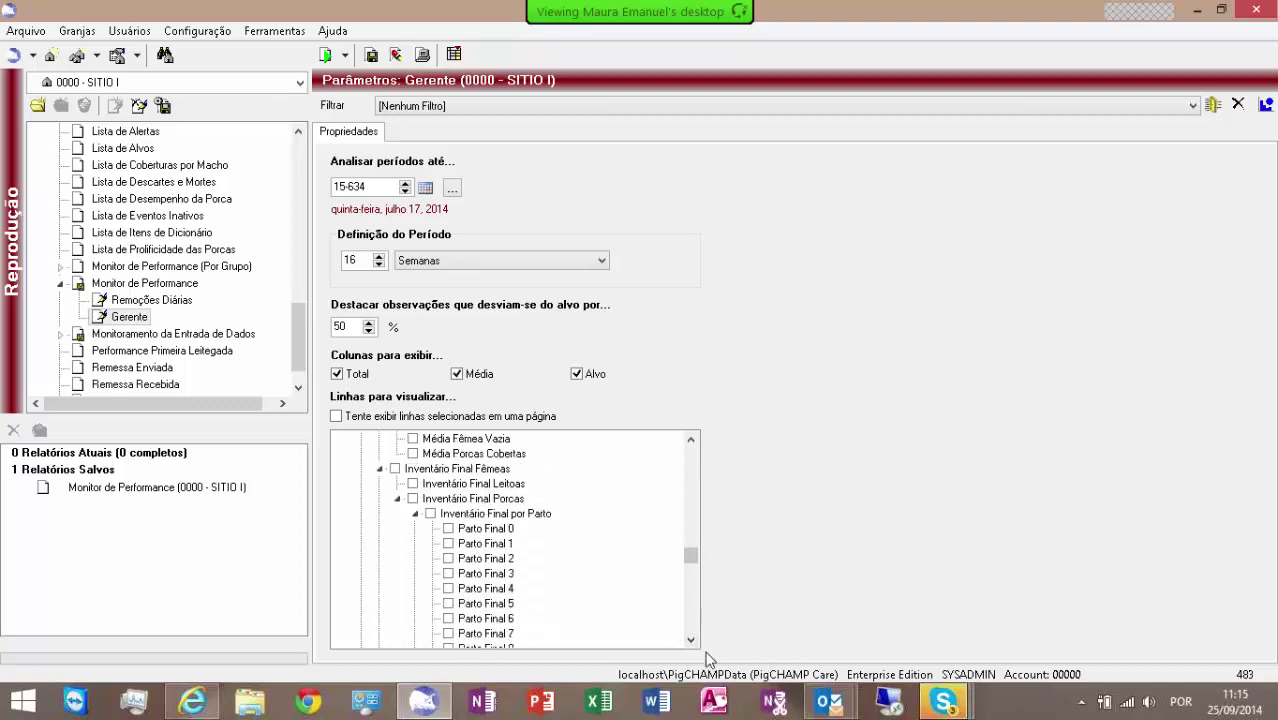
click(690, 640)
click(690, 640)
click(690, 640)
click(690, 640)
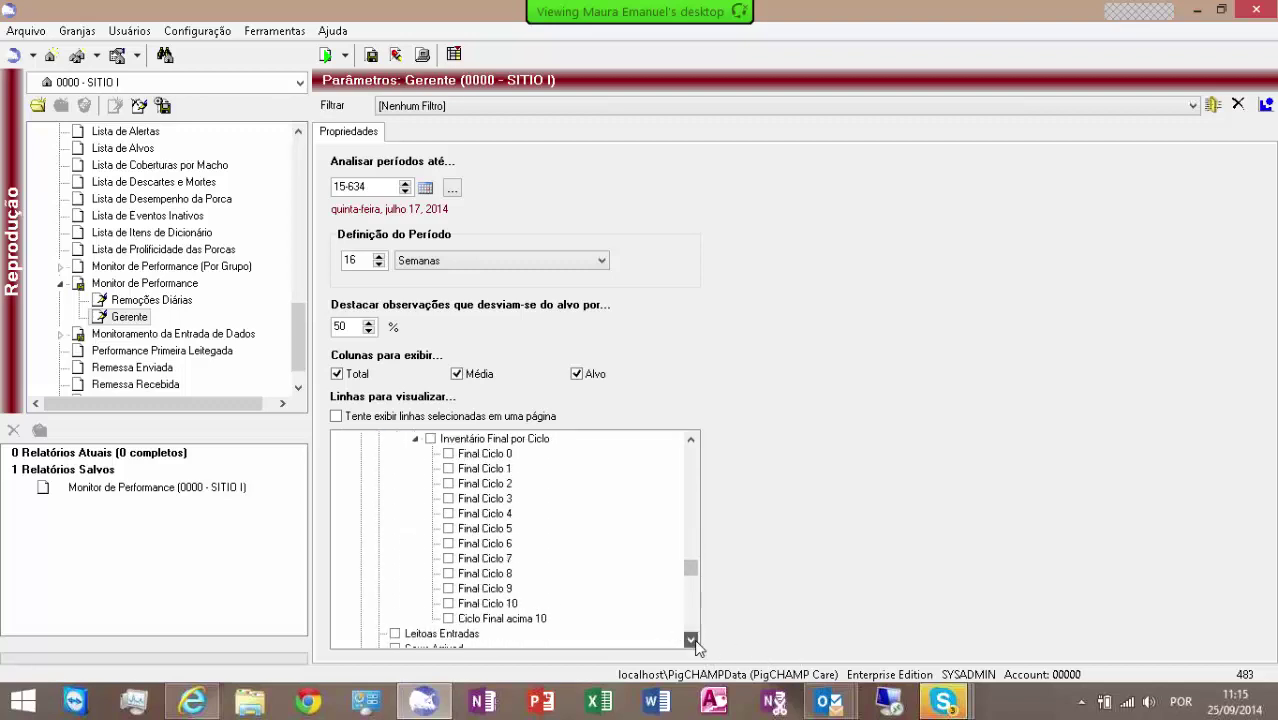
click(690, 640)
click(690, 640)
click(690, 640)
click(690, 640)
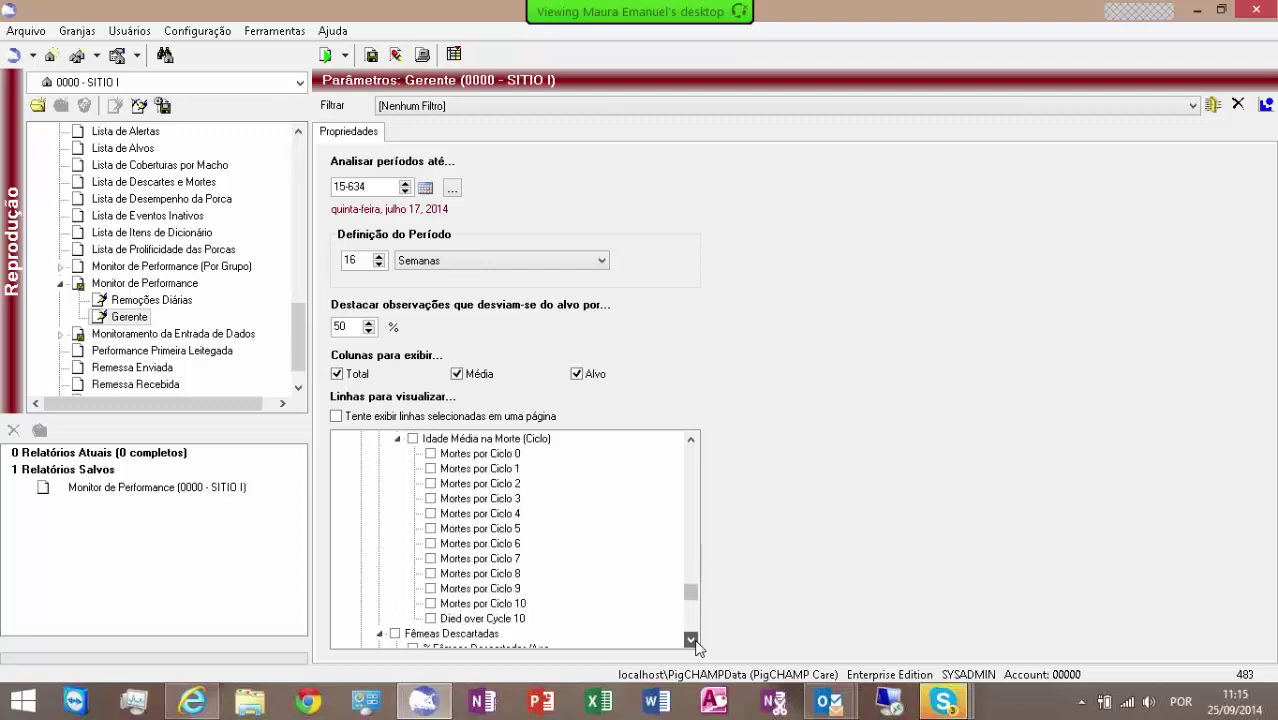
click(690, 640)
click(690, 640)
click(690, 640)
click(690, 640)
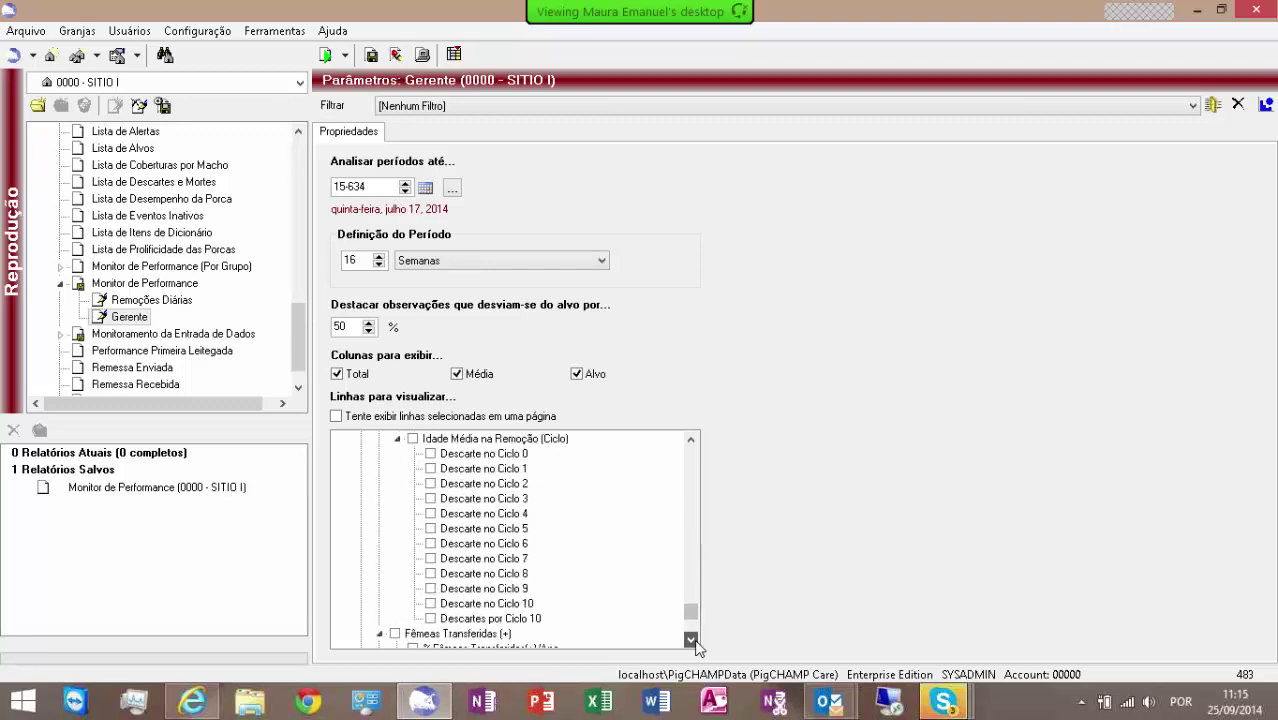
click(690, 640)
click(690, 640)
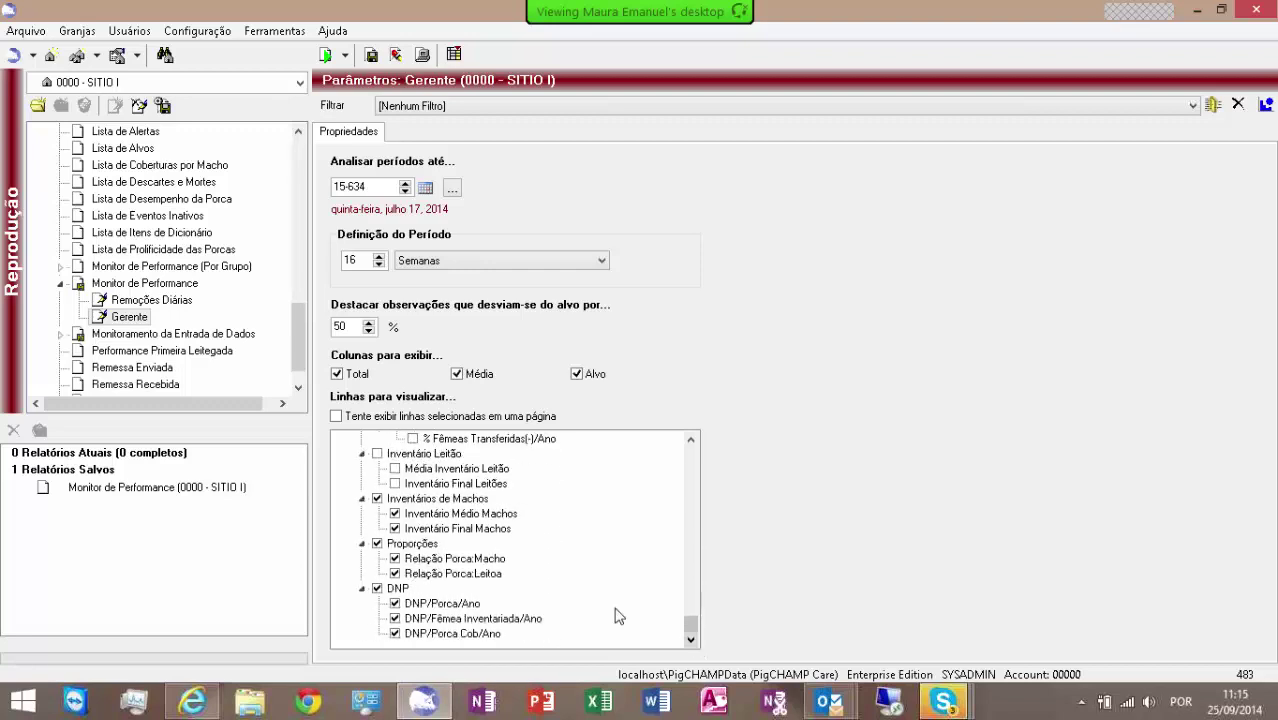
click(378, 498)
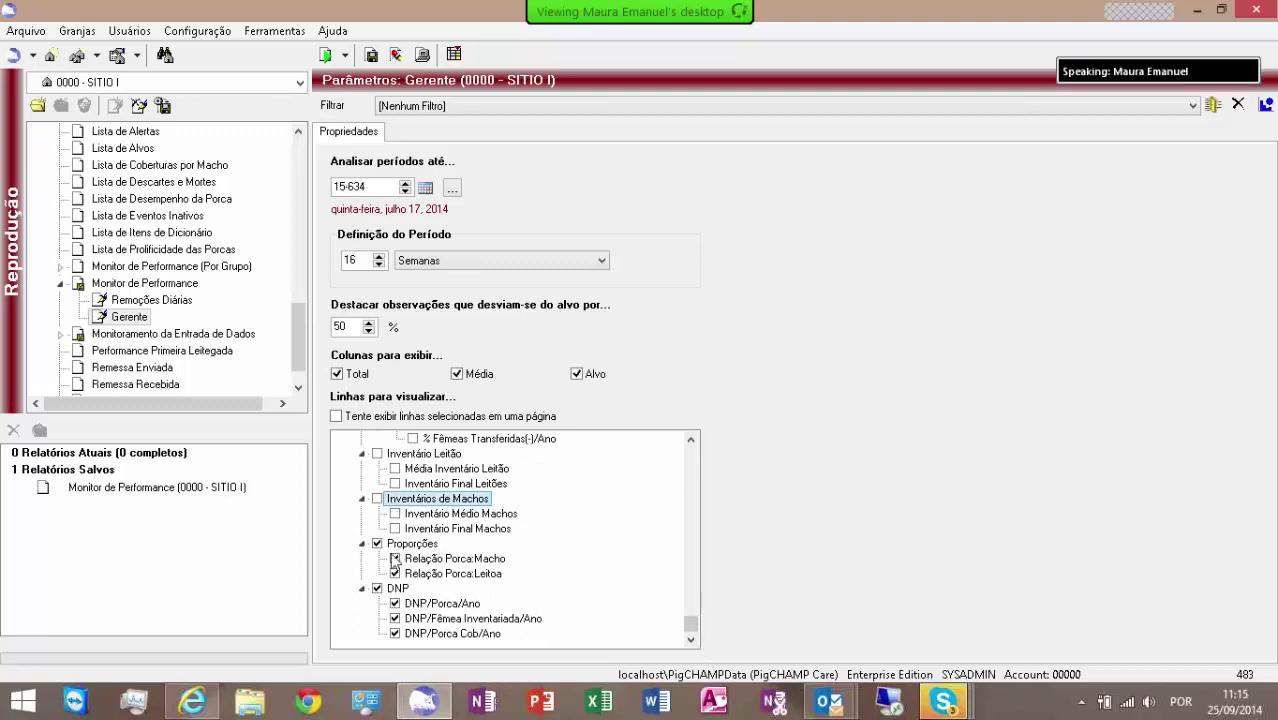
click(399, 546)
click(377, 543)
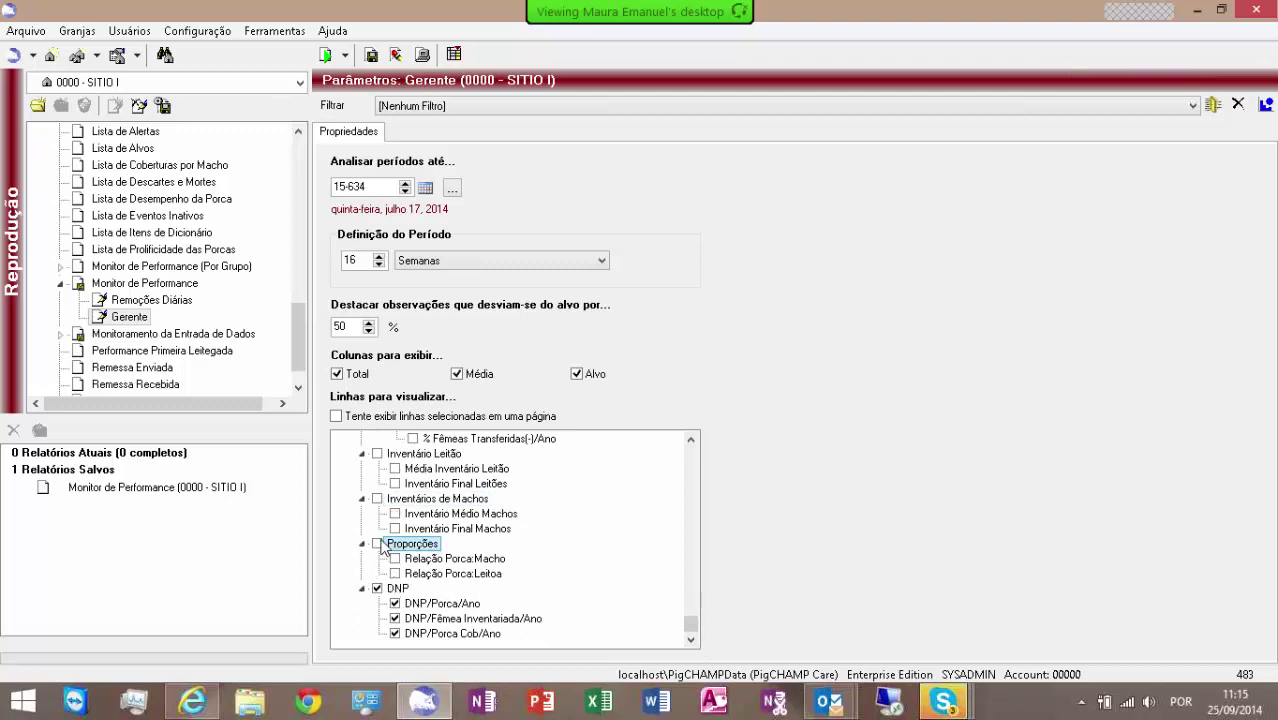
click(378, 589)
click(377, 589)
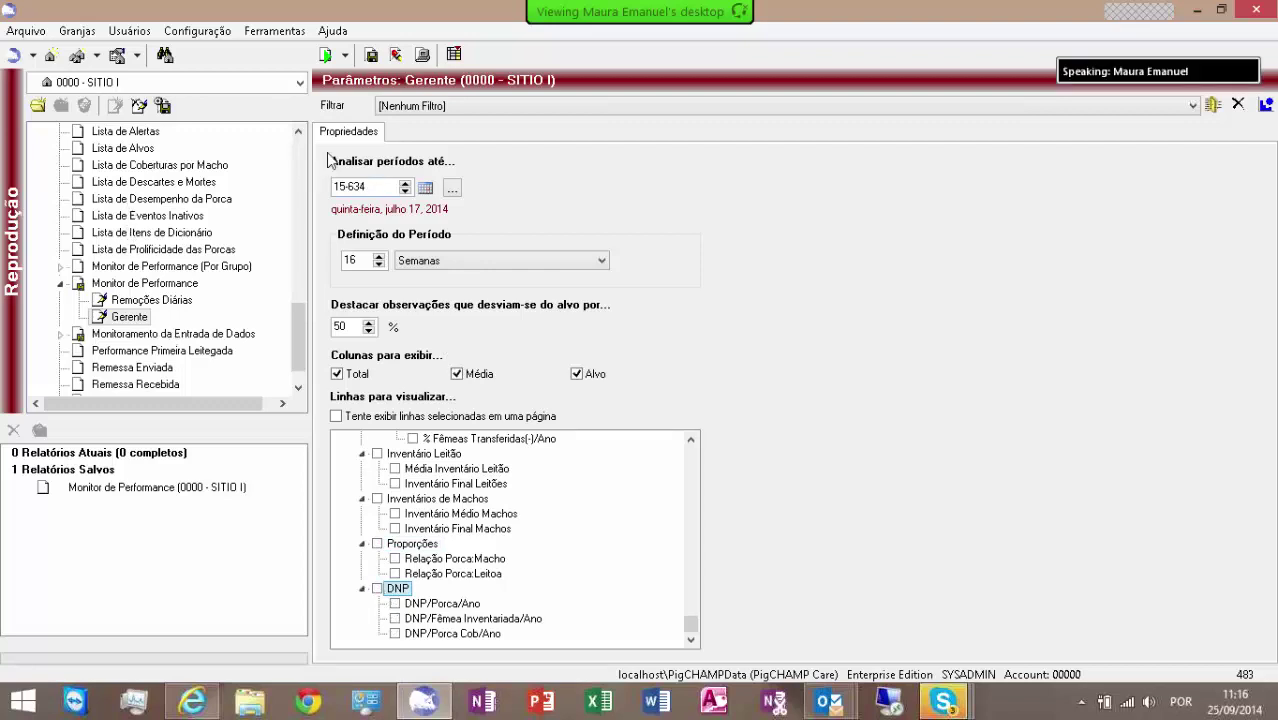
- Save the Gerente report settings for all farms
click(372, 56)
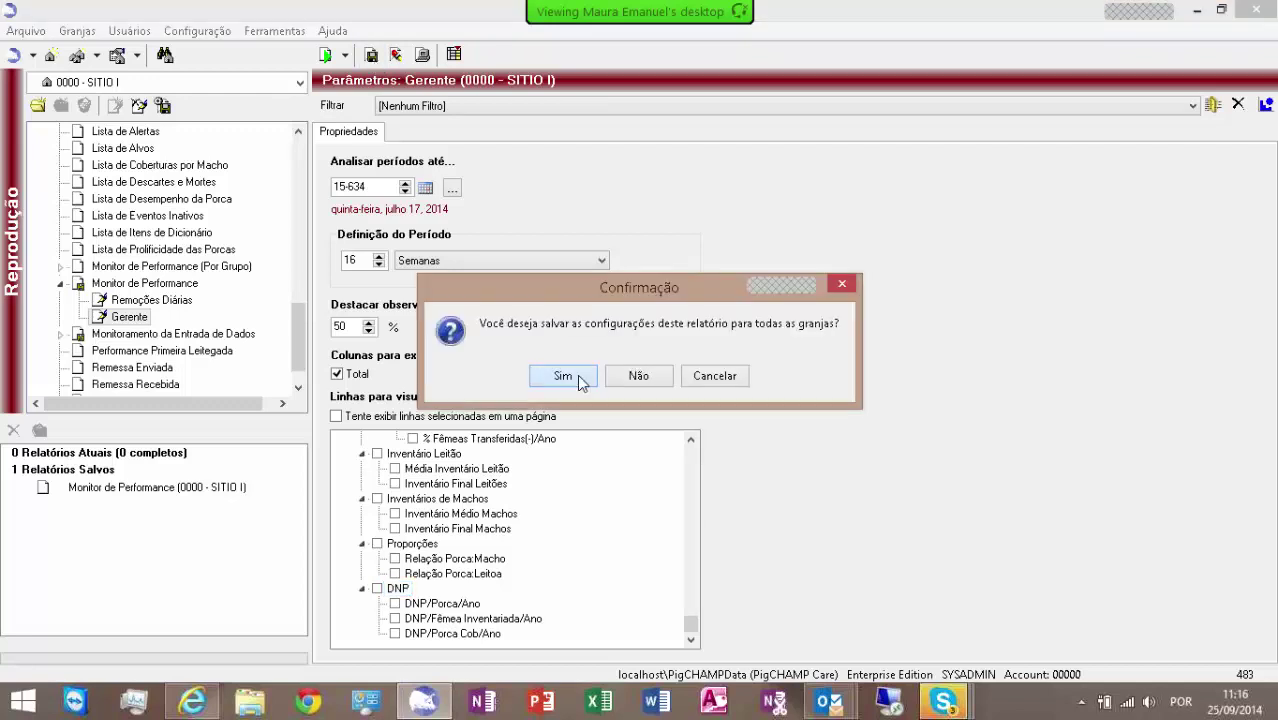
click(578, 378)
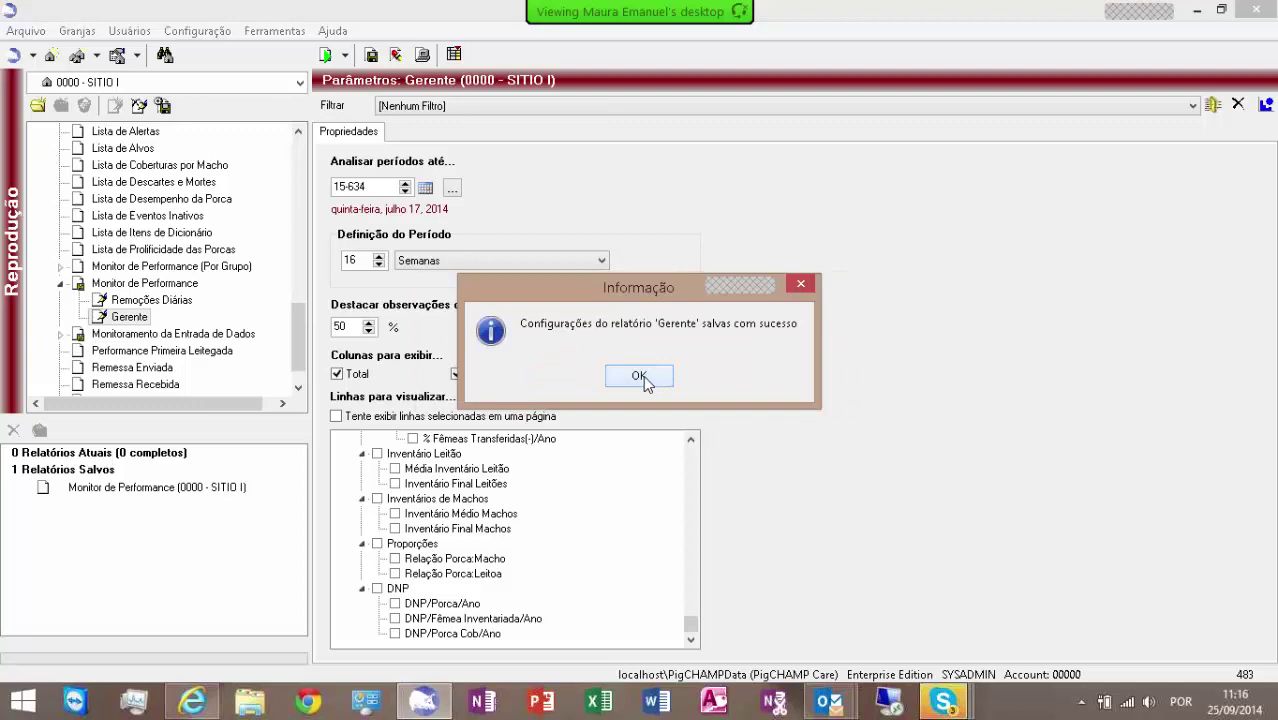
click(639, 376)
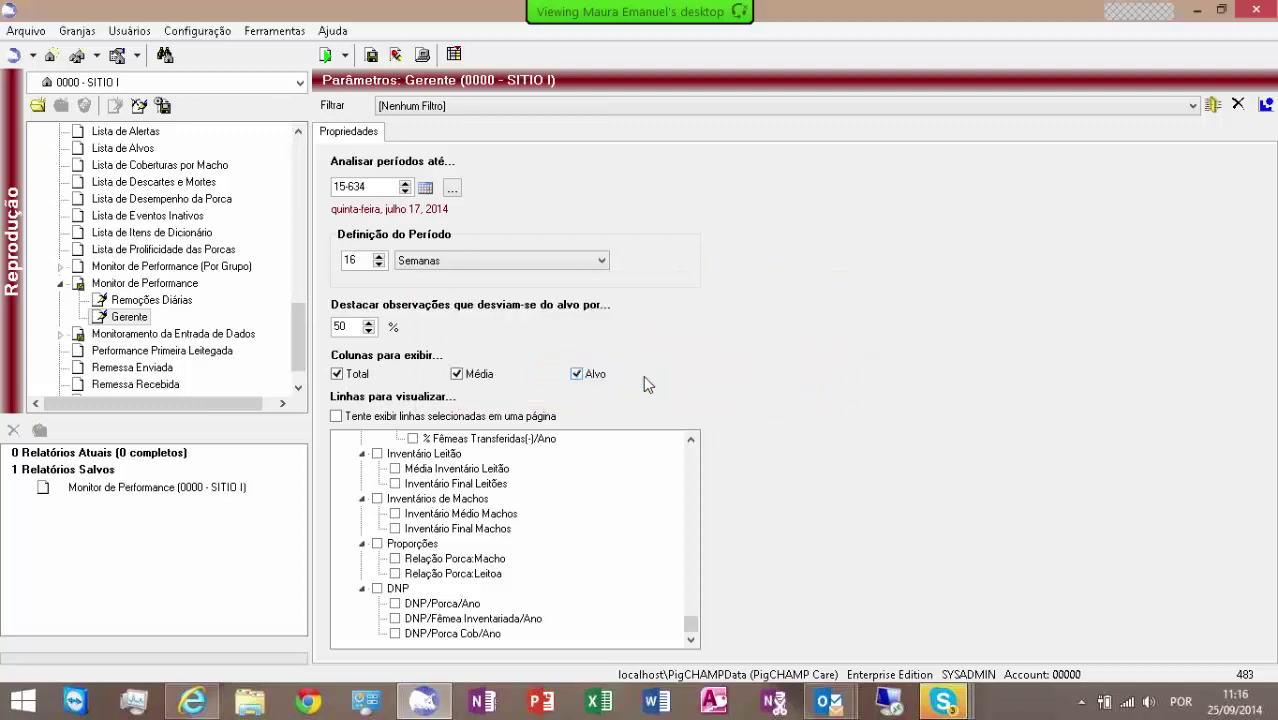
- Create another custom report under Monitor de Performance and name it Usuario
click(75, 287)
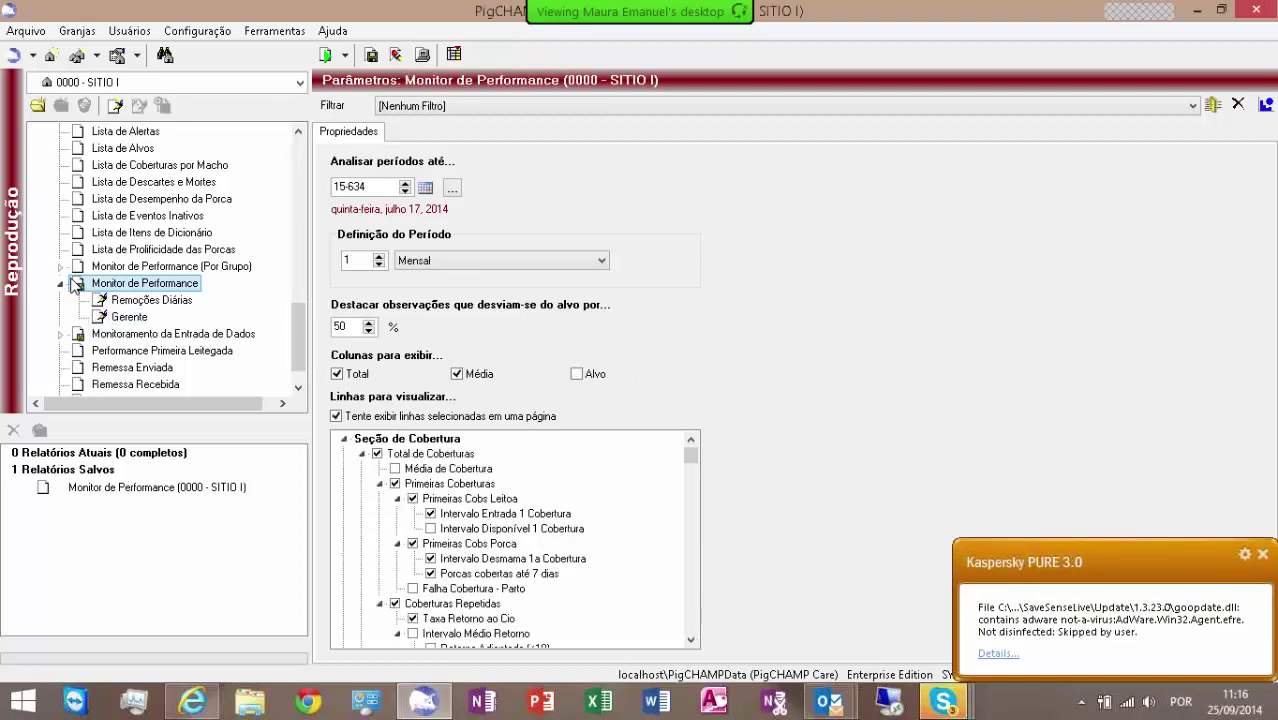
click(115, 105)
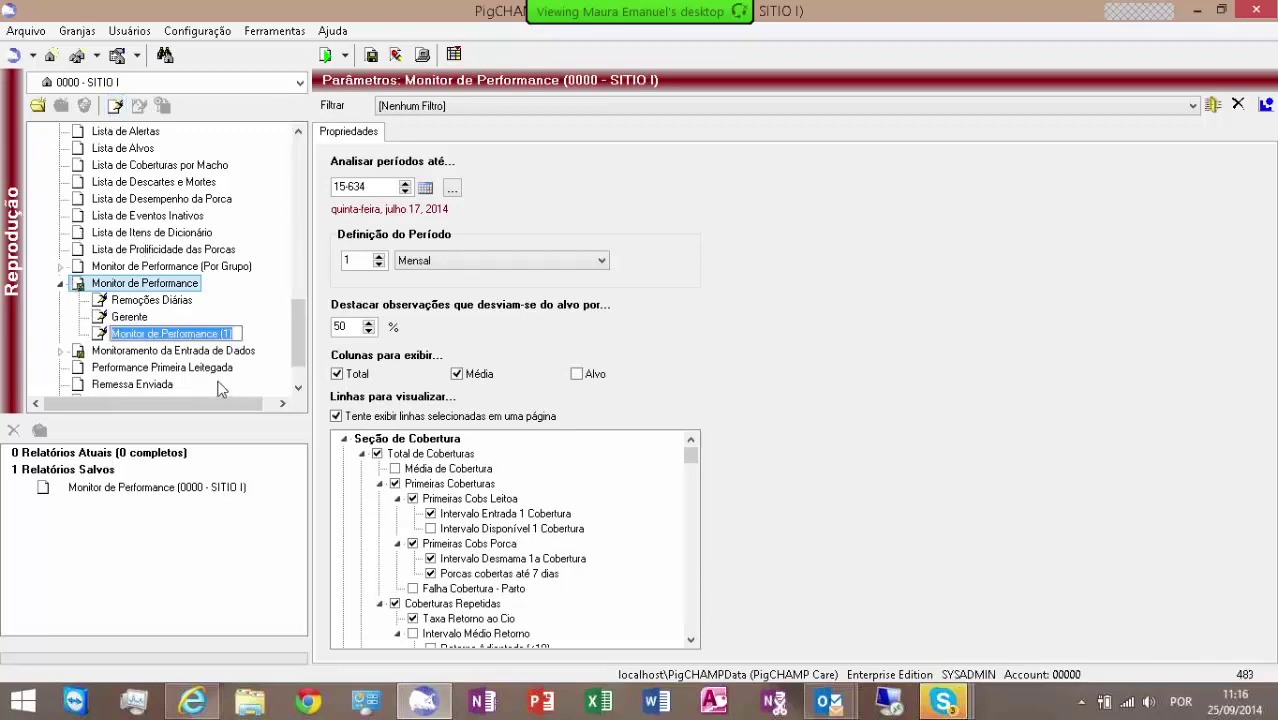
text(Usuario)
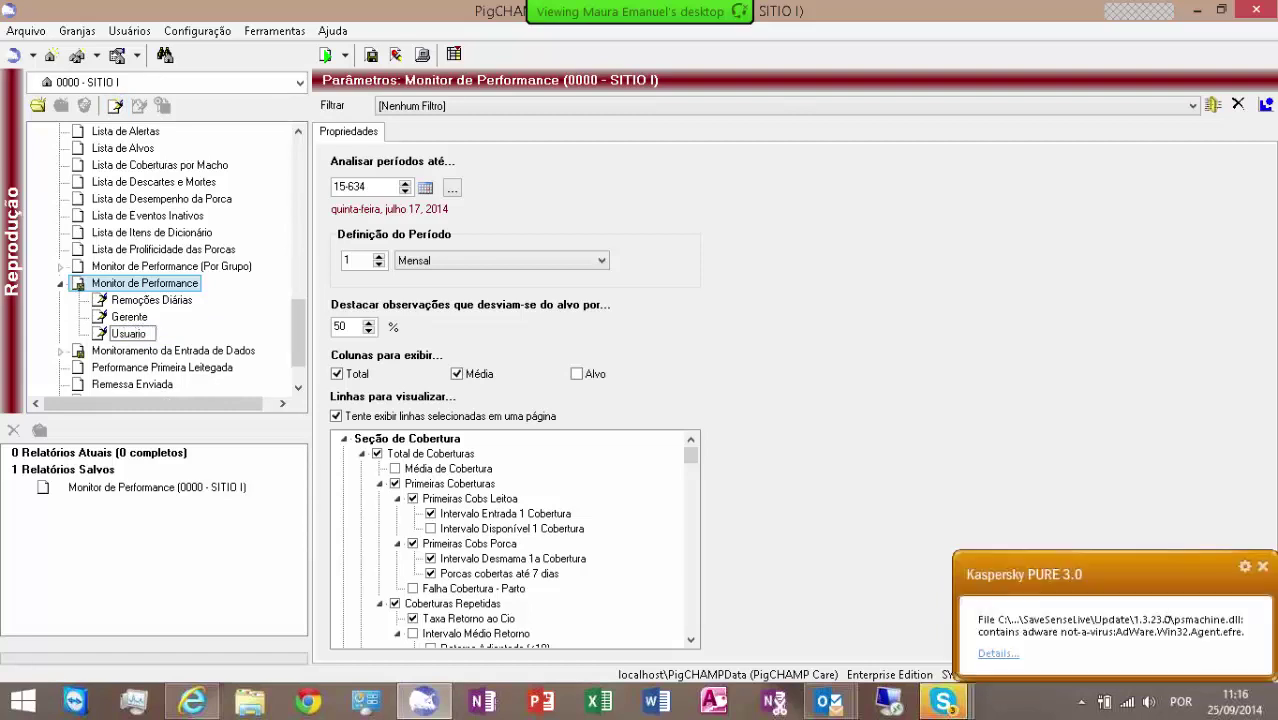
key(Return)
- In the Usuario report, exclude Intervalo Entrada 1 Cobertura, Intervalo Disponível 1 Cobertura and Intervalo Desmama 1a Cobertura under Primeiras Coberturas
click(130, 333)
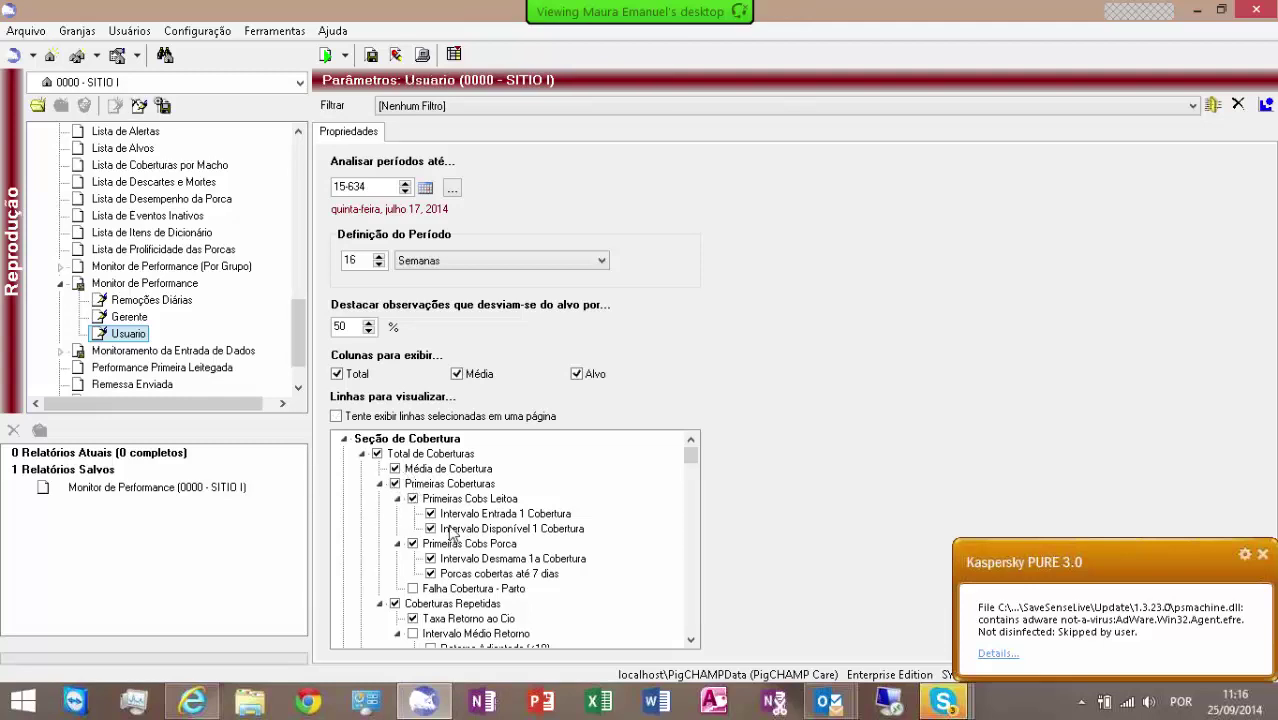
click(430, 514)
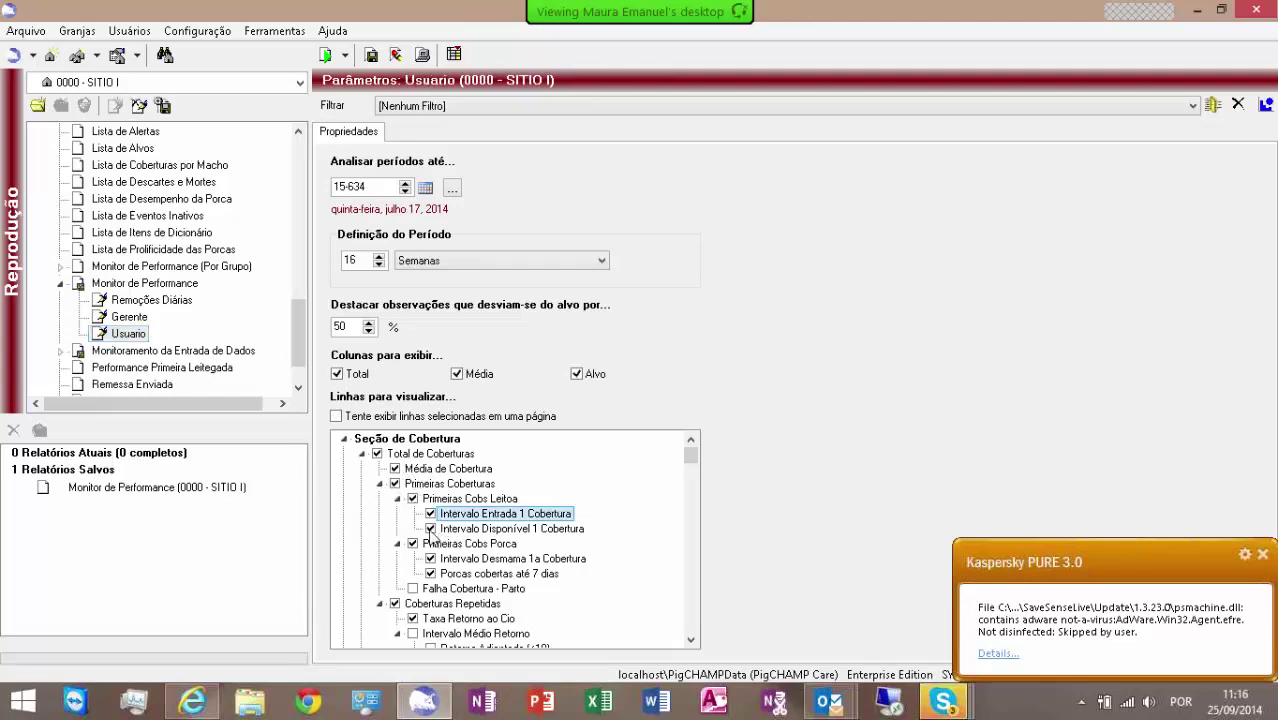
click(430, 528)
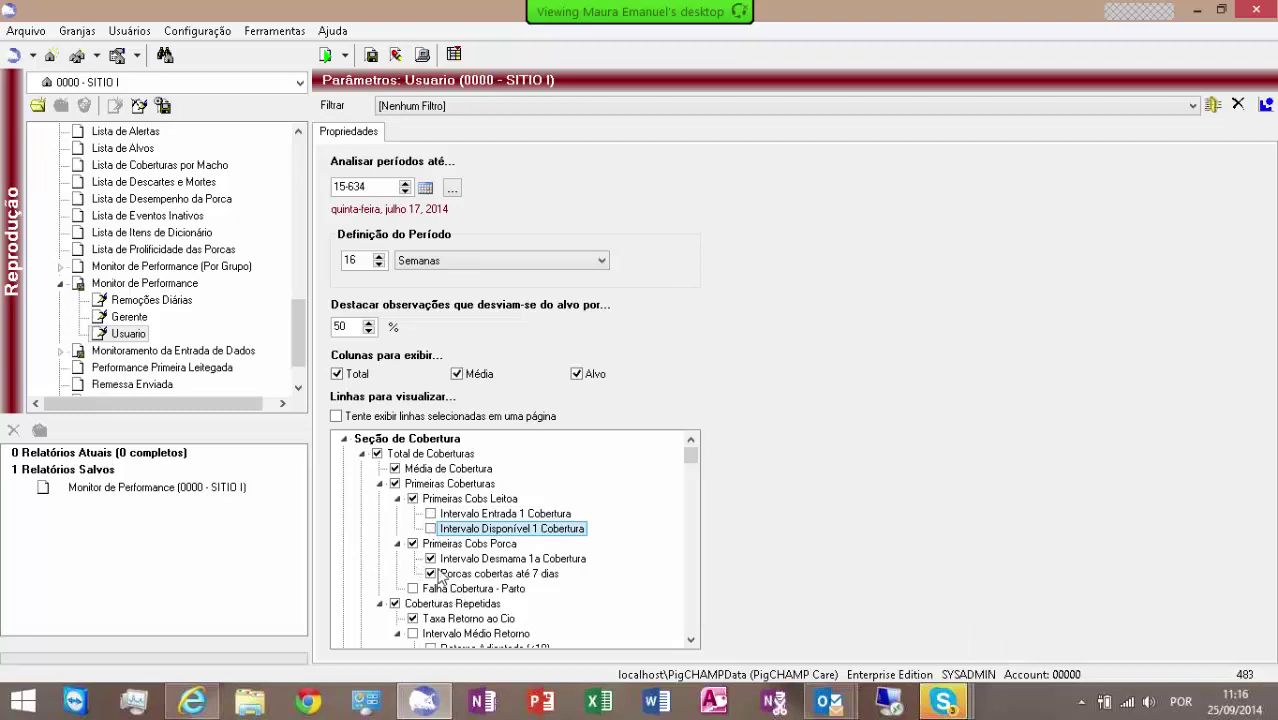
click(431, 558)
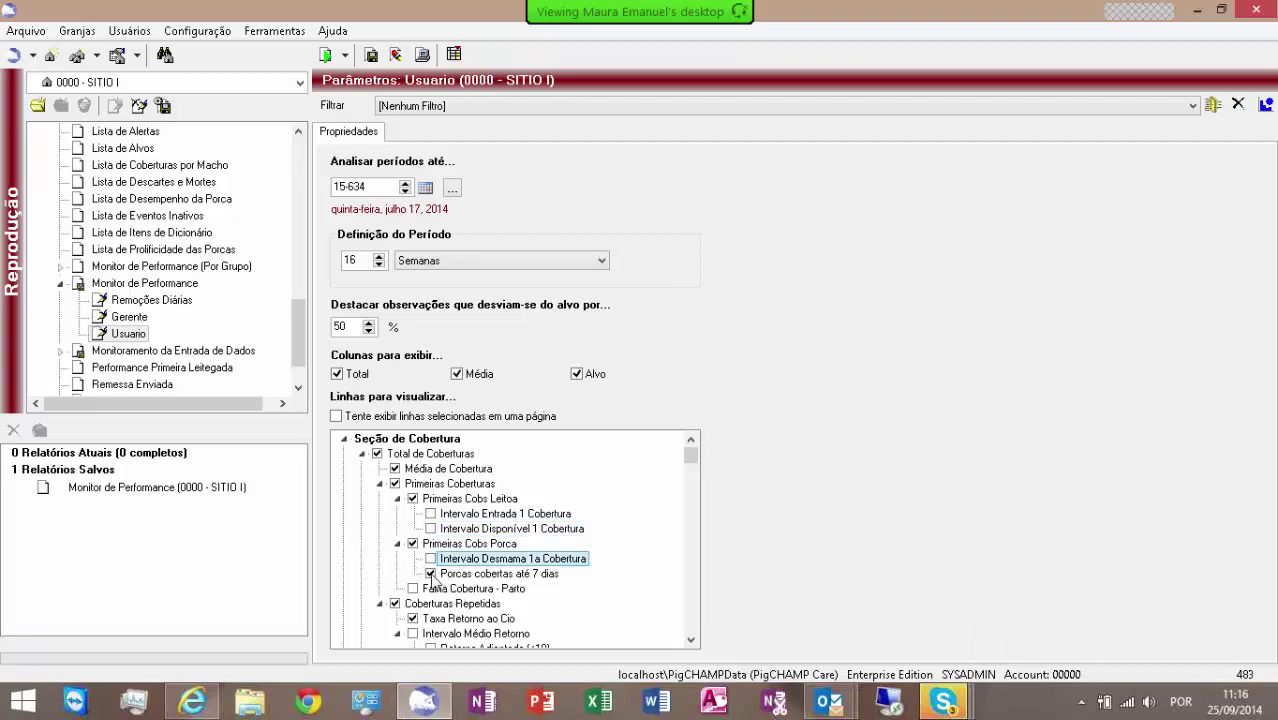
- In the Usuario report, exclude Porcas cobertas até 7 dias and Taxa Retorno ao Cio
click(431, 574)
click(691, 641)
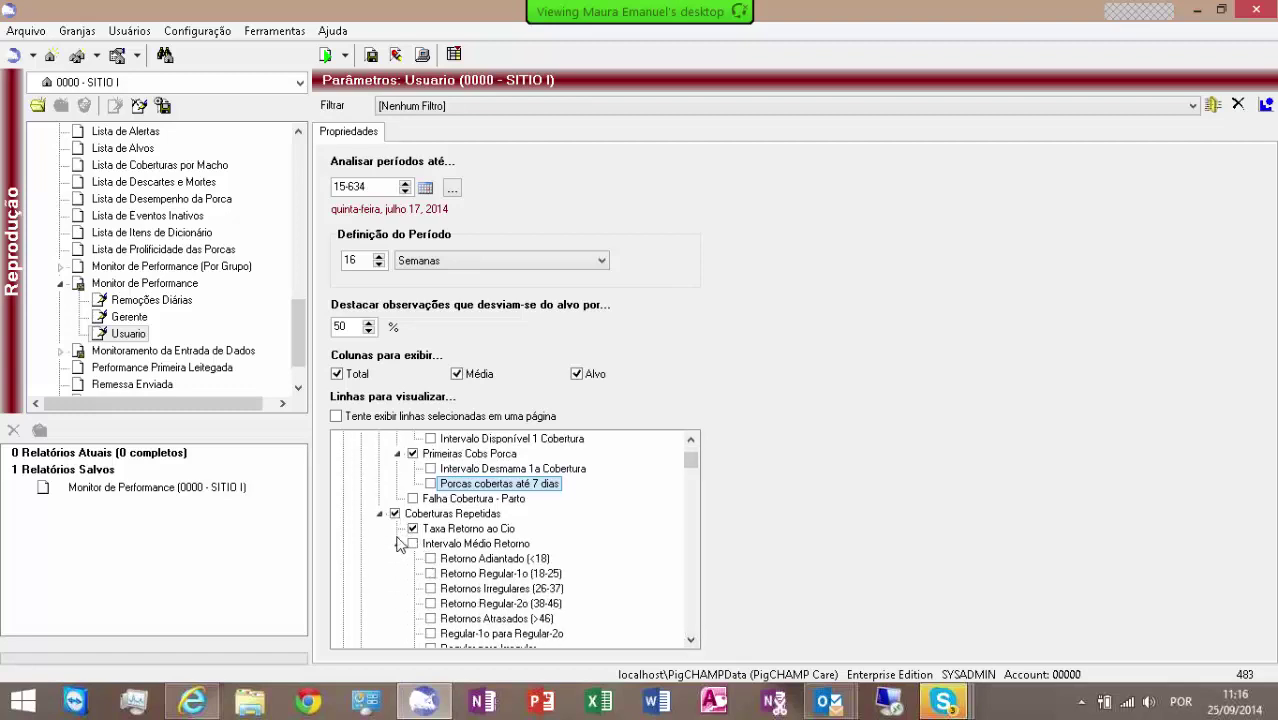
click(412, 528)
click(691, 640)
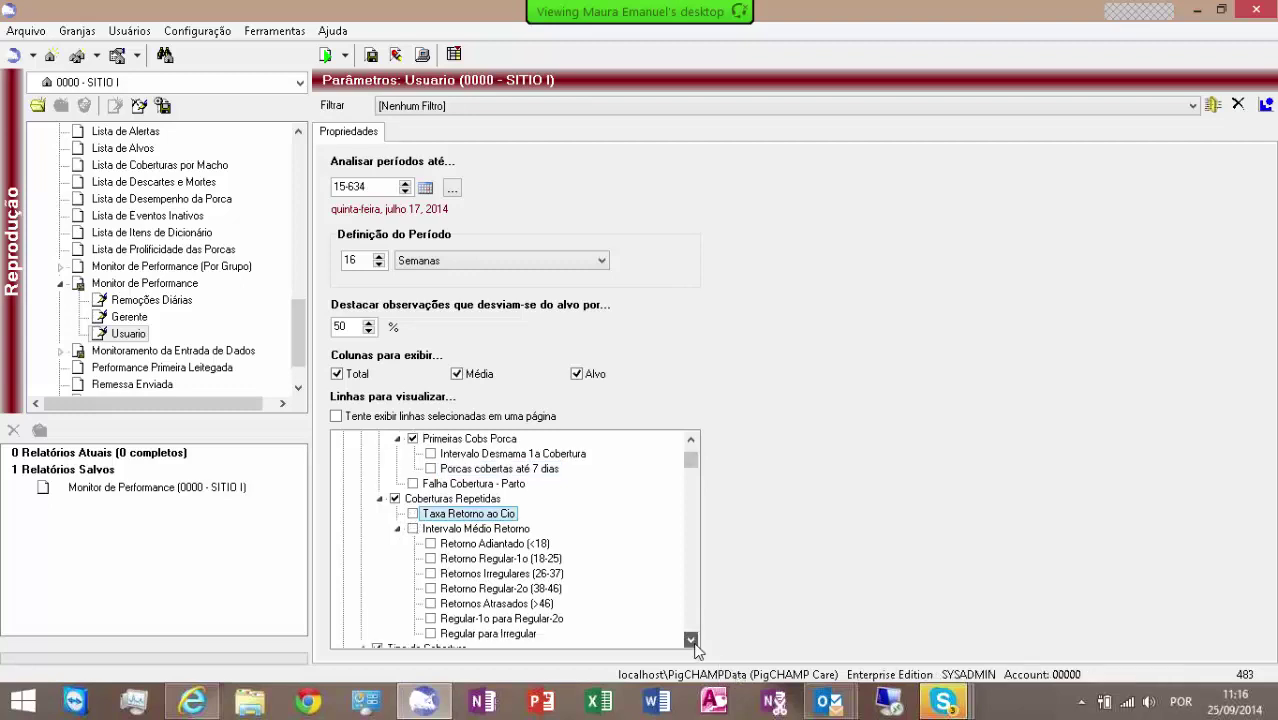
- Exclude the whole Tipo de Cobertura and Total Serviços groups from Seção de Cobertura
scroll(691, 640, down, 3)
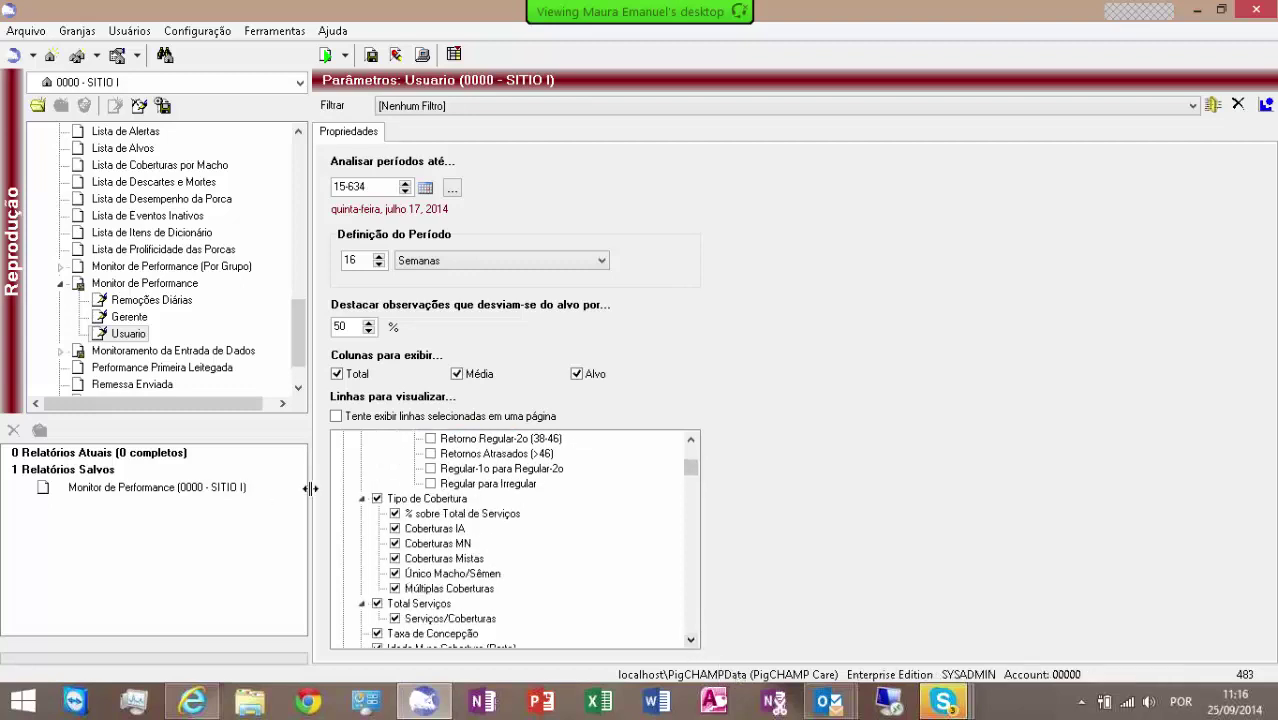
click(373, 502)
click(376, 499)
click(377, 603)
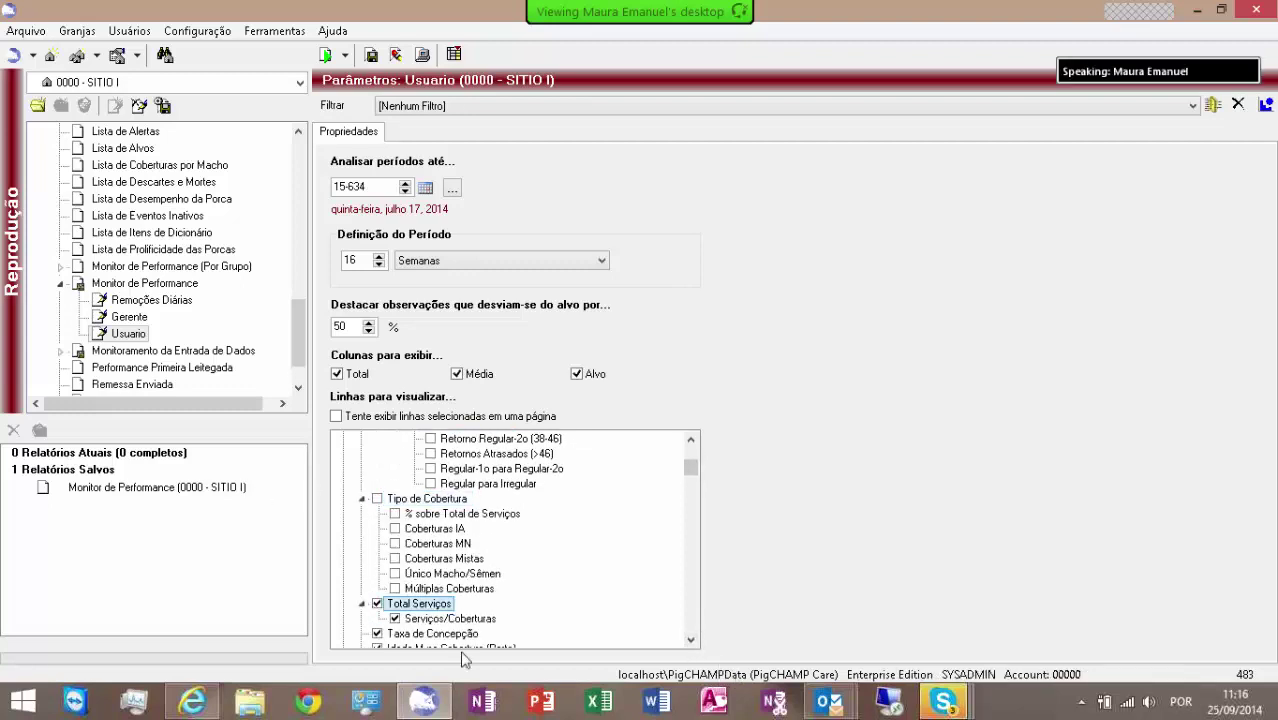
- Exclude Taxa de Concepção and Idade M na Cobertura (Parto) from Seção de Cobertura
click(691, 640)
scroll(691, 640, down, 3)
click(377, 513)
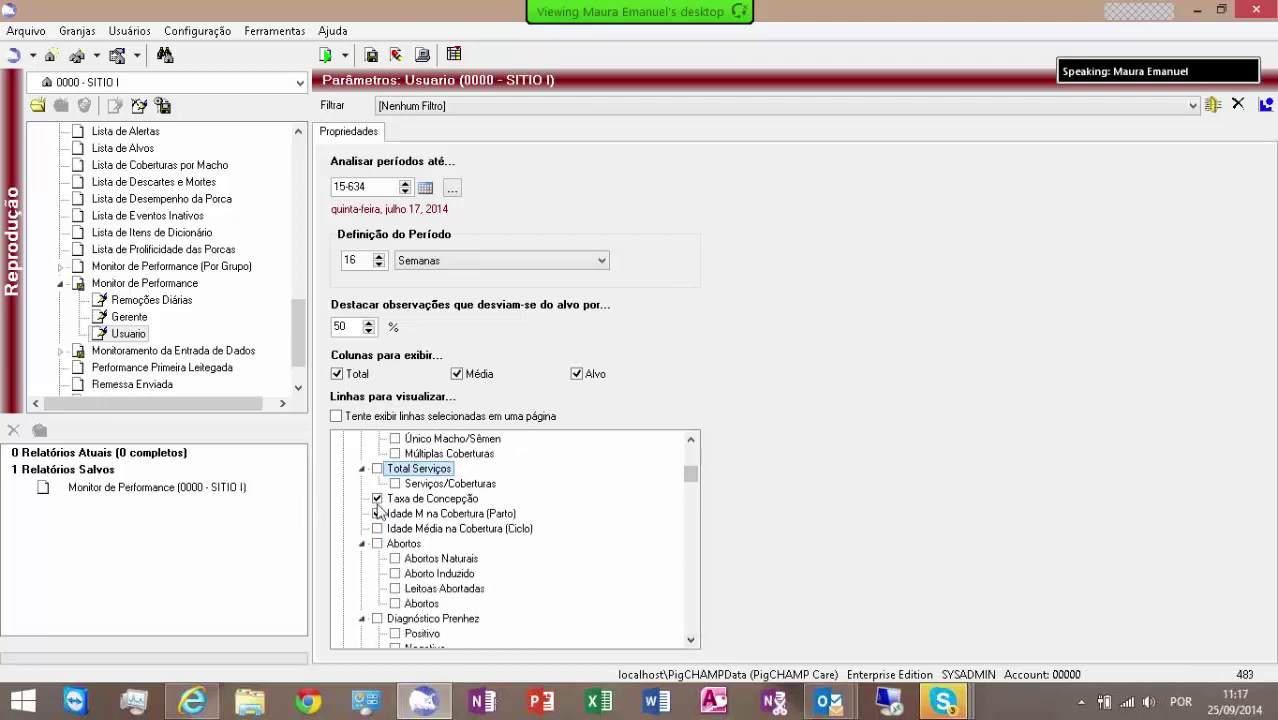
click(376, 499)
click(376, 514)
- Under Partos (Leitegadas), exclude Partos Assistidos, Partos Induzidos and both rows for litters with fewer than 7 Nasc Vivo
click(690, 641)
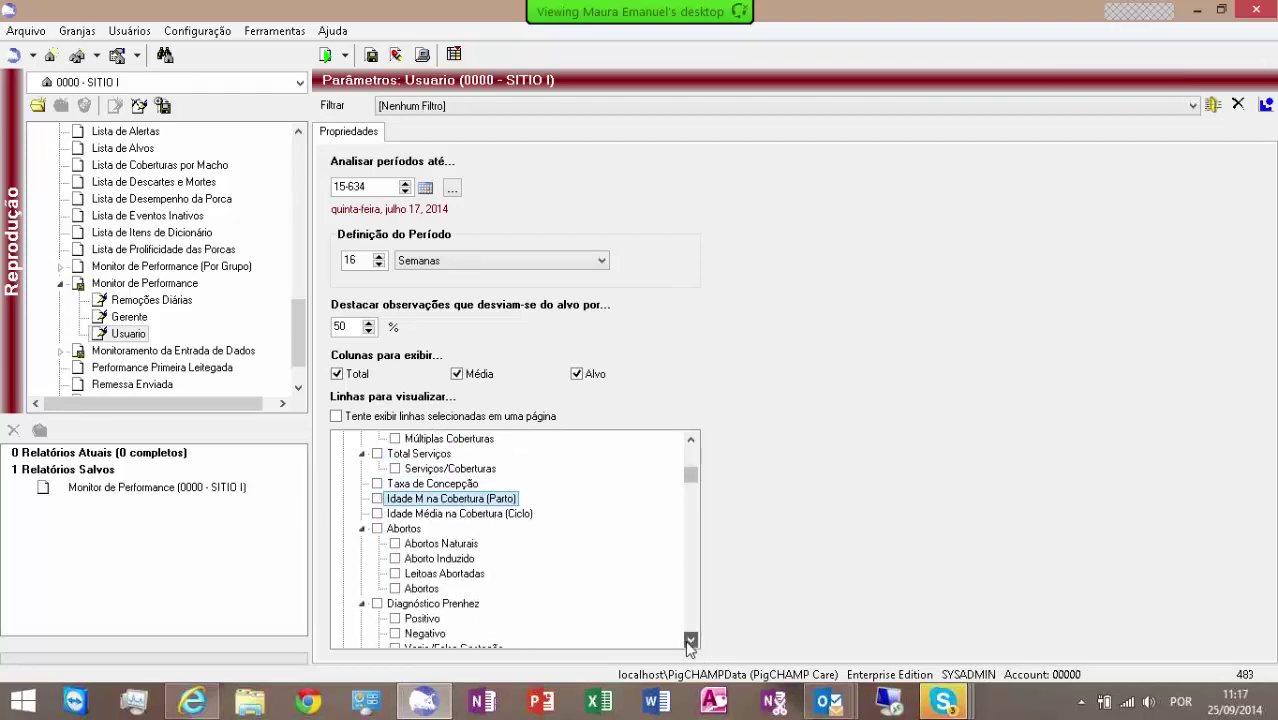
scroll(690, 645, down, 2)
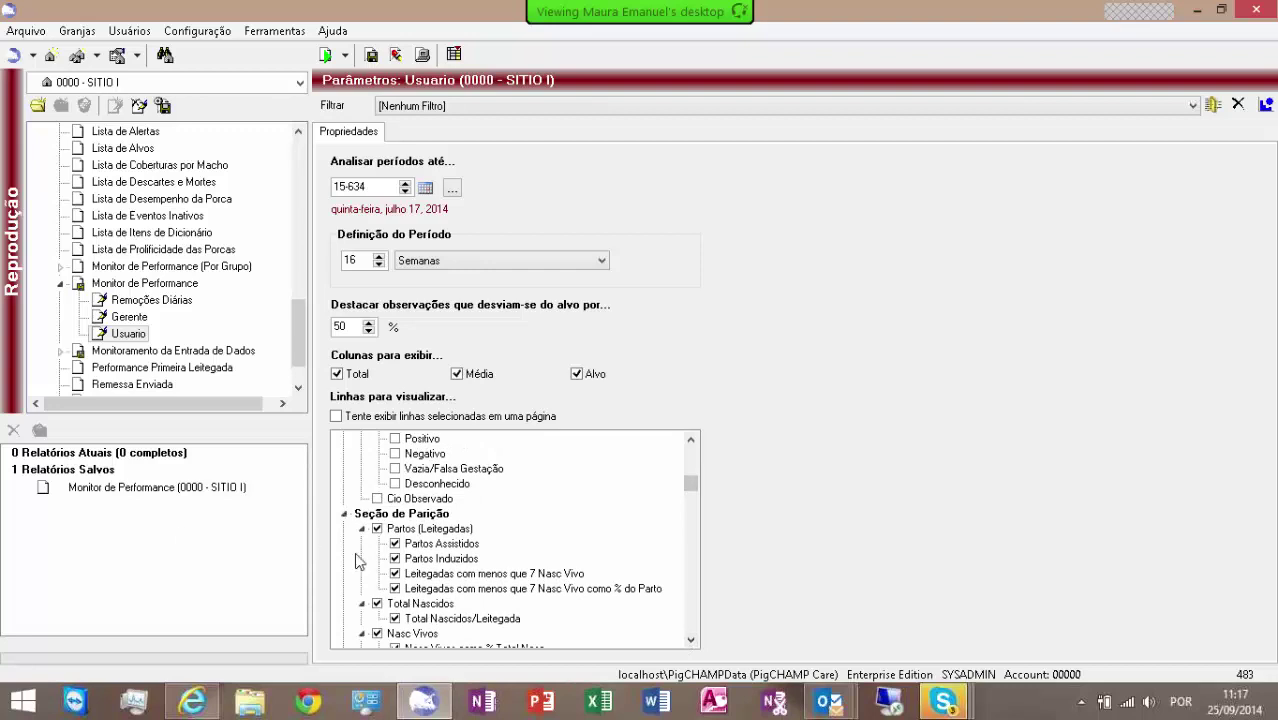
click(395, 543)
click(395, 558)
click(395, 573)
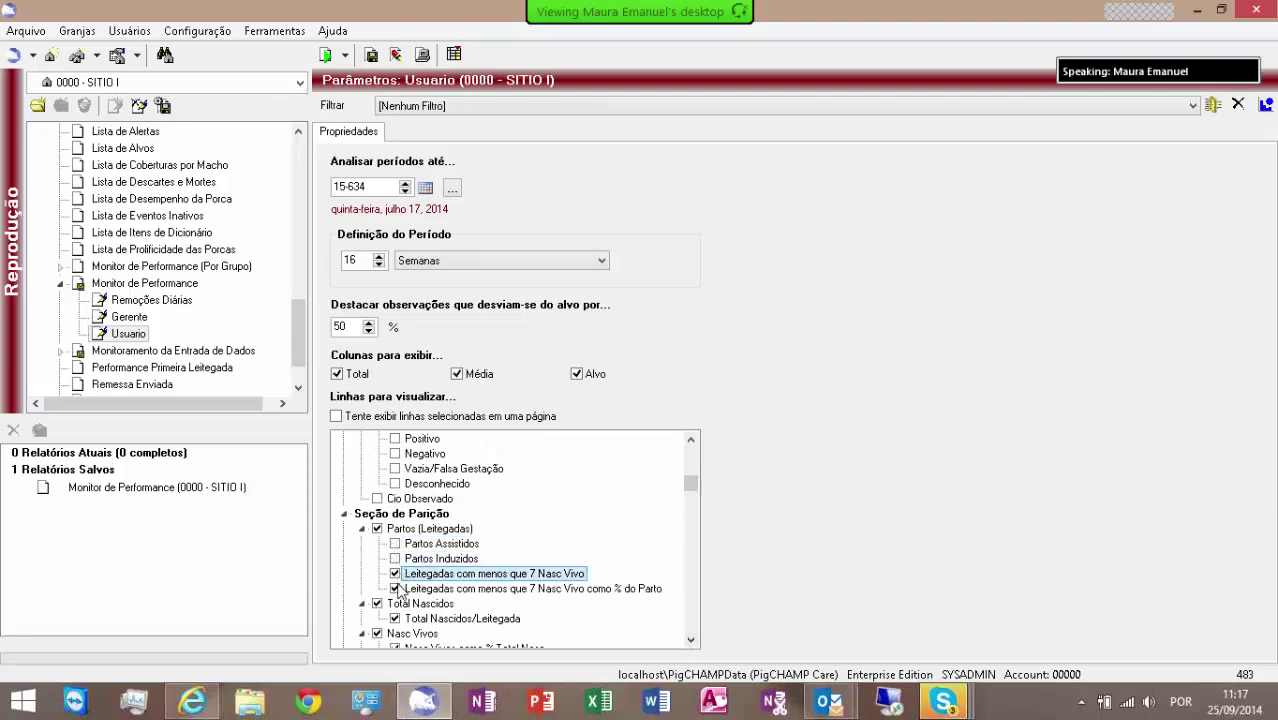
click(395, 588)
click(395, 588)
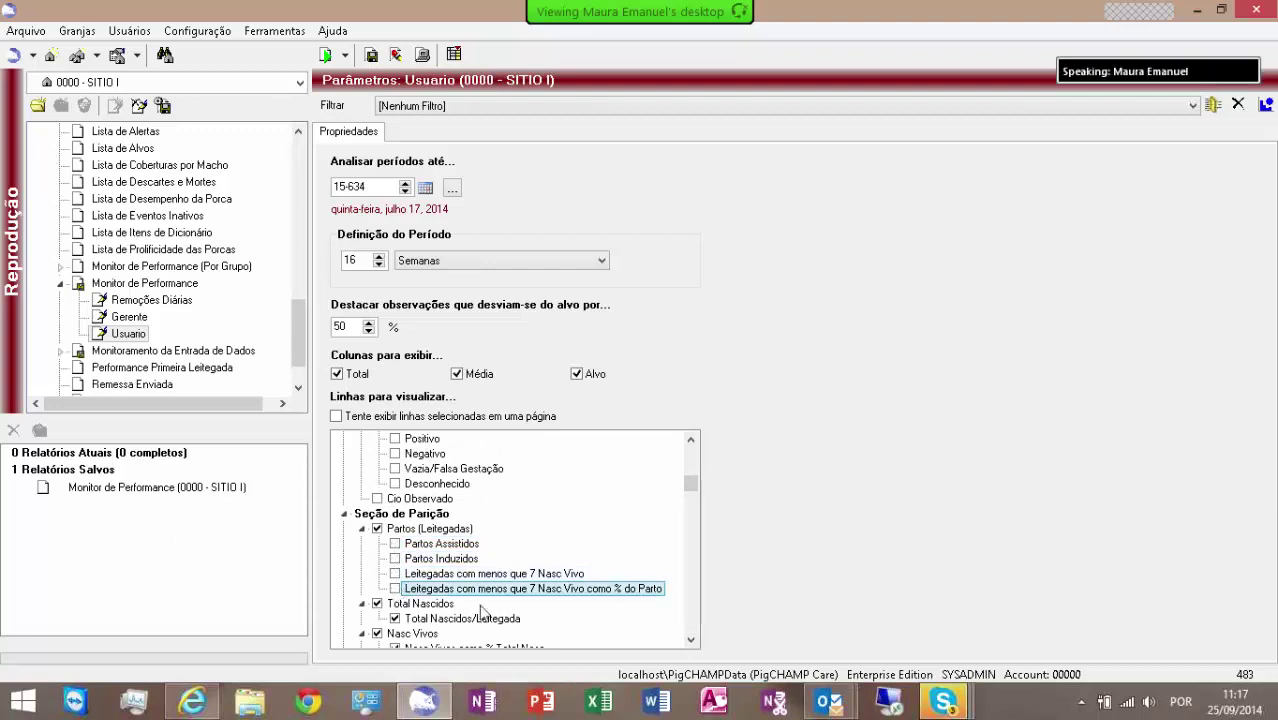
- In Seção de Parição, exclude Total Nascidos/Leitegada, Nasc Vivos como % Total Nasc and Nasc Vivos/Leitegada
click(395, 618)
click(690, 640)
click(690, 640)
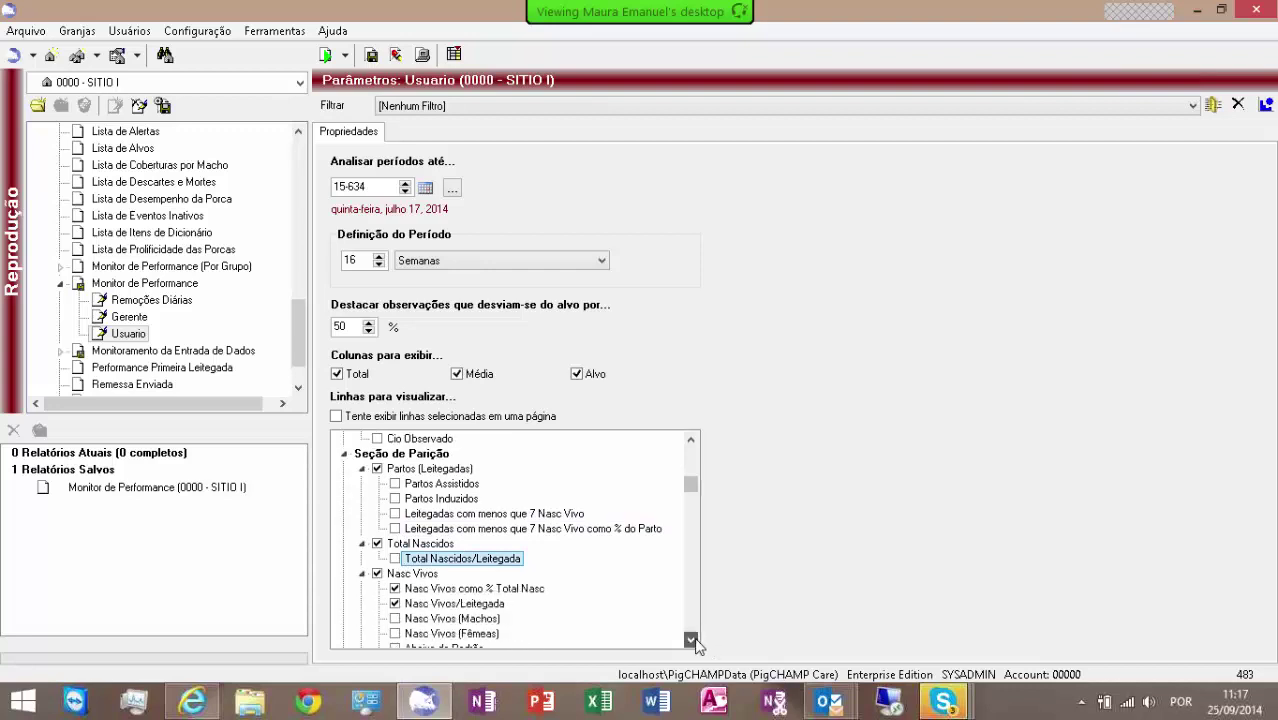
click(690, 640)
click(690, 640)
click(690, 640)
click(405, 505)
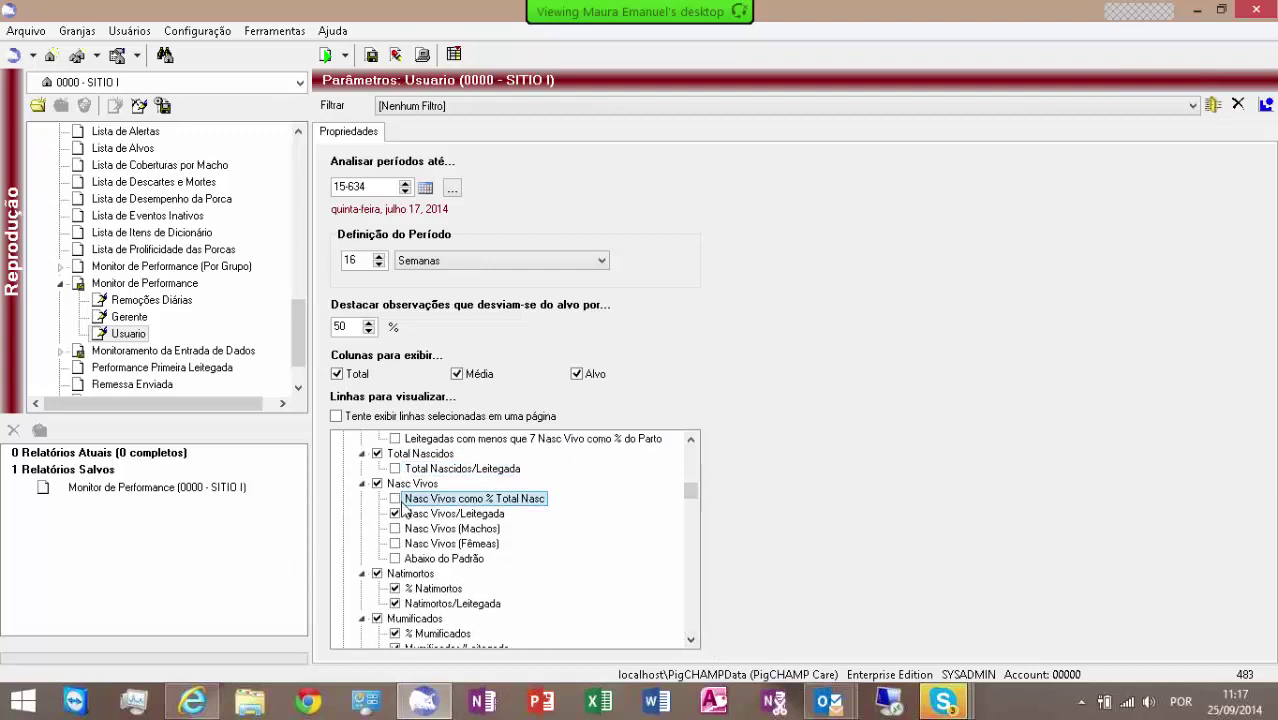
click(395, 513)
- Exclude the percentage and per-Leitegada rows under both Natimortos and Mumificados
click(396, 589)
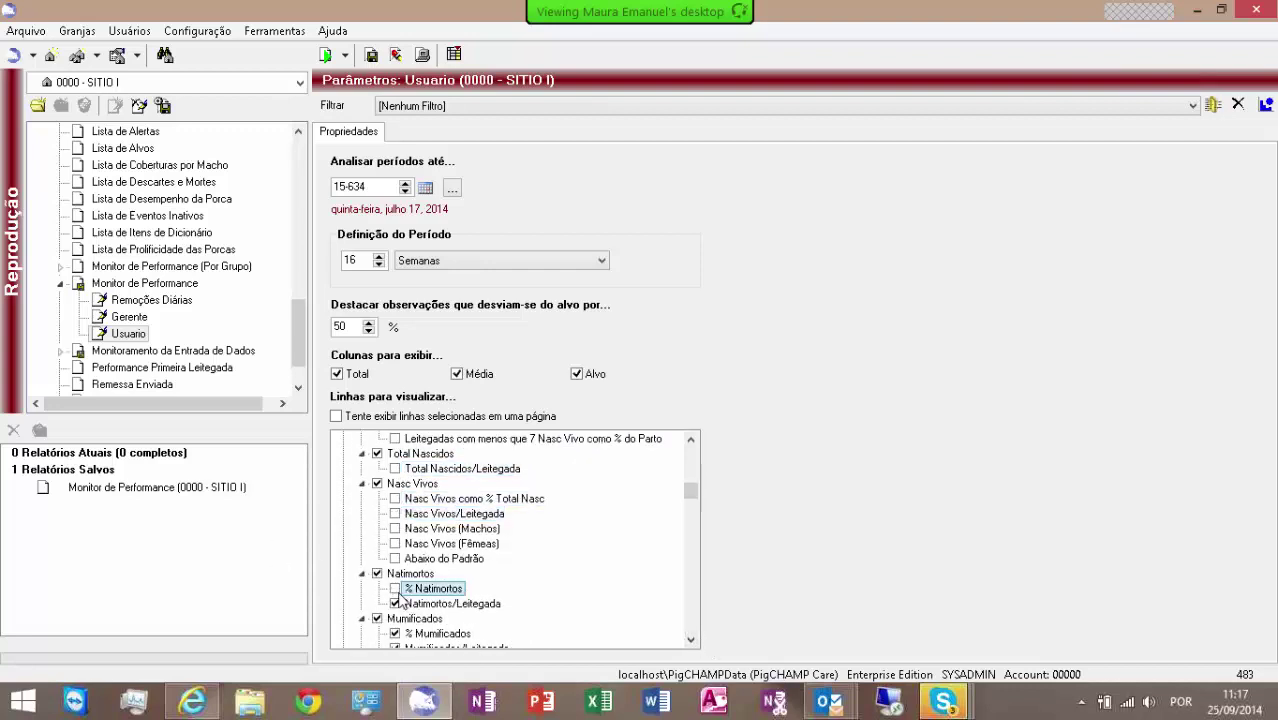
click(395, 603)
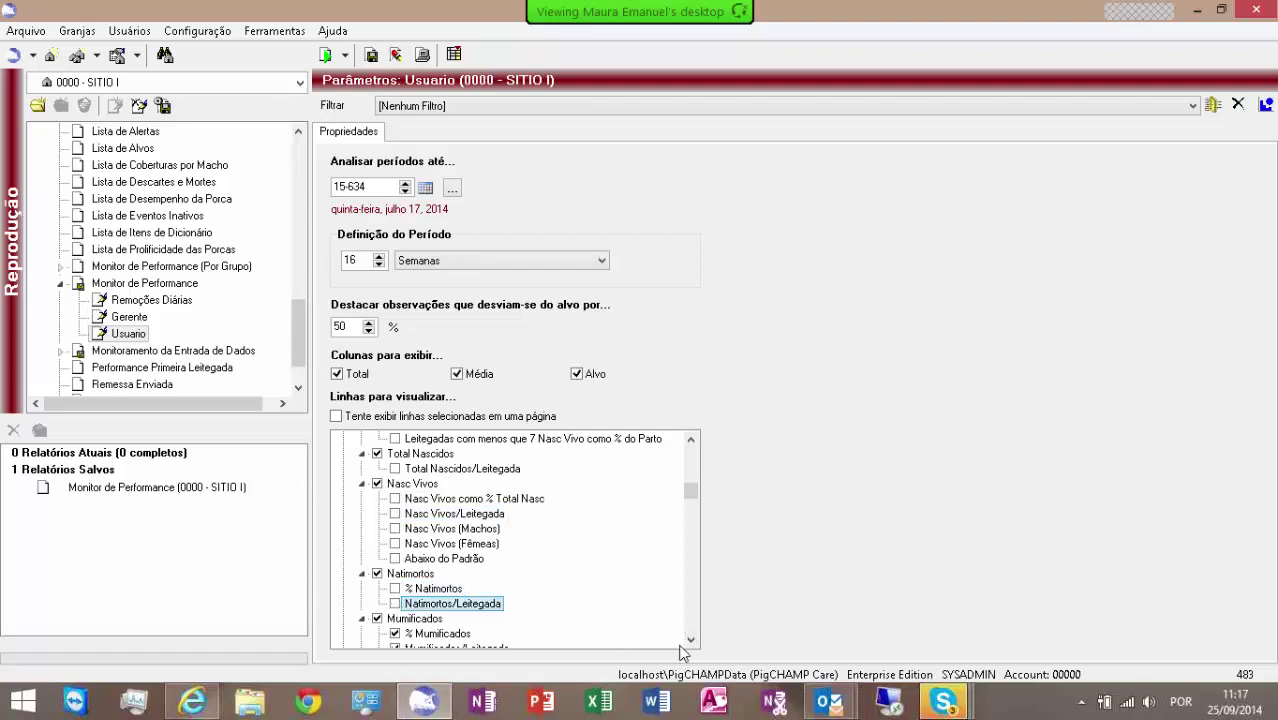
scroll(690, 640, down, 4)
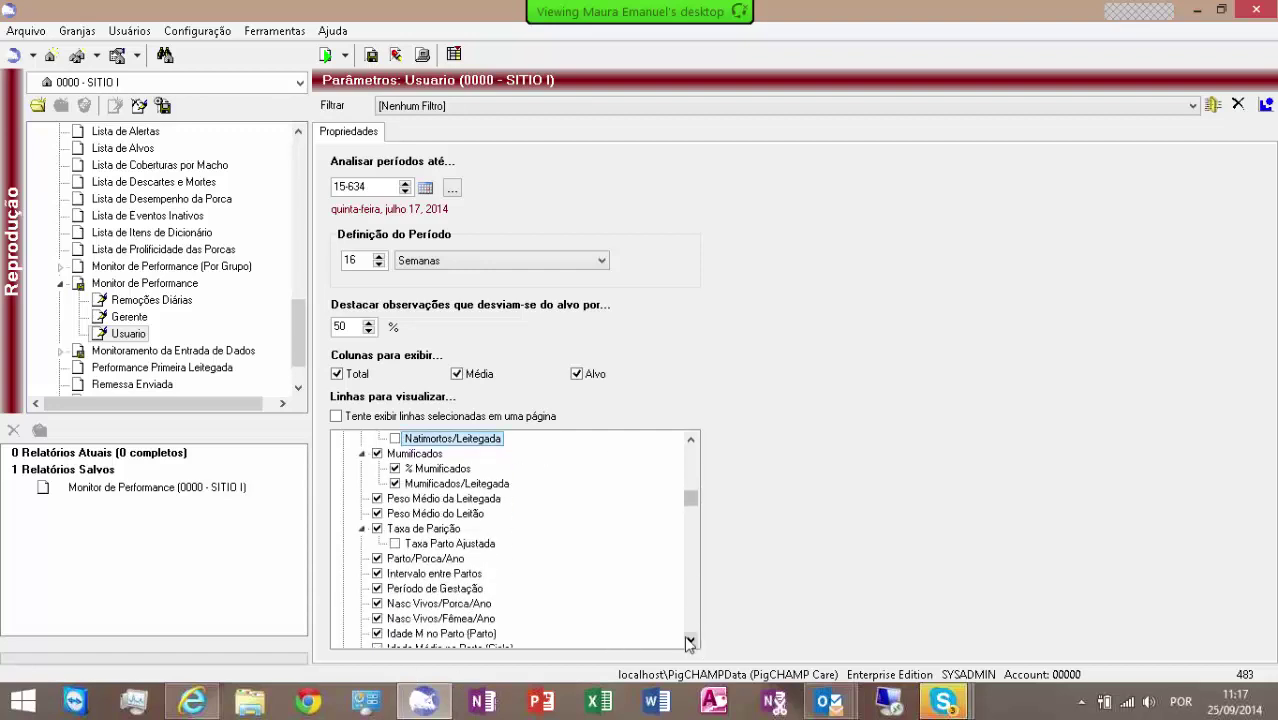
click(396, 472)
click(395, 483)
- Exclude Peso Médio da Leitegada, Peso Médio do Leitão, Taxa de Parição and Parto/Porca/Ano from Seção de Parição
click(377, 498)
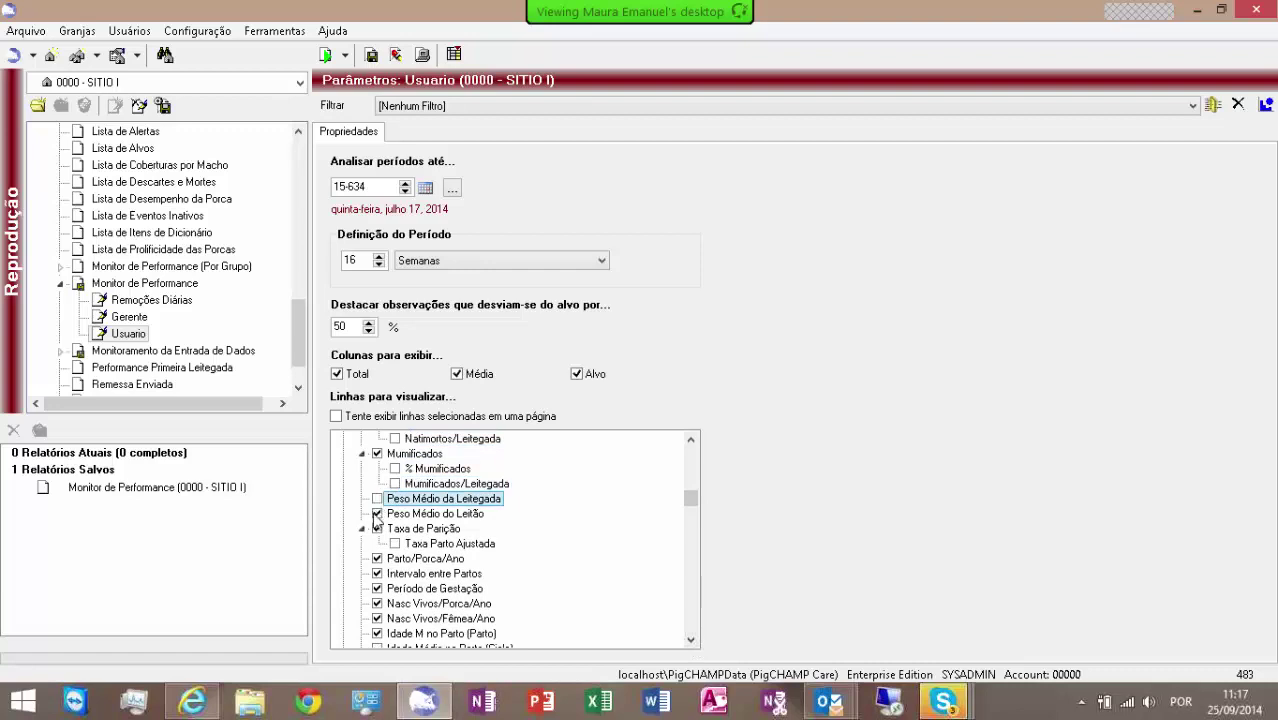
click(377, 513)
click(377, 528)
click(377, 558)
- Exclude Intervalo entre Partos, Período de Gestação, Nasc Vivos/Porca/Ano and Nasc Vivos/Fêmea/Ano from Seção de Parição
click(377, 573)
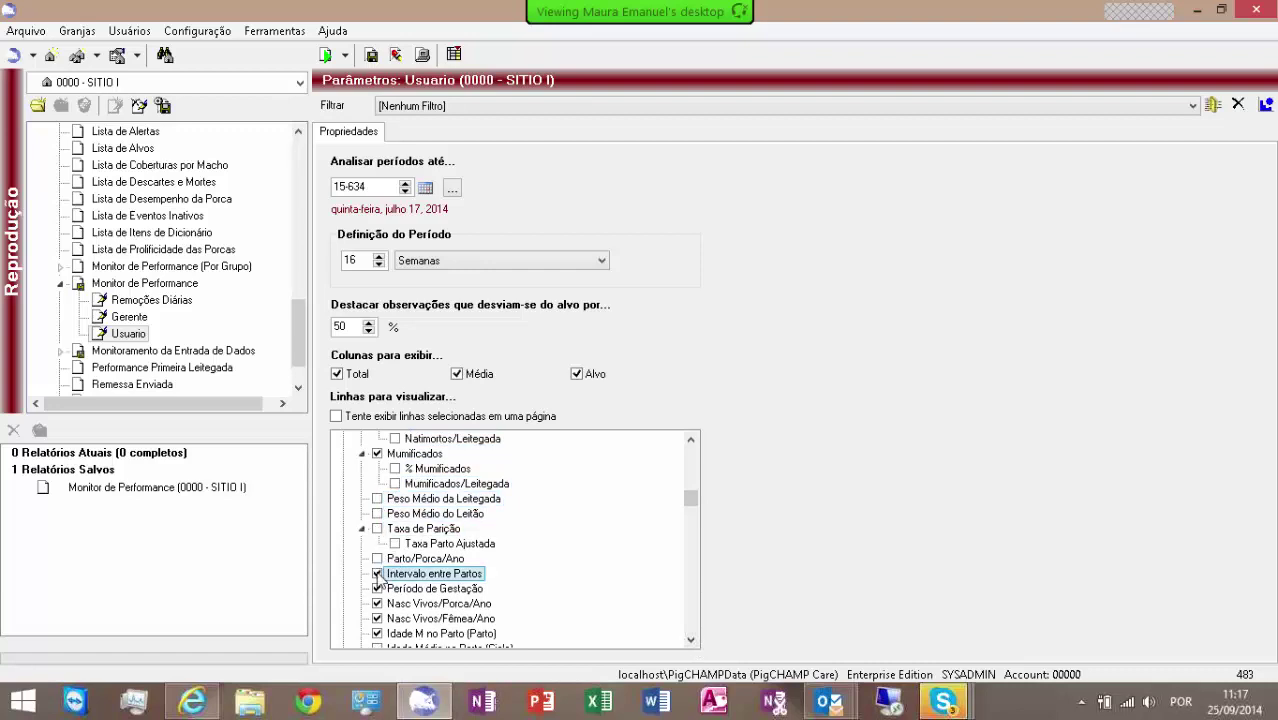
click(377, 588)
click(377, 603)
click(377, 618)
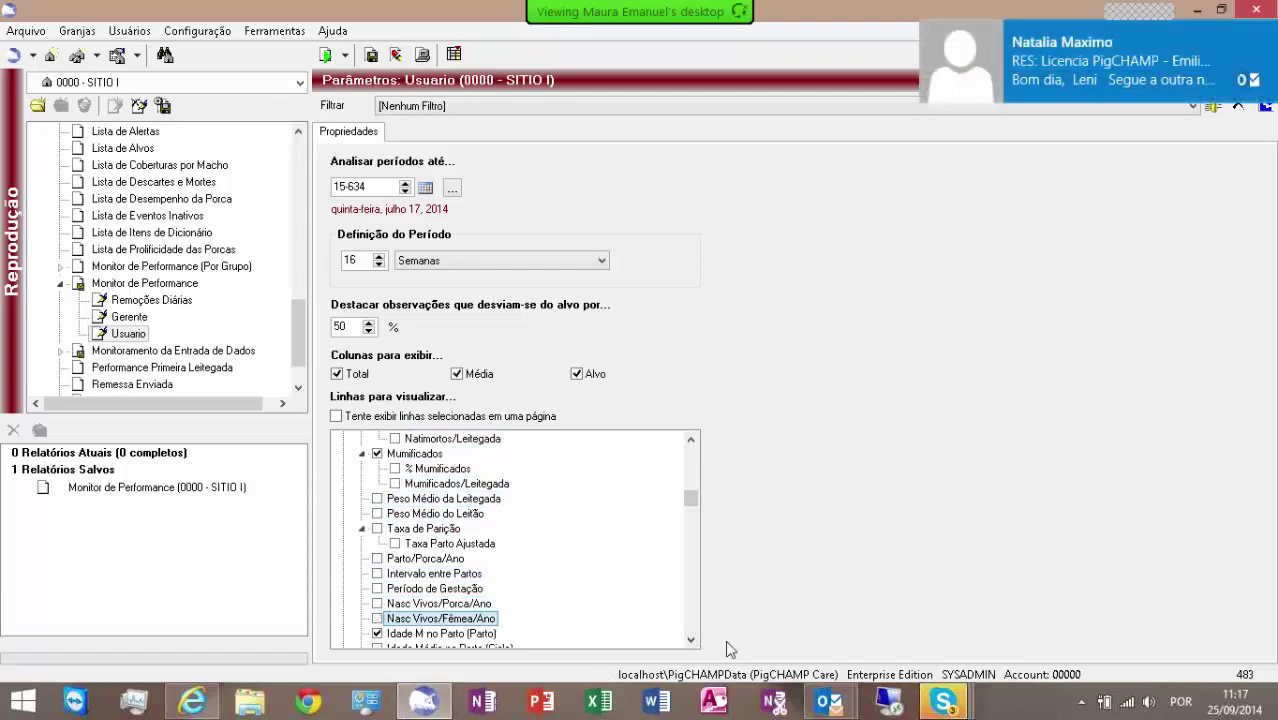
- Exclude Idade M no Parto (Parto) and the whole Mortes de Leitões group
click(690, 639)
click(690, 639)
click(690, 639)
click(690, 639)
click(690, 639)
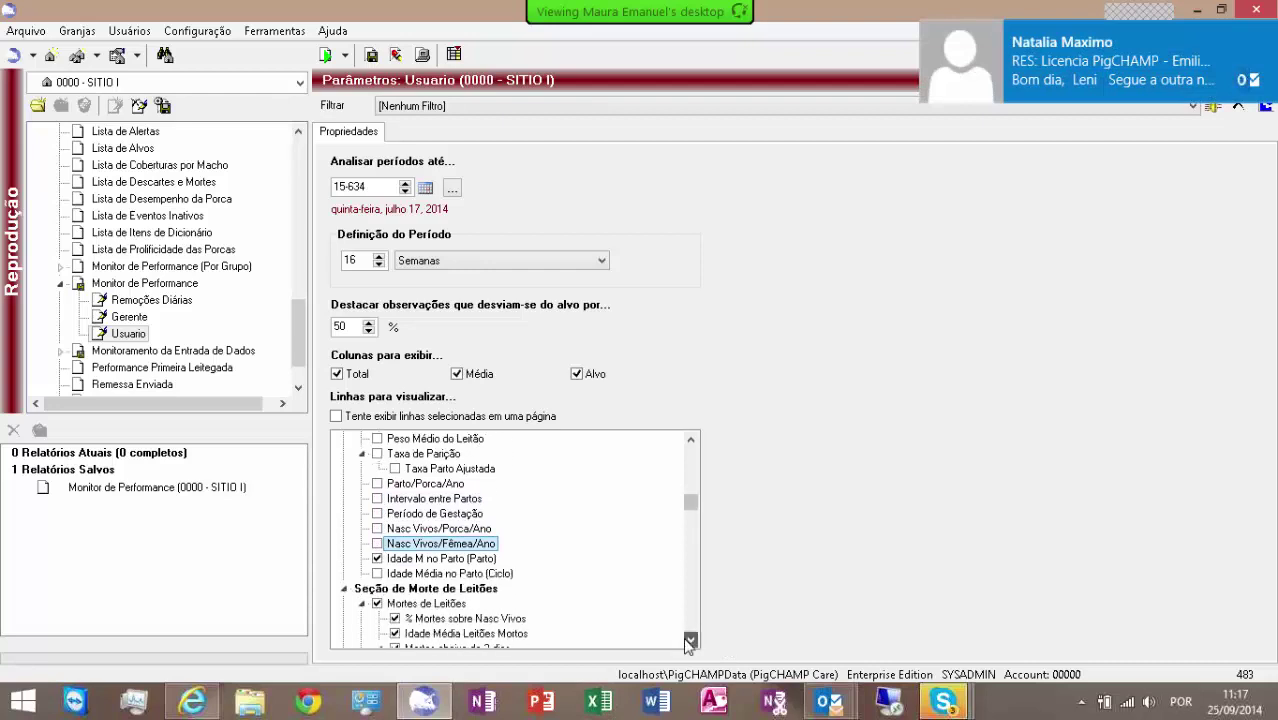
click(690, 639)
click(690, 639)
click(377, 528)
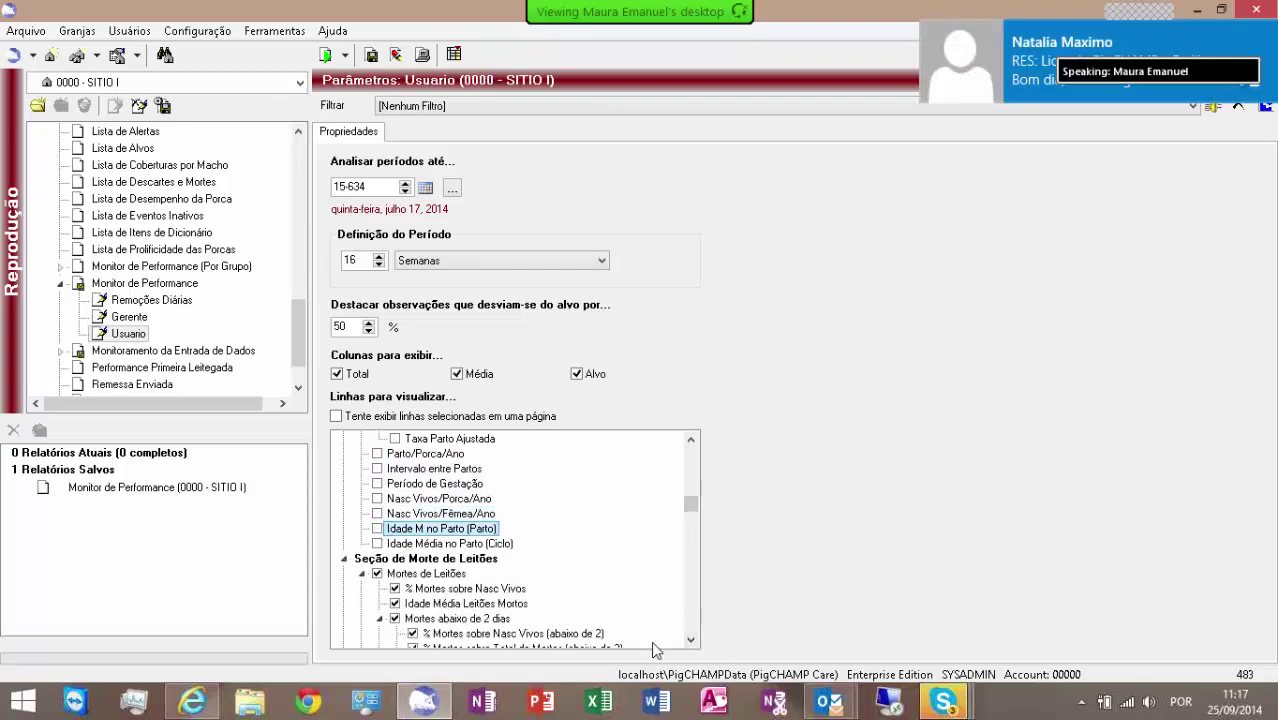
click(377, 573)
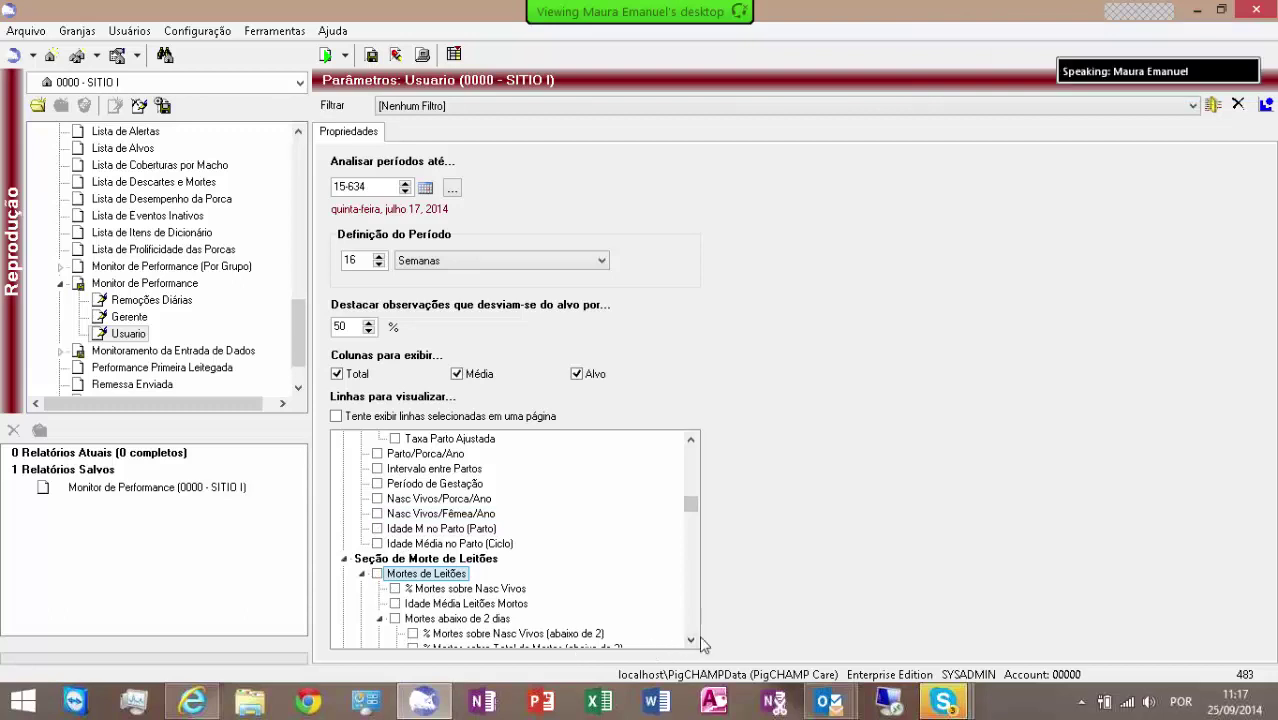
- Exclude Idade M Porcas (Parto), plus Mães de Leite Desmamadas and Porcas Desmama 0 under Porcas Desm Completa
drag(692, 640, 692, 640)
click(377, 469)
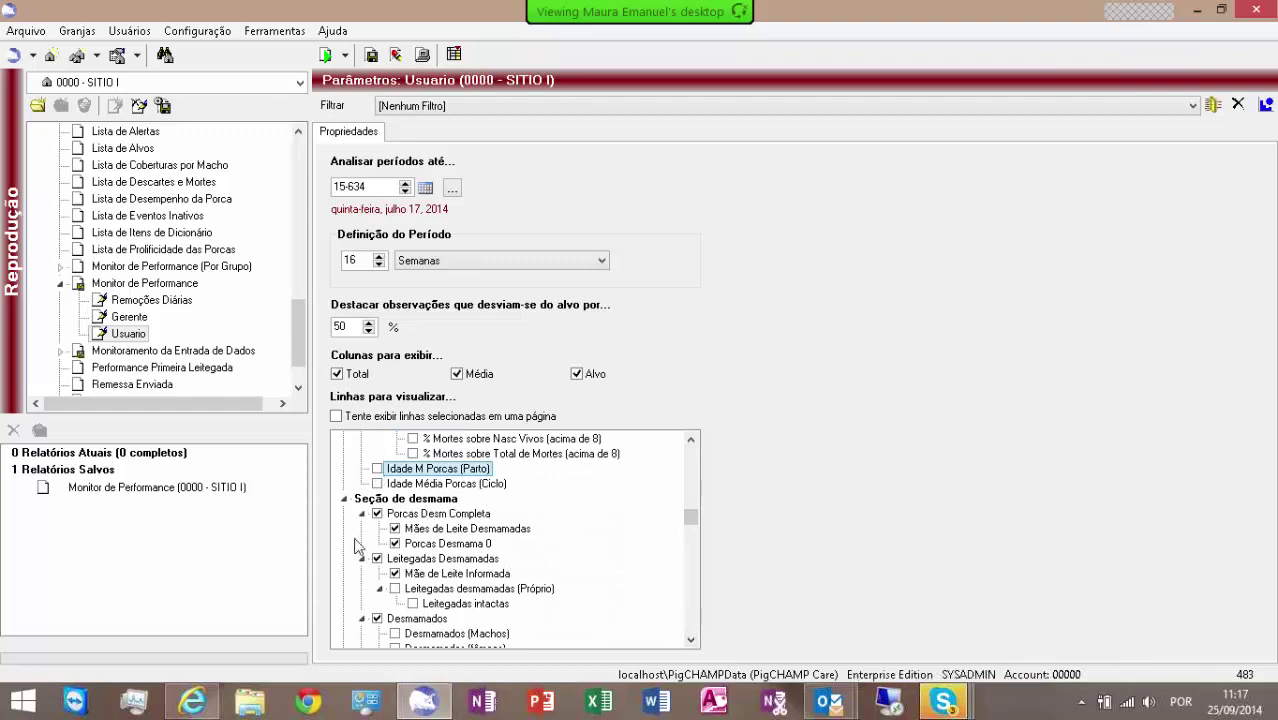
click(395, 528)
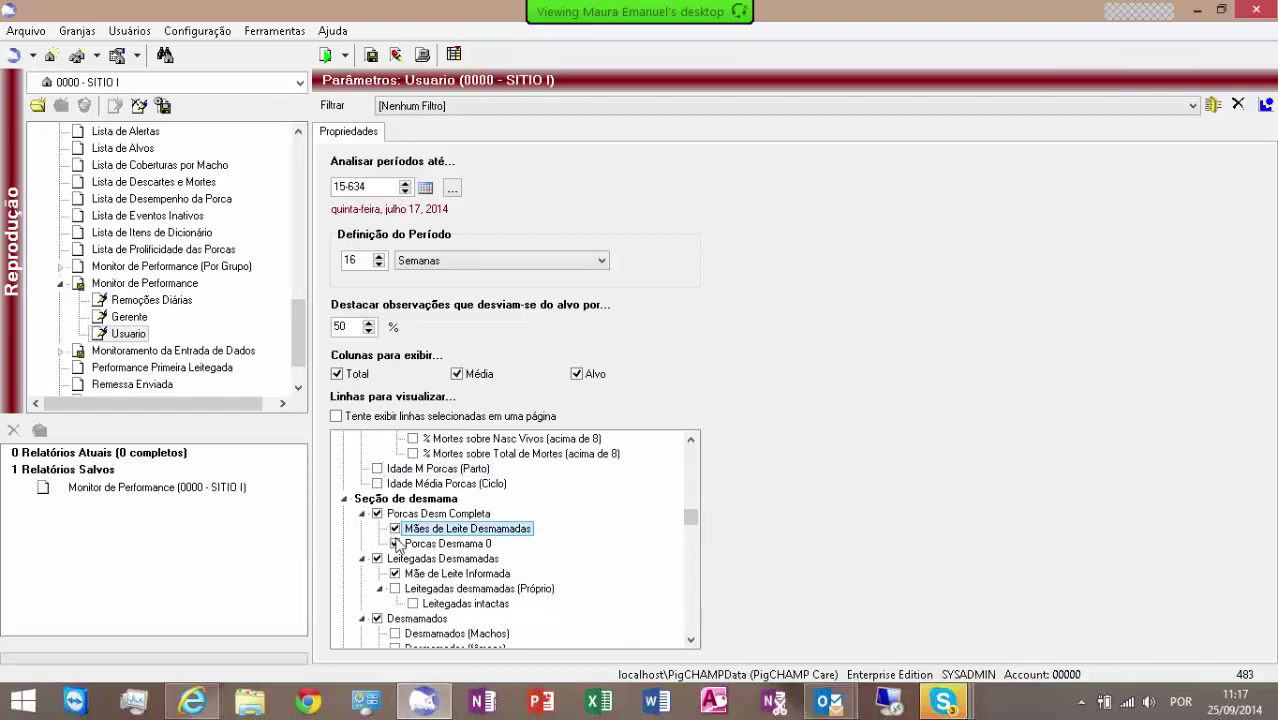
click(420, 543)
- Save the Usuario report settings
drag(694, 522, 694, 445)
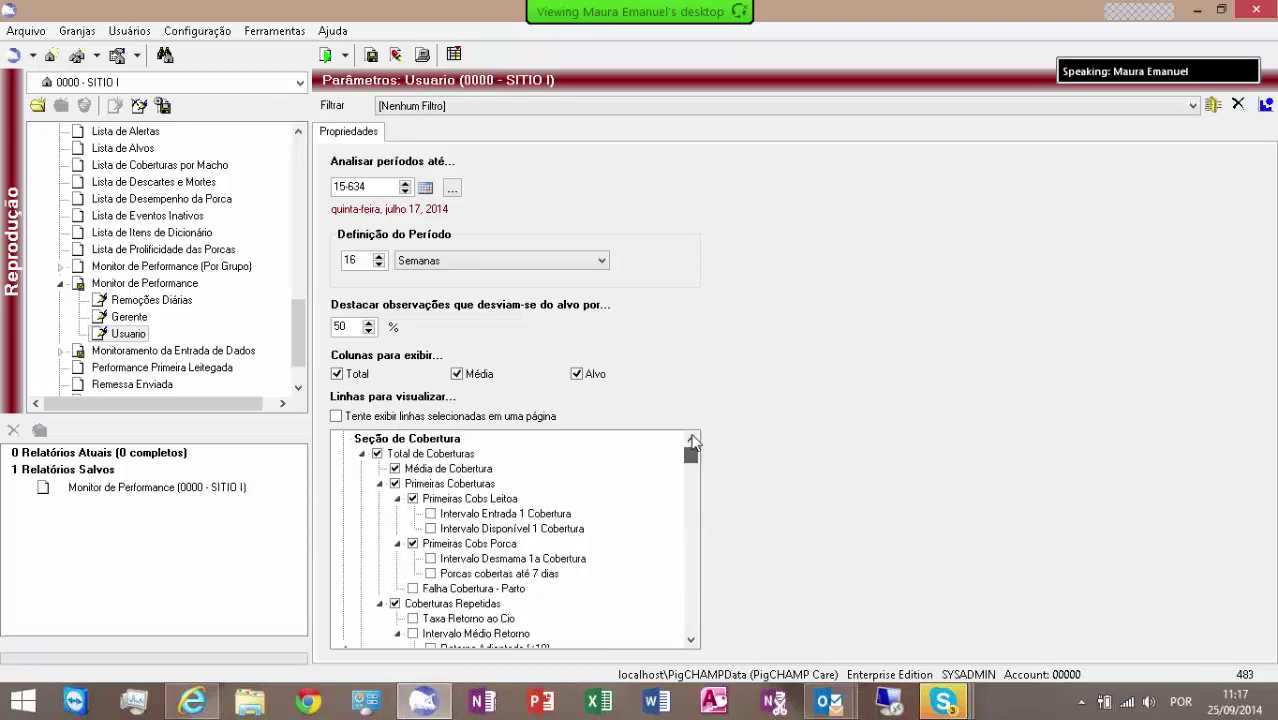
click(371, 56)
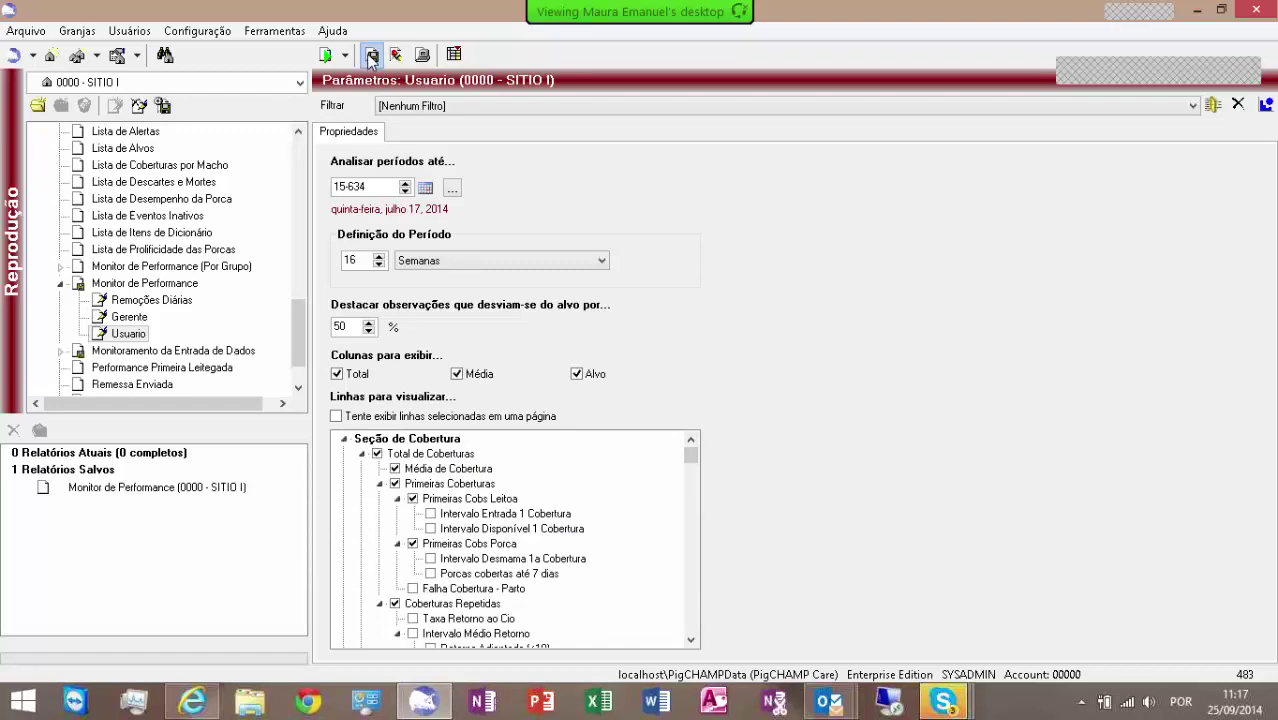
click(564, 377)
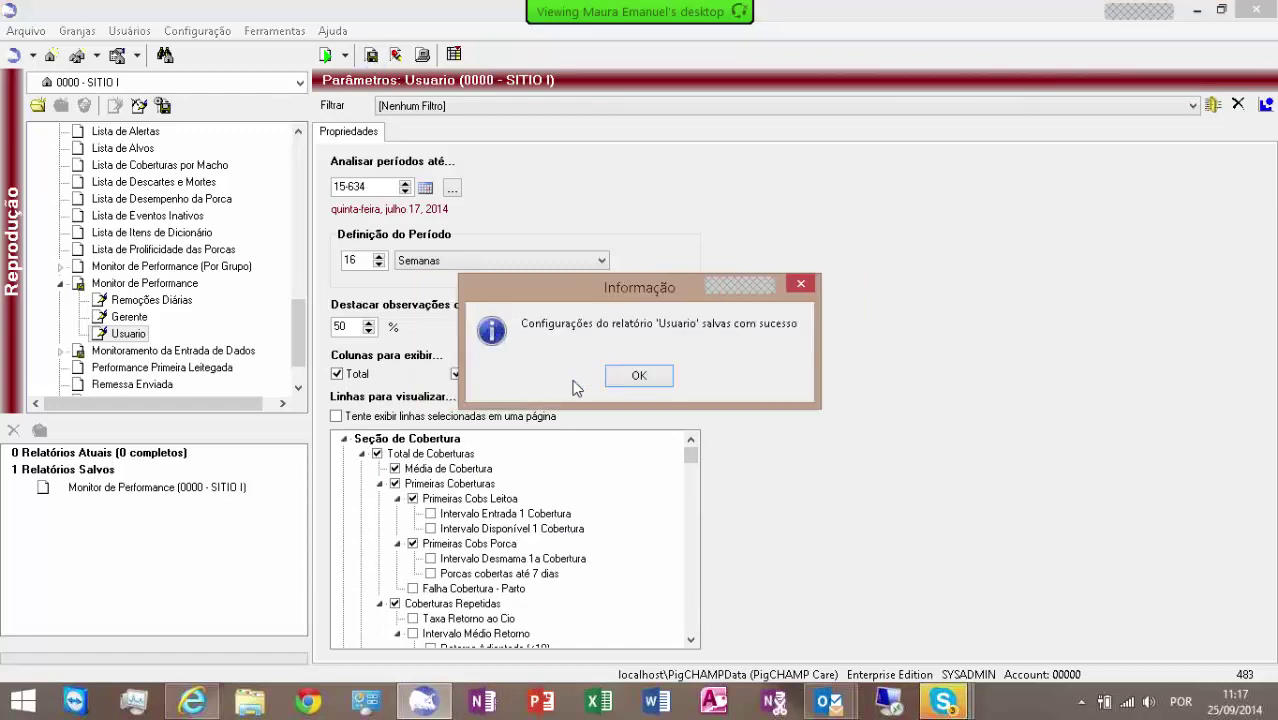
click(632, 390)
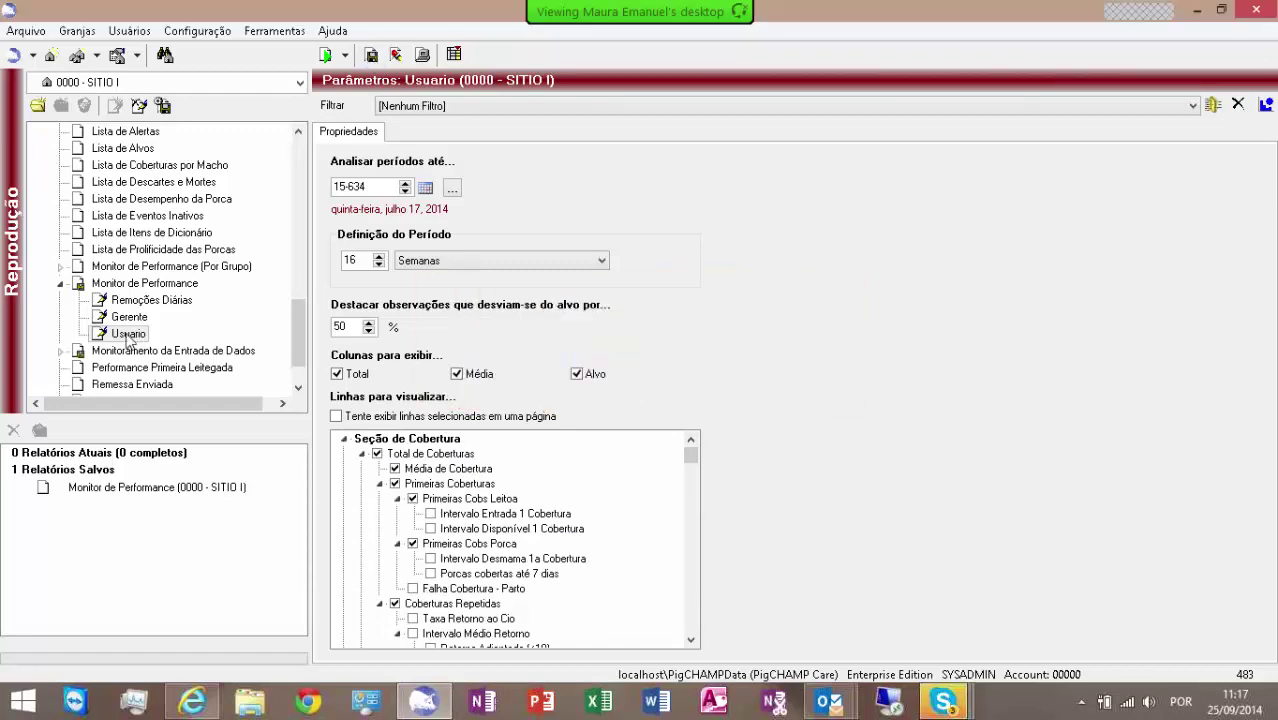
- In the Gerente report, set the end of the analysed periods to 15-617
click(131, 318)
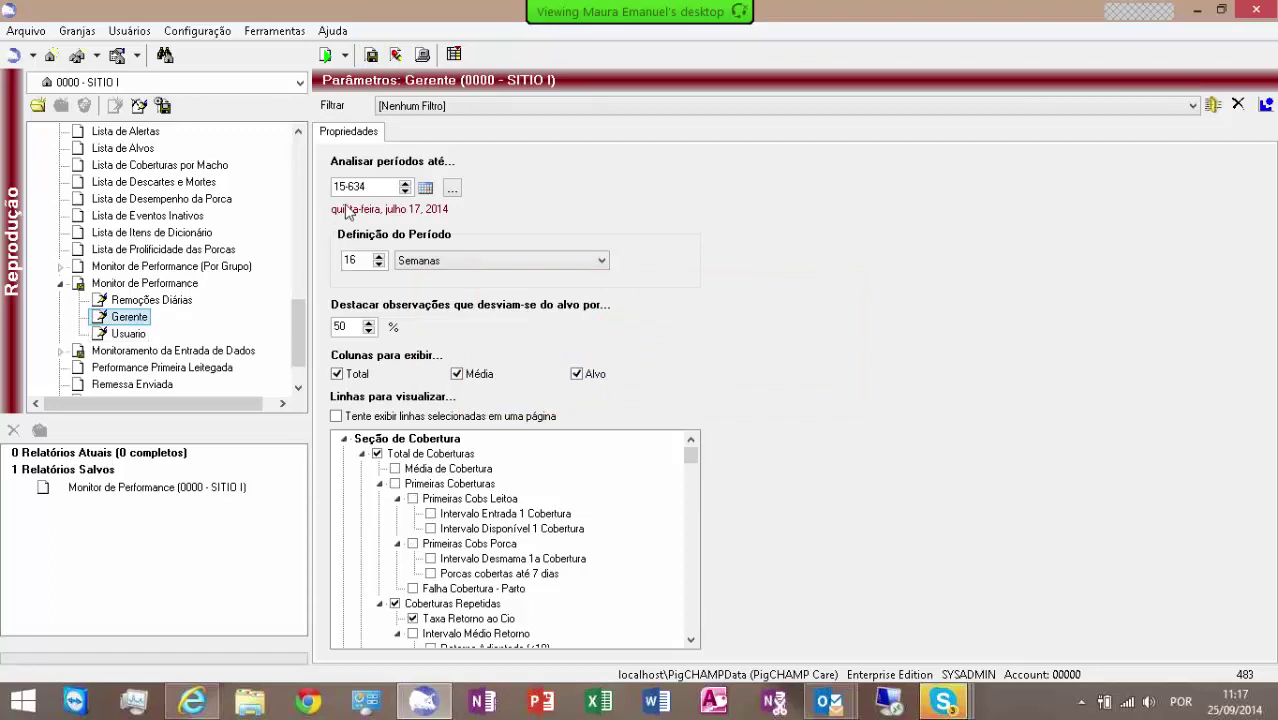
text(61)
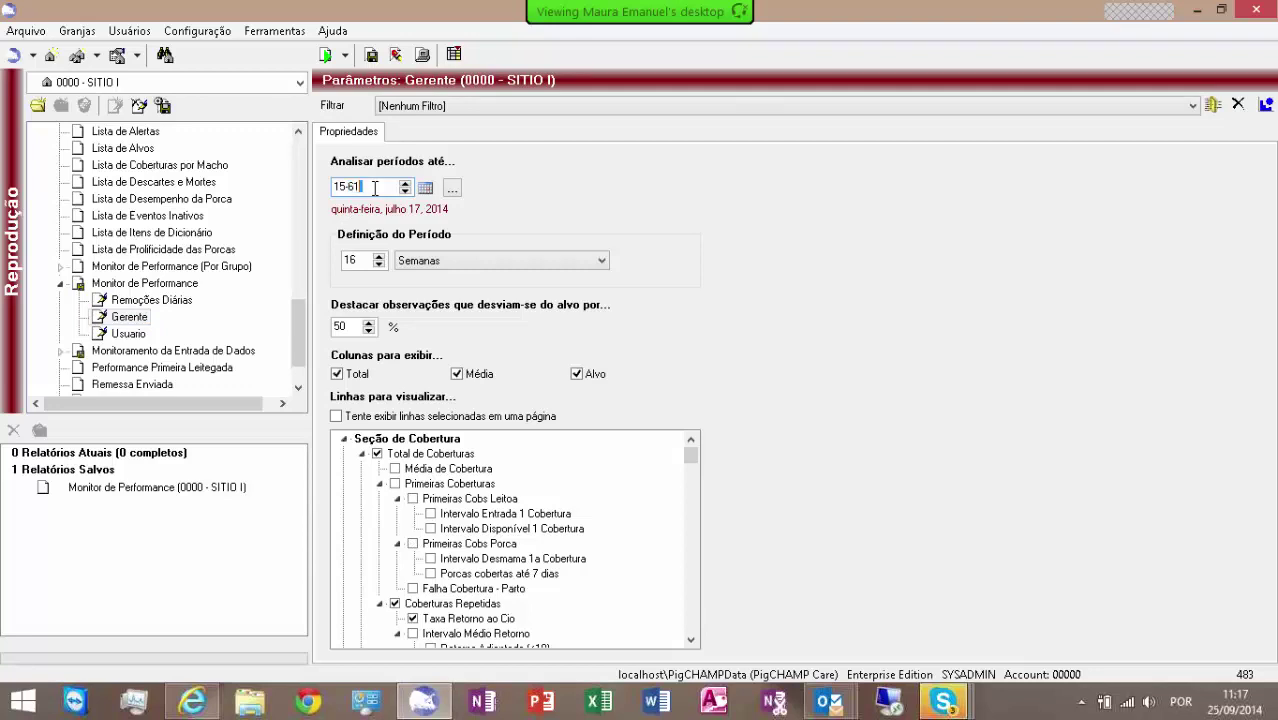
text(7)
key(Tab)
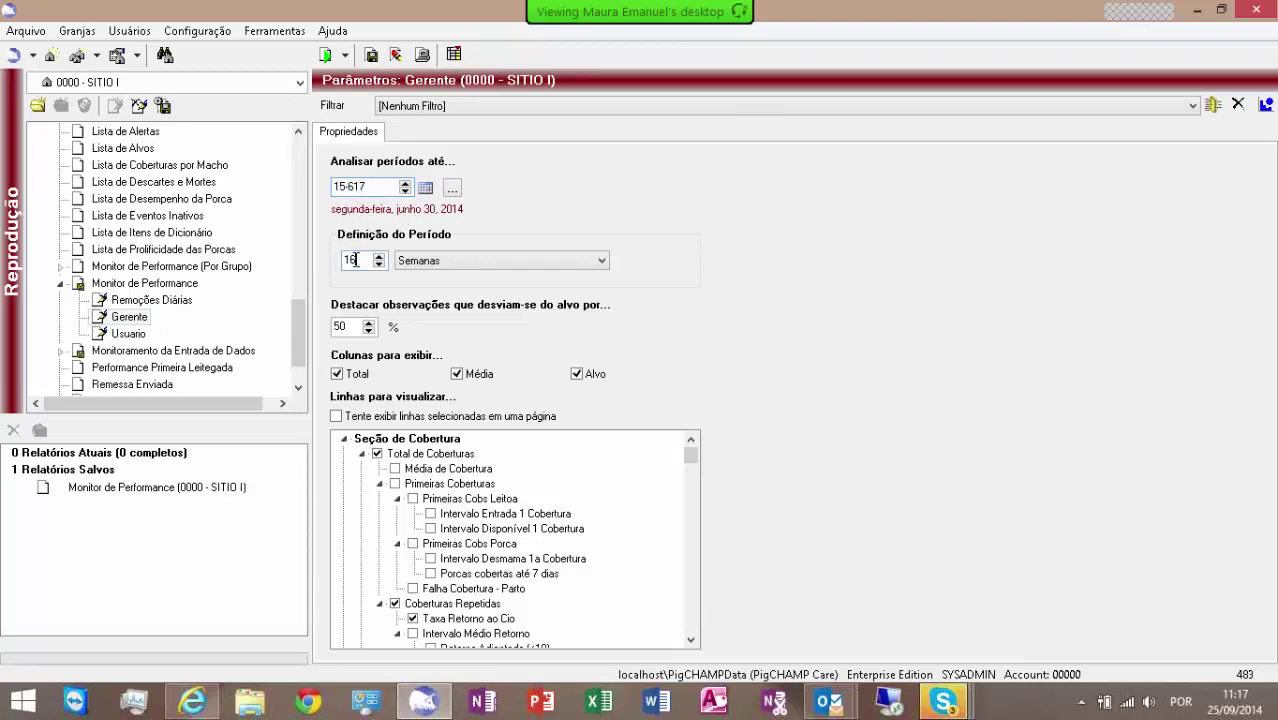
- Define the Gerente report's period as 1 Mensal and run the report
text(1)
click(601, 262)
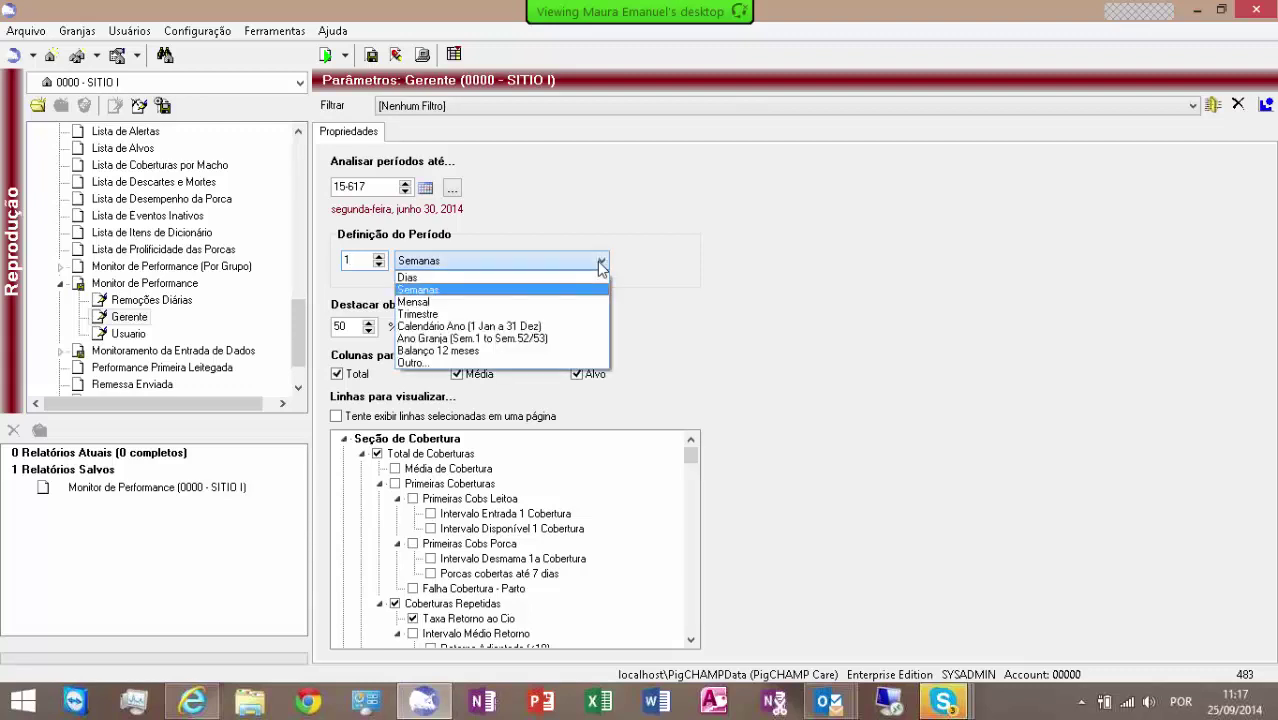
click(505, 305)
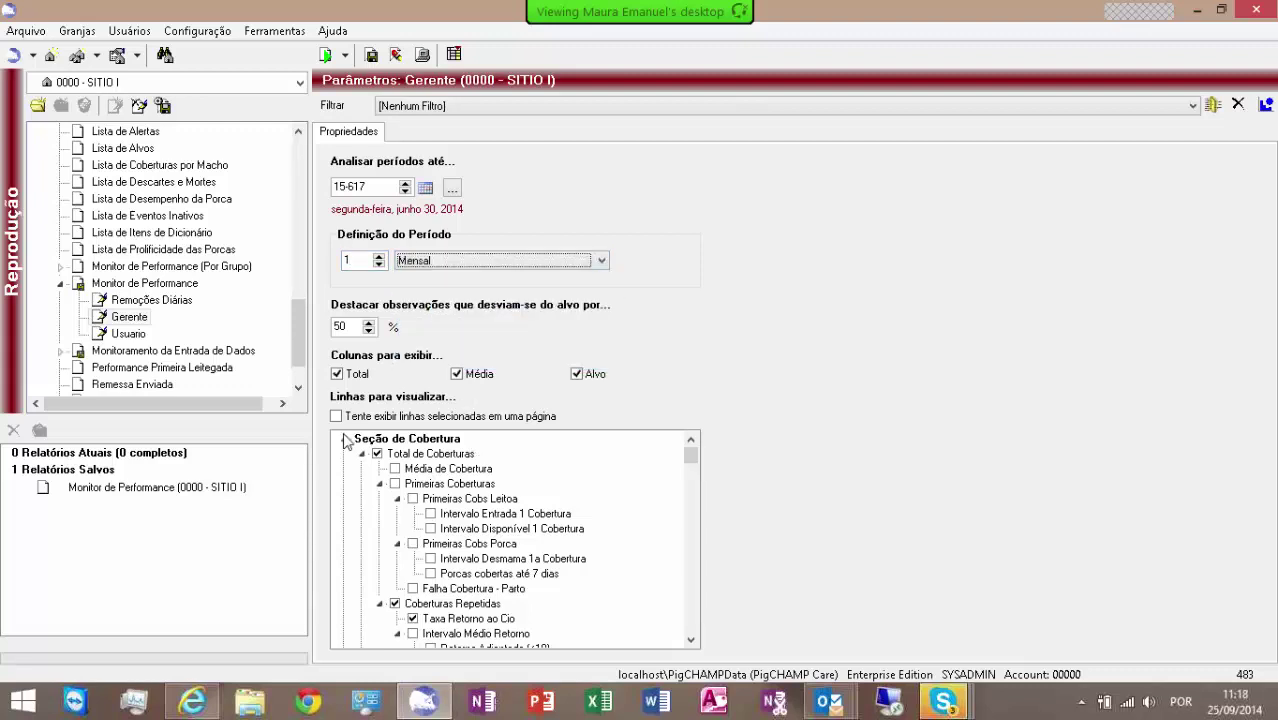
click(322, 57)
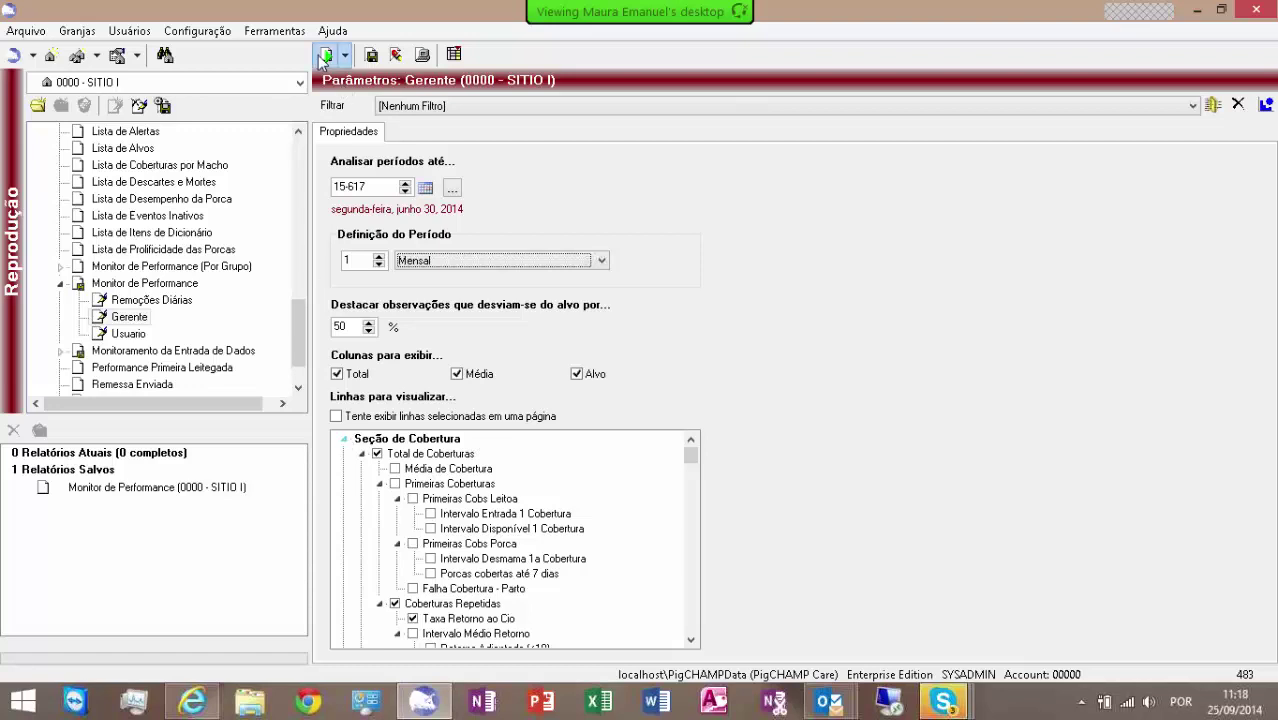
- In the Usuario report, set the end of the analysed periods to 15-617
click(128, 336)
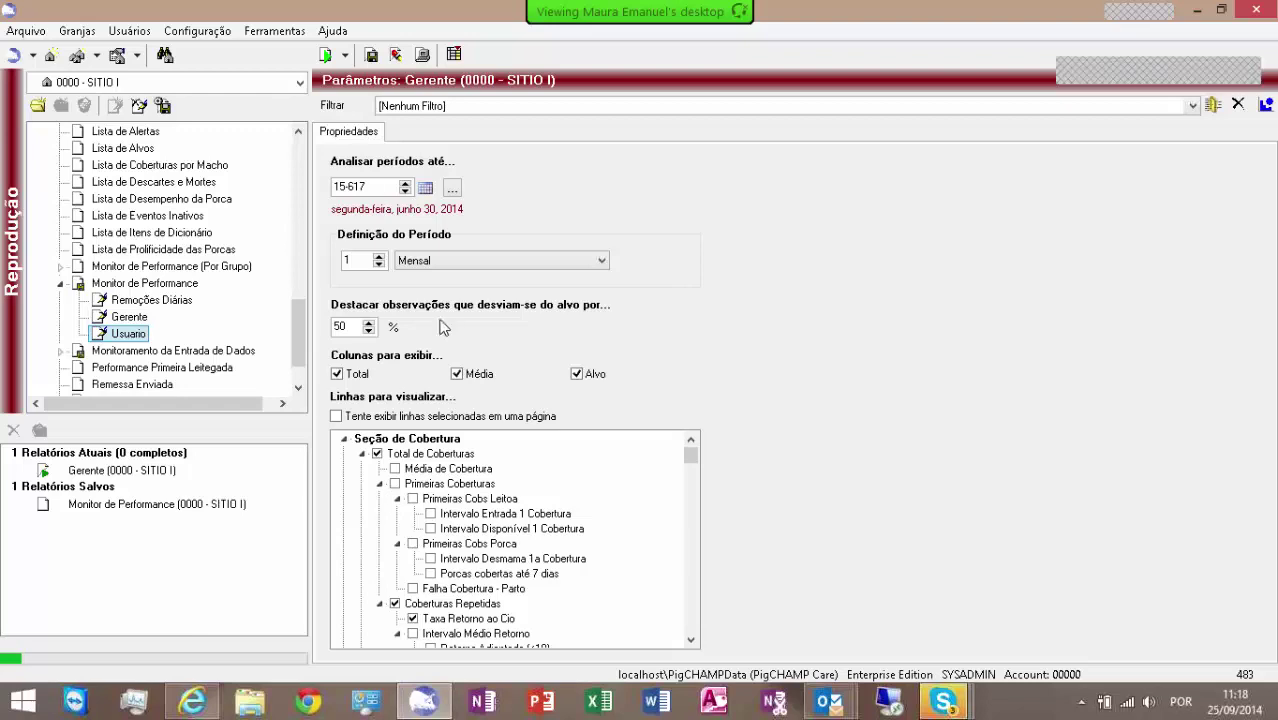
click(381, 187)
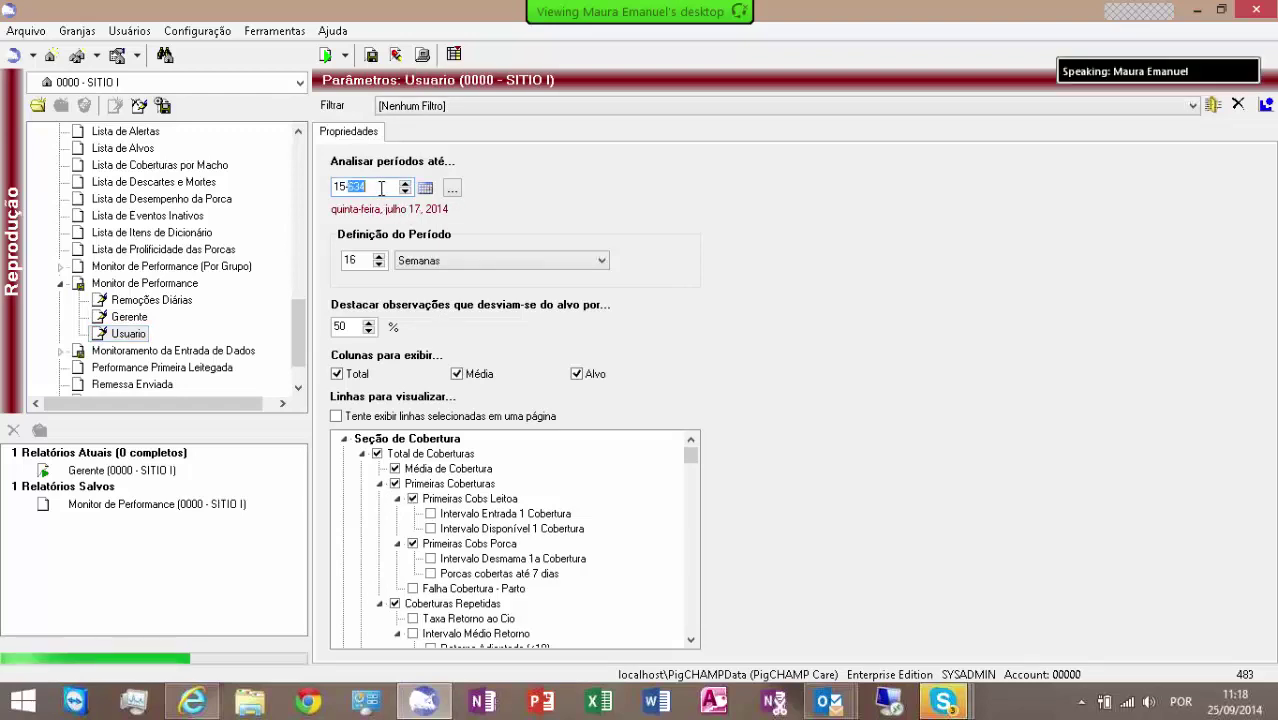
key(BackSpace)
key(BackSpace)
text(17)
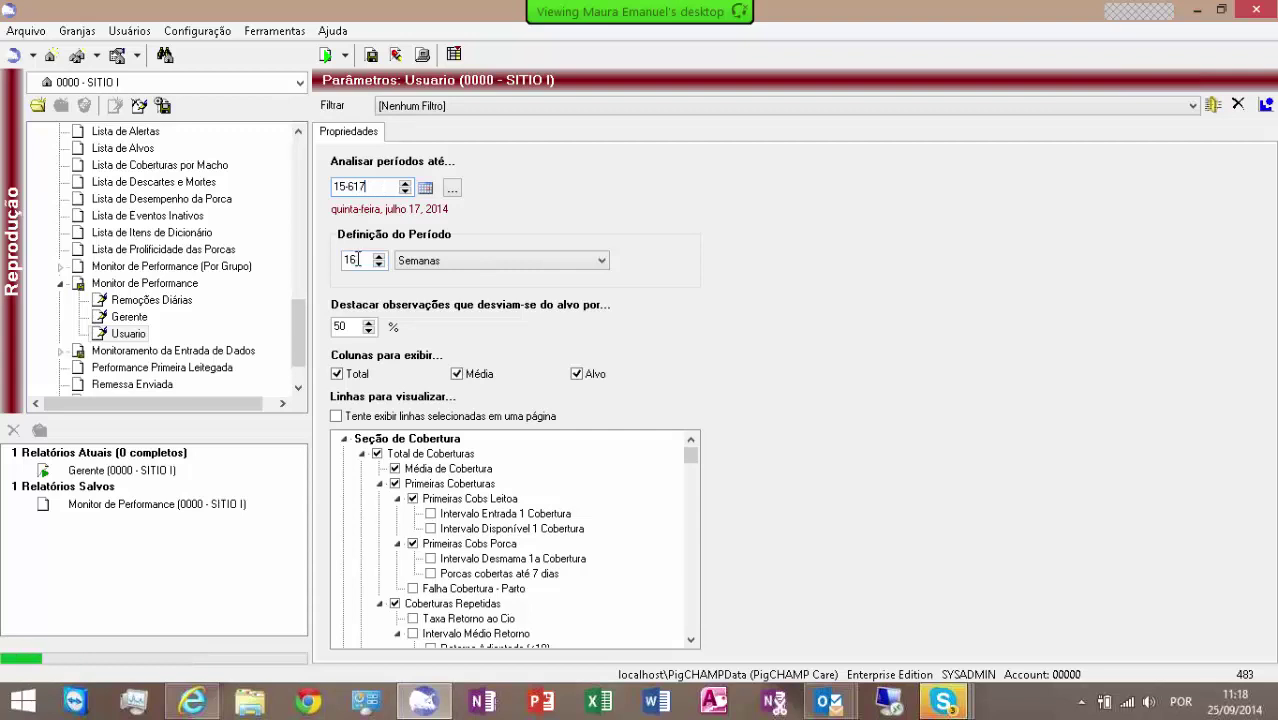
- Set the Usuario report's analysed periods to end at 15-613, define the period as 1 Semanas, and run the report
drag(359, 260, 330, 262)
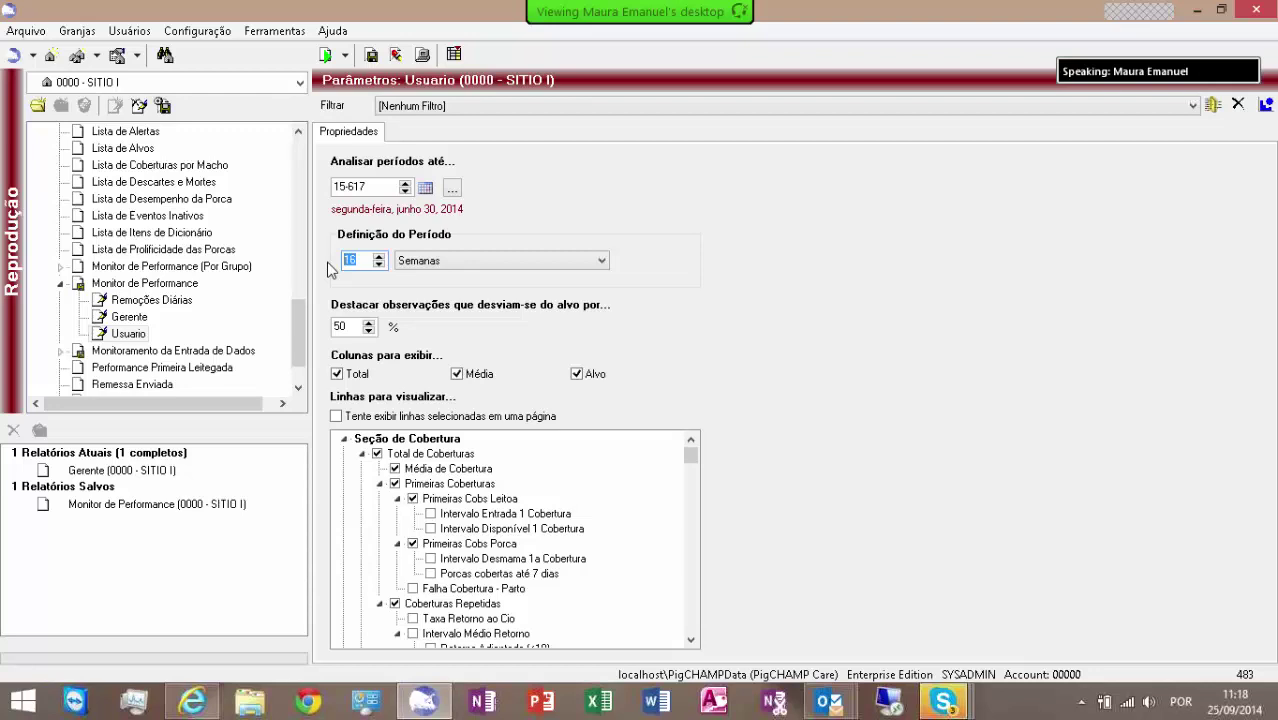
double_click(378, 188)
text(613)
click(380, 256)
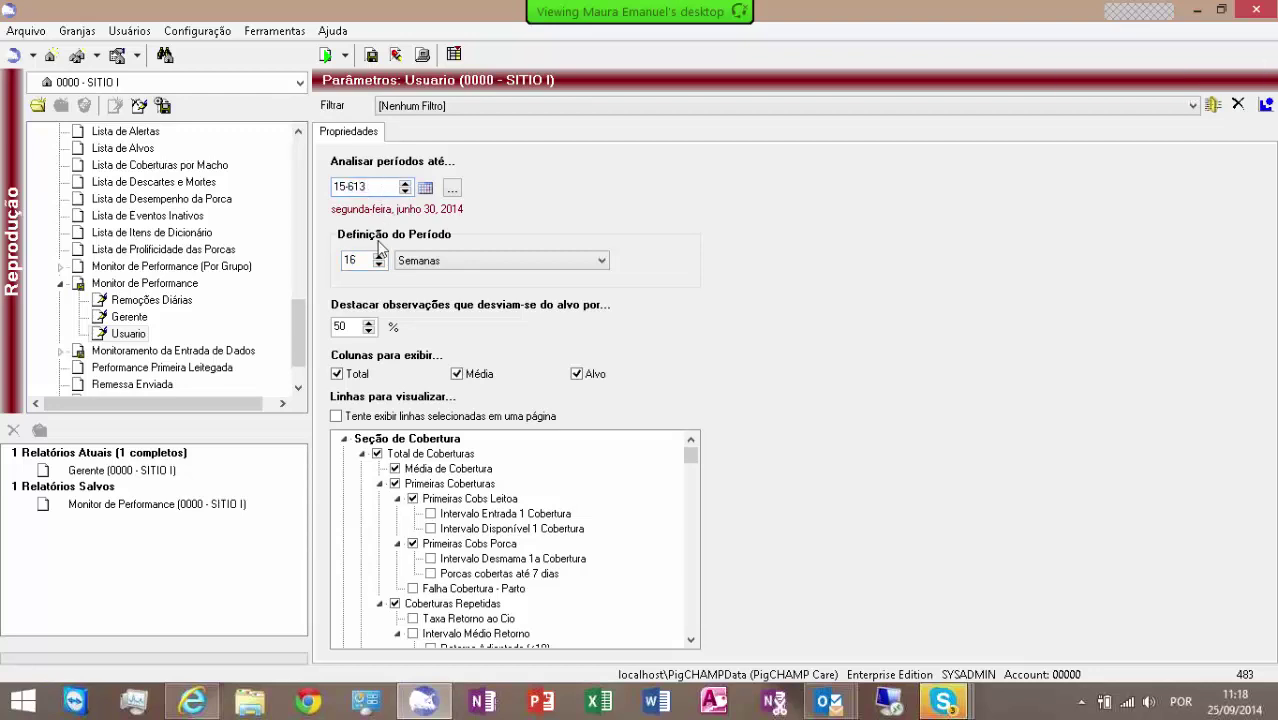
text(1)
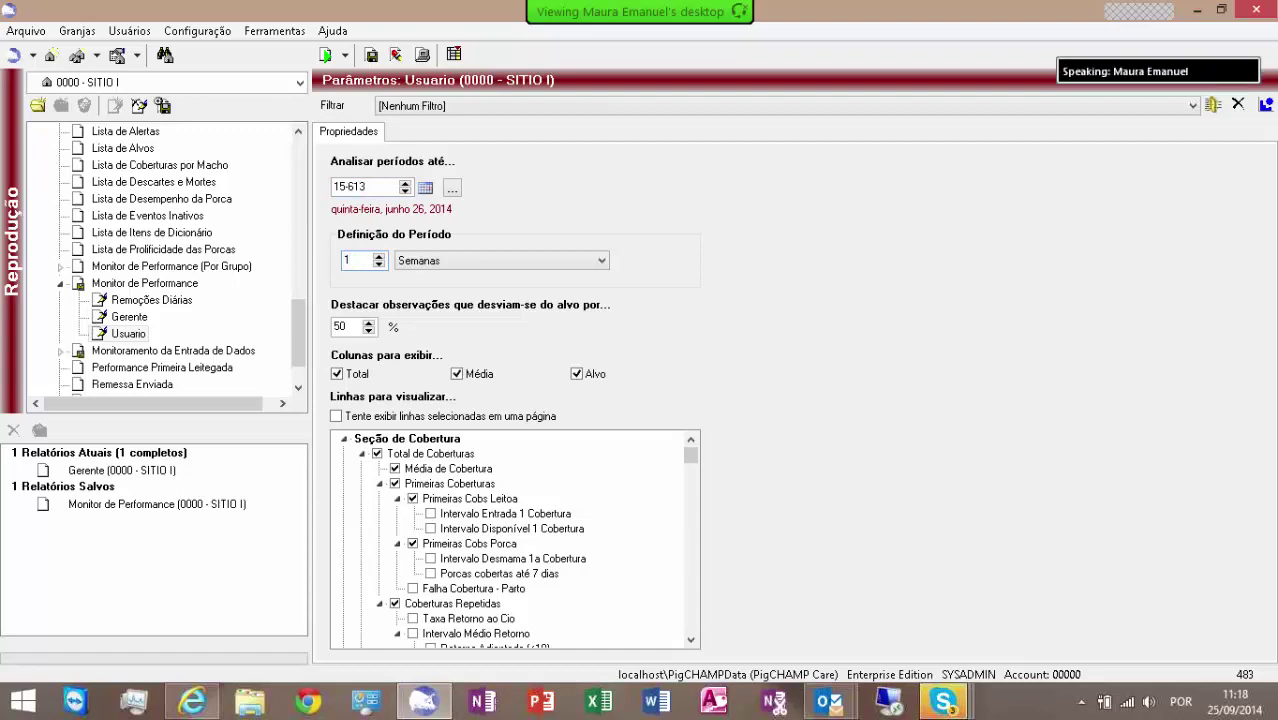
click(327, 56)
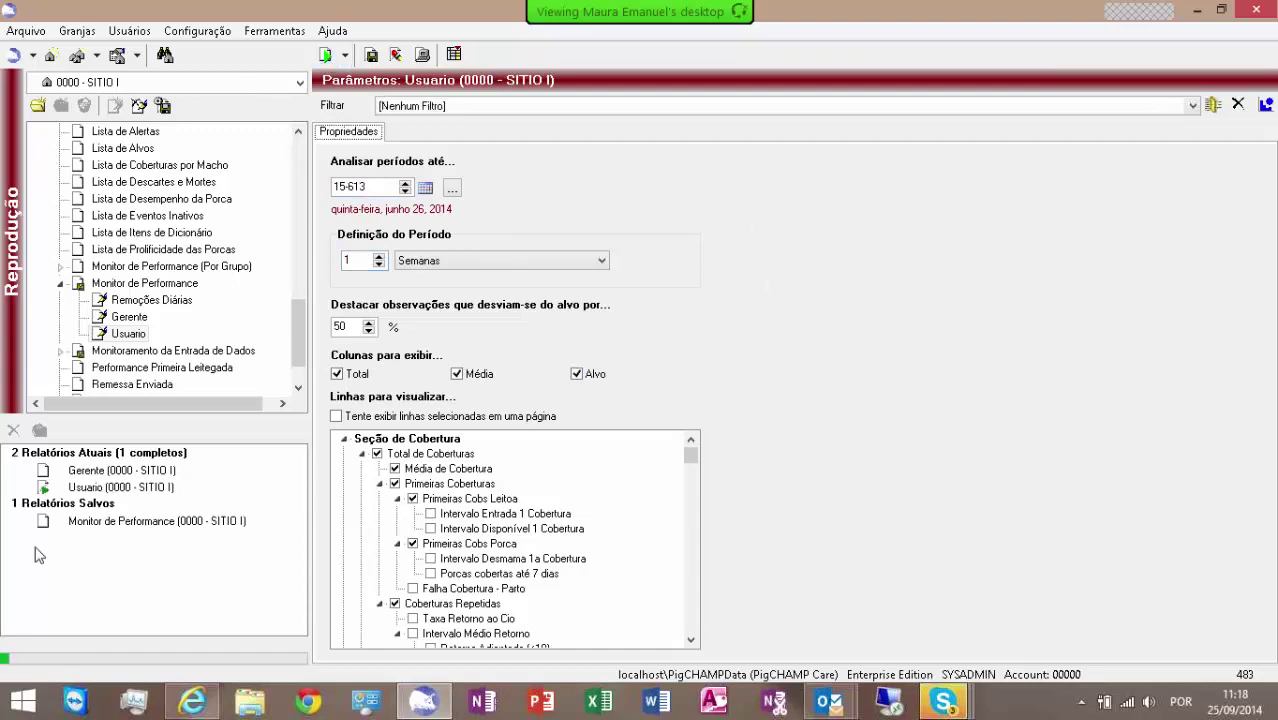
- Open the completed Gerente report, enlarge it, and review all its pages from Cobertura to Desmama
double_click(105, 472)
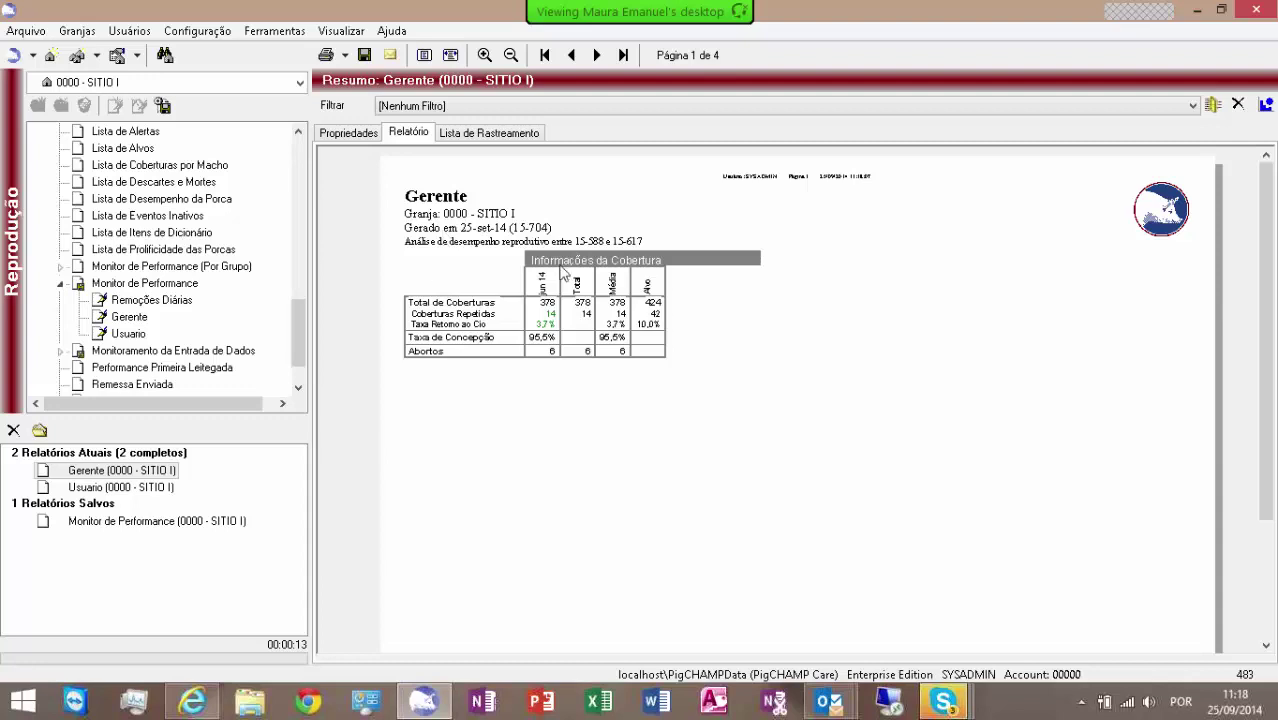
click(484, 55)
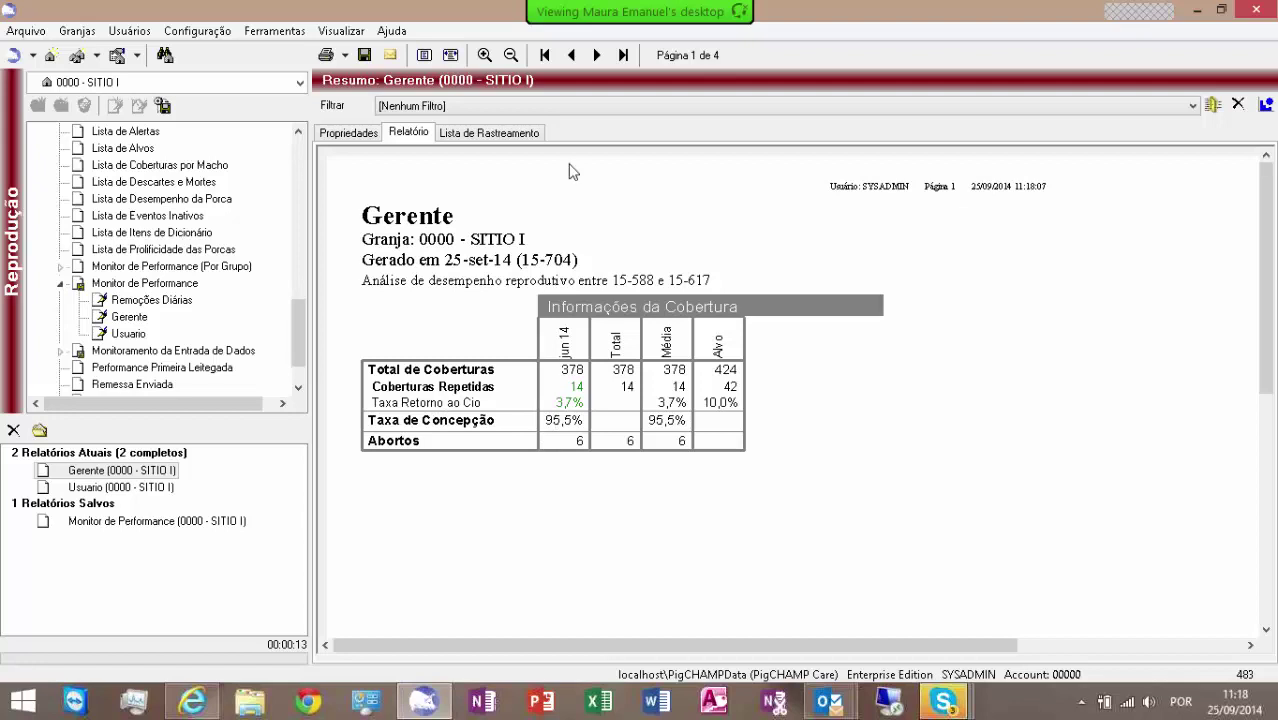
click(597, 55)
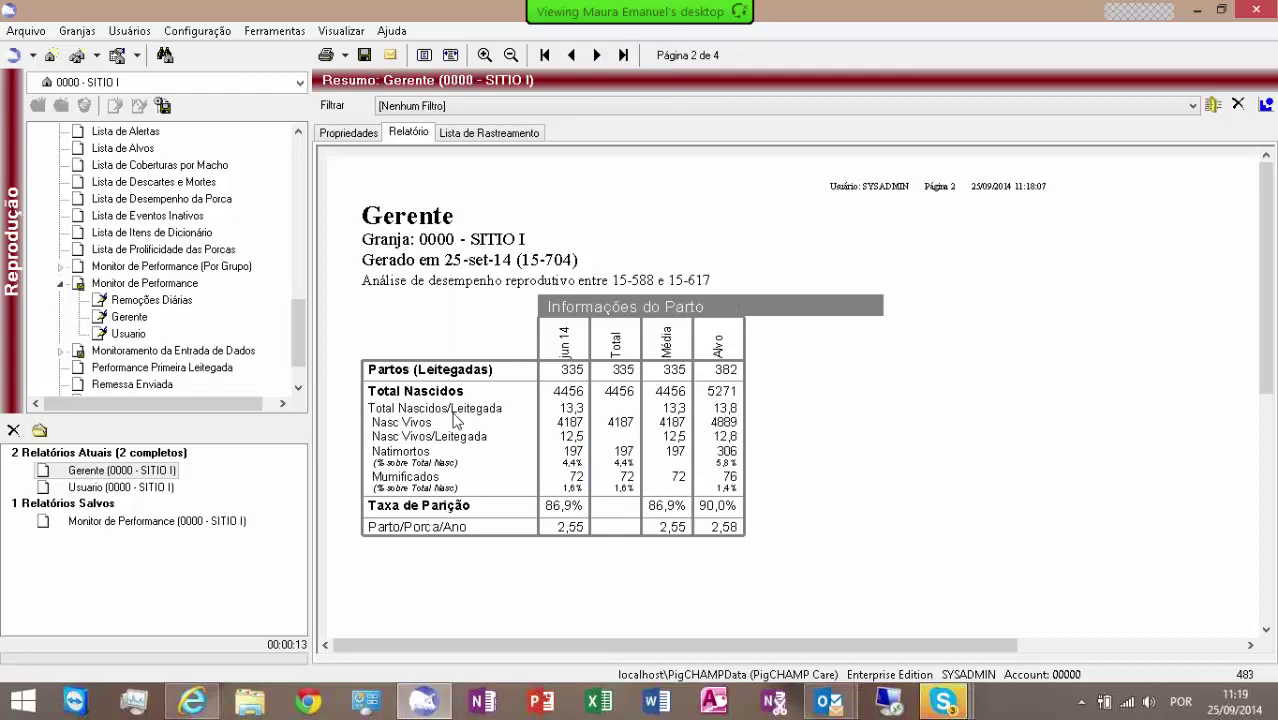
click(597, 55)
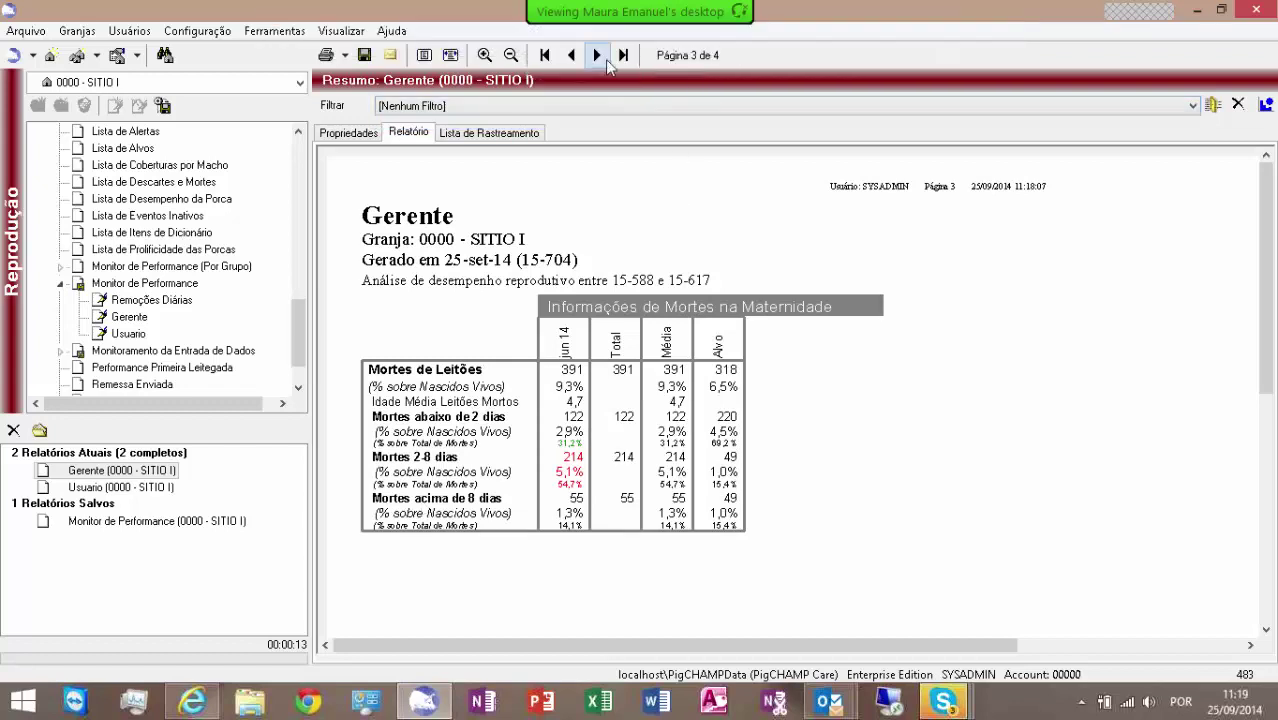
click(597, 56)
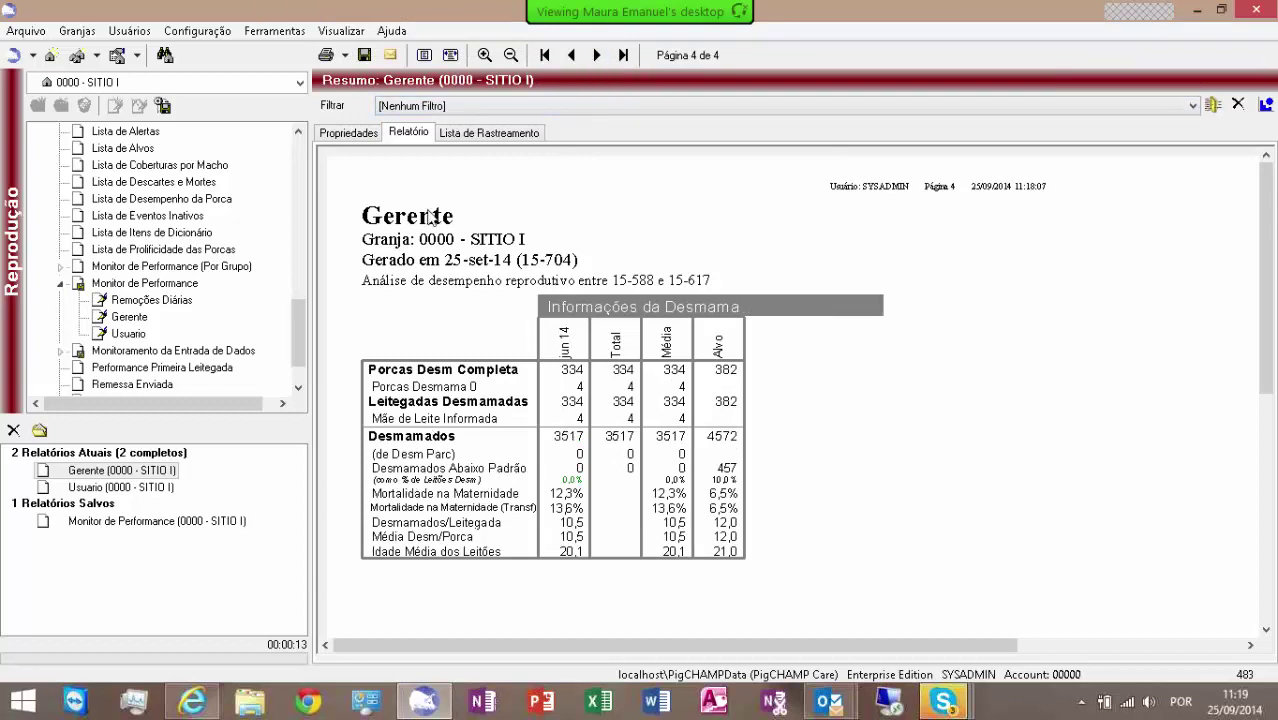
- Enable Tente exibir linhas selecionadas em uma página for the Gerente result and review the condensed report
click(349, 134)
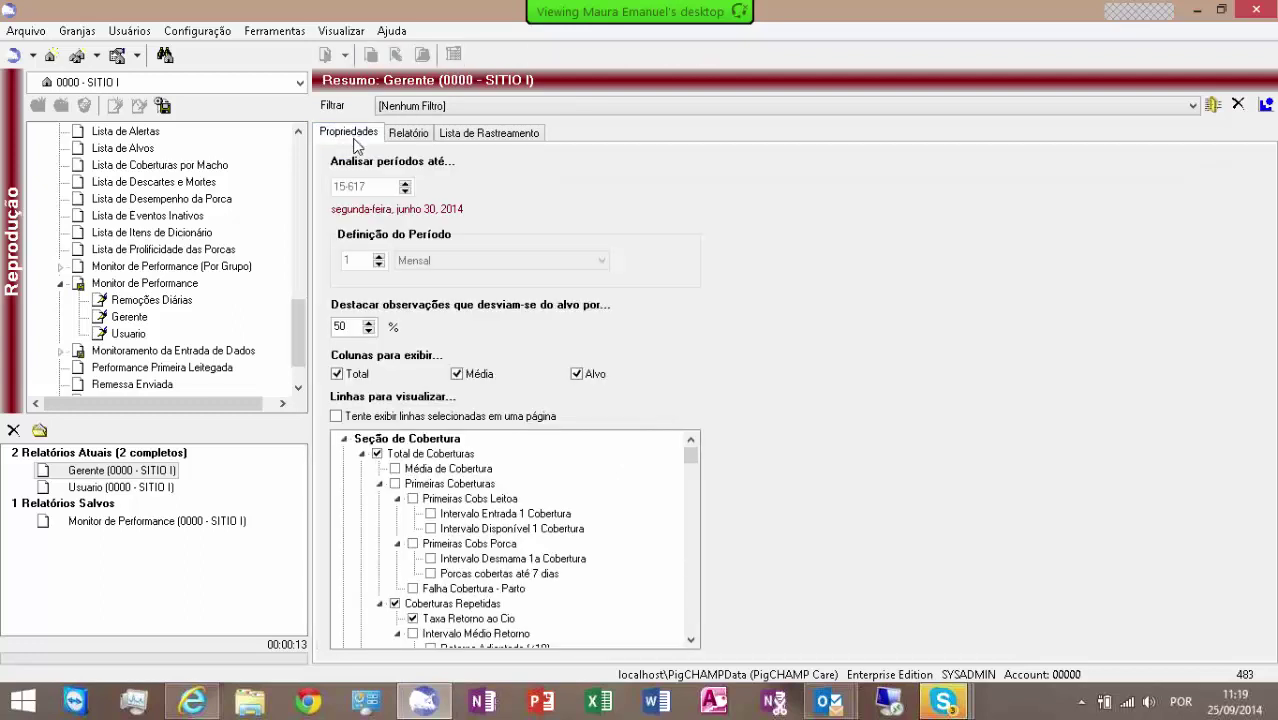
click(337, 416)
click(409, 134)
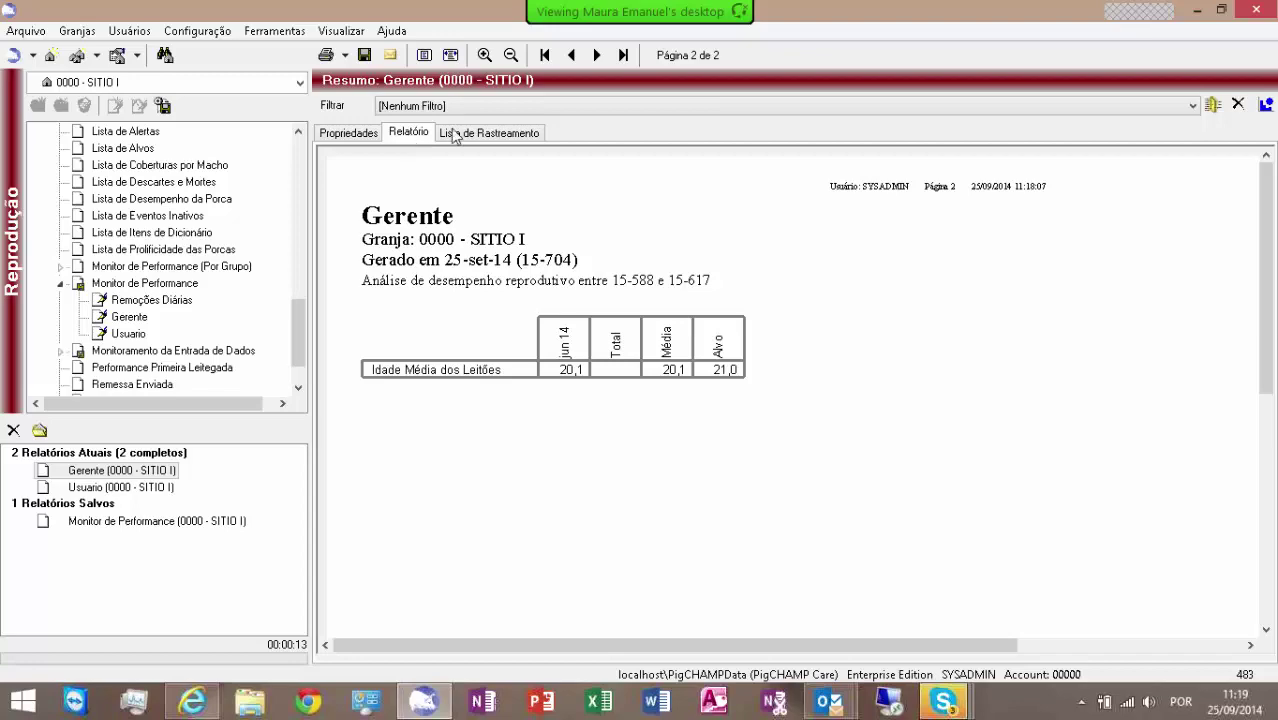
click(544, 55)
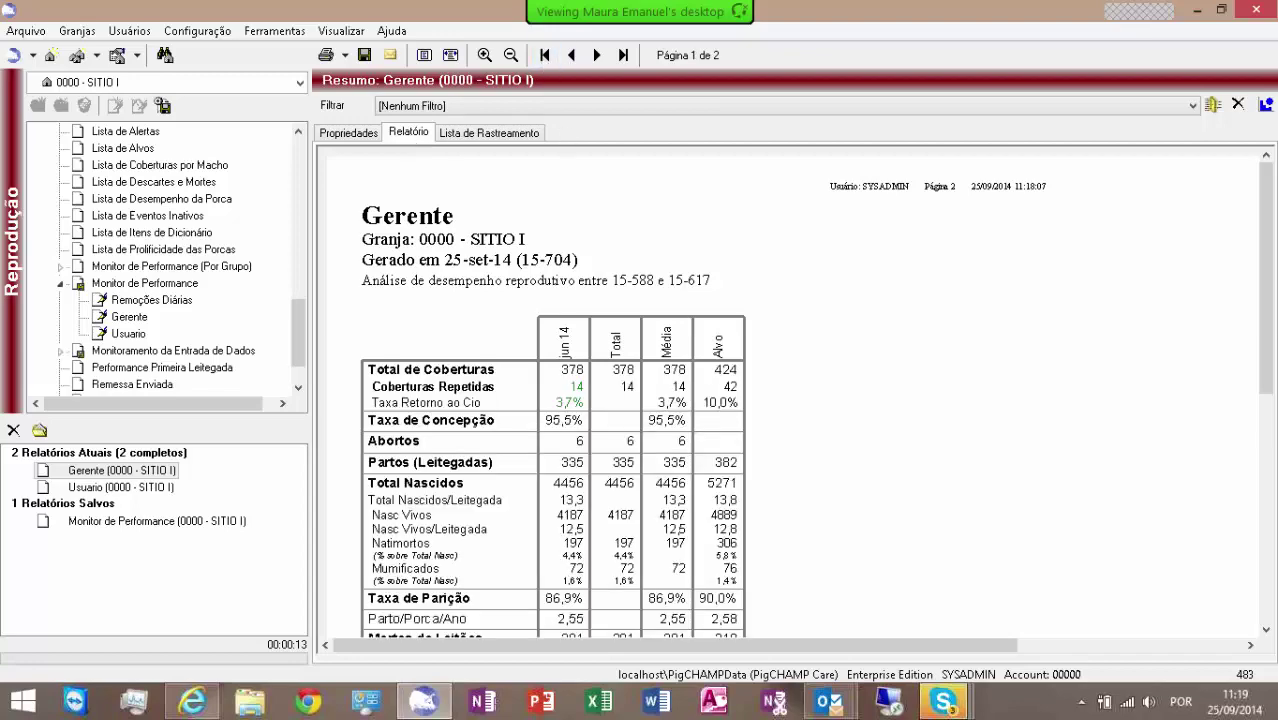
mouse_move(1265, 352)
mouse_down()
mouse_move(1275, 549)
mouse_move(1270, 373)
mouse_up()
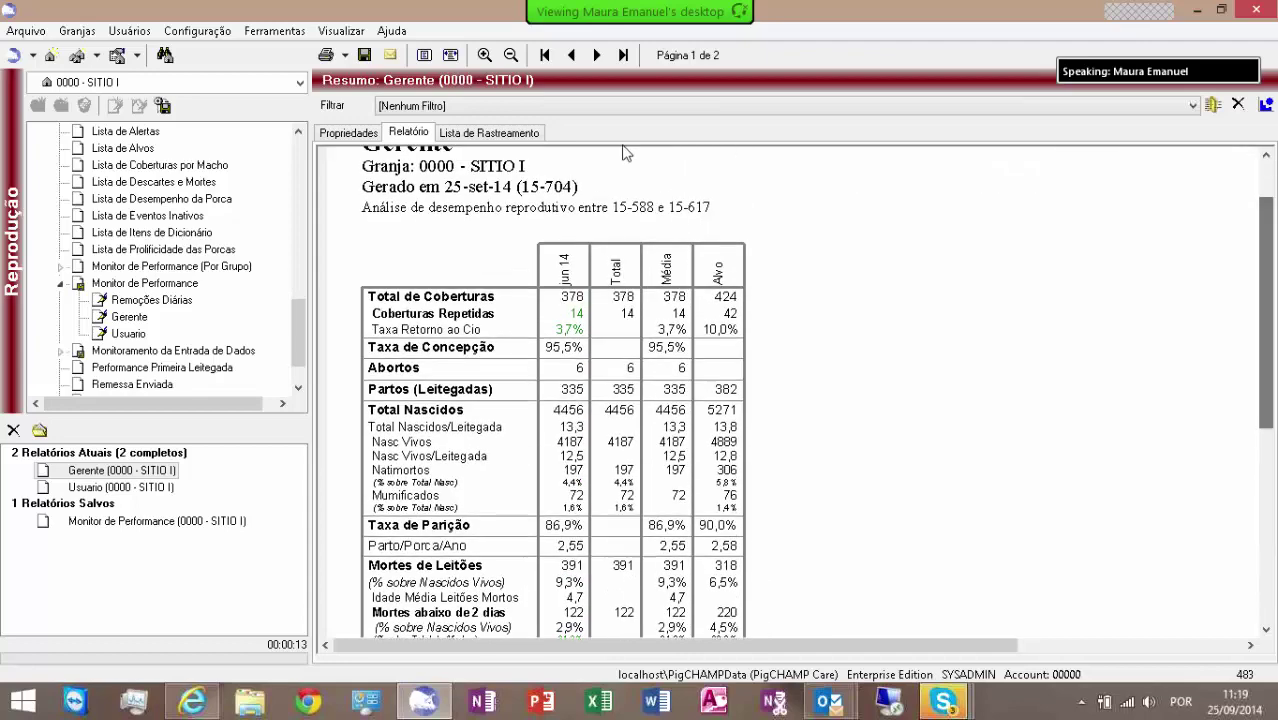
click(597, 55)
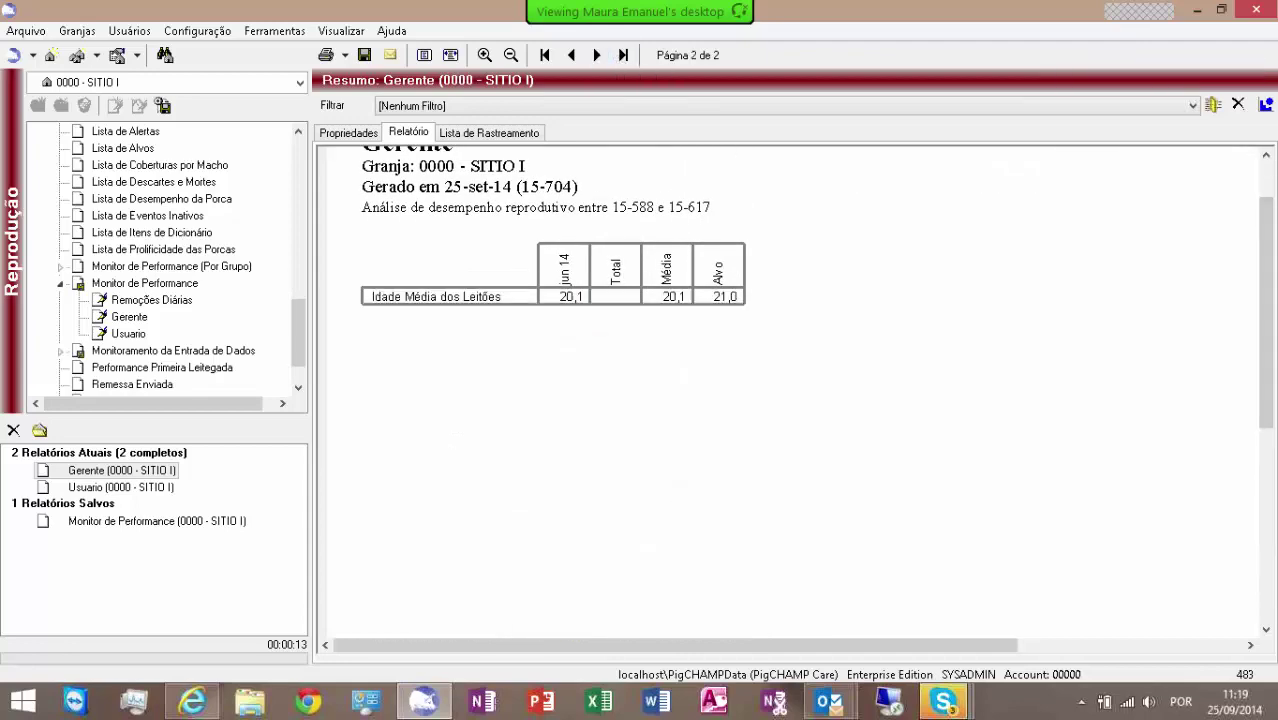
scroll(477, 252, up, 1)
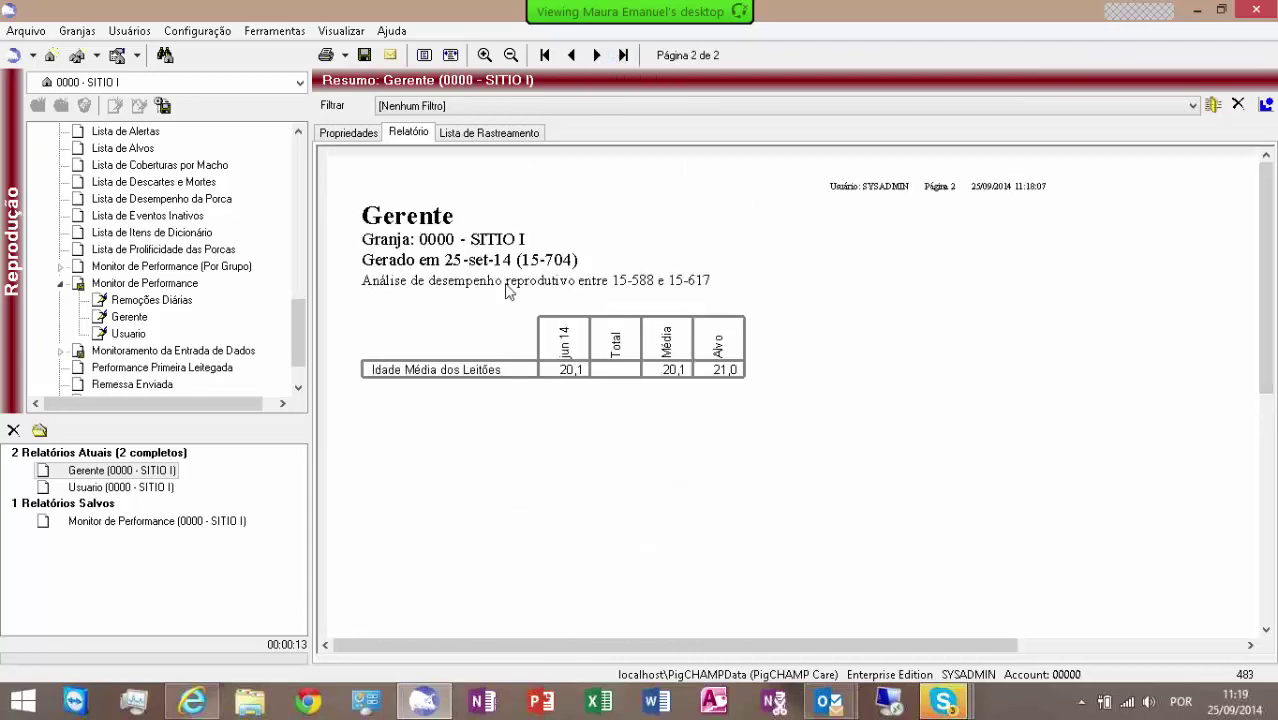
click(572, 55)
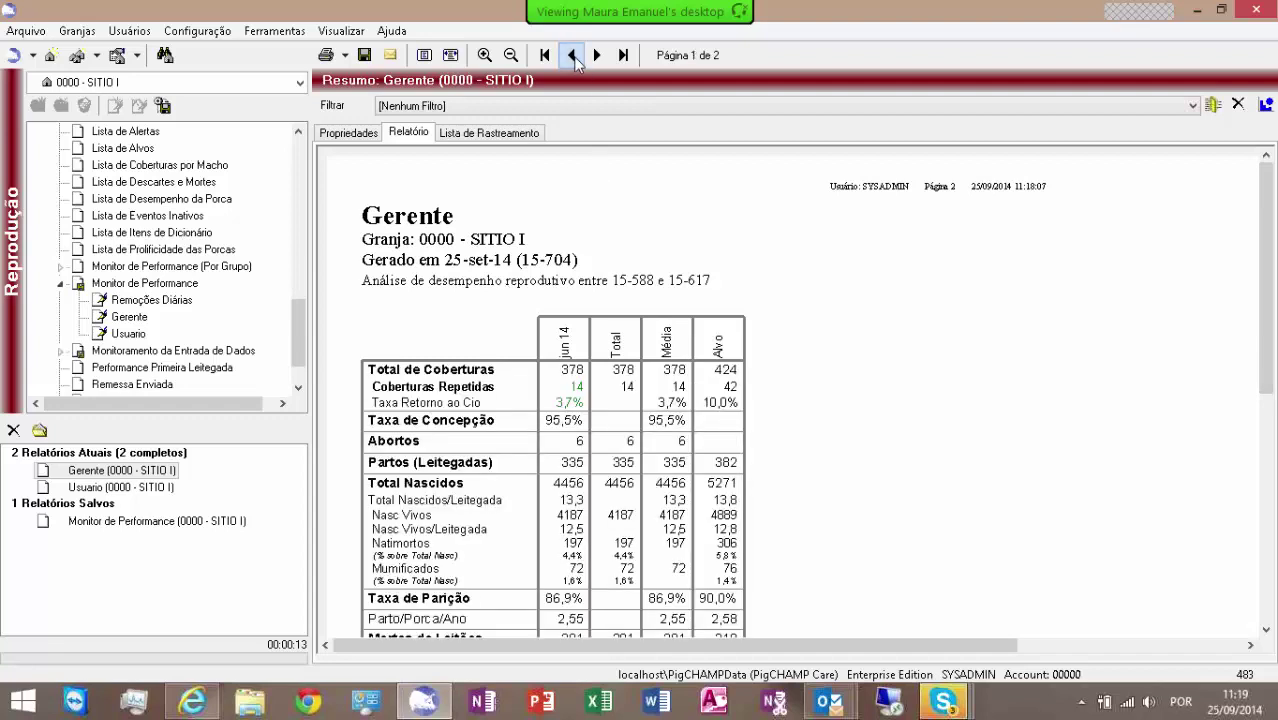
- Open the Usuario result, enable Tente exibir linhas selecionadas em uma página, and review the enlarged report
click(121, 489)
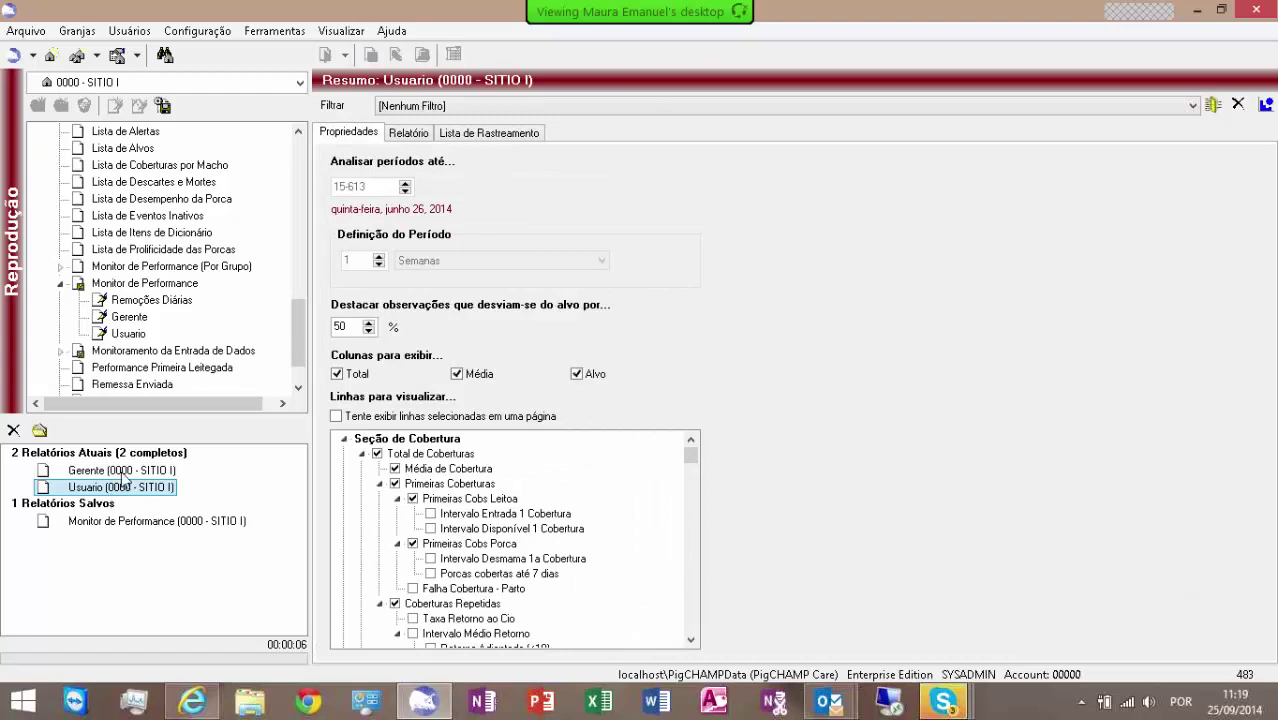
click(403, 134)
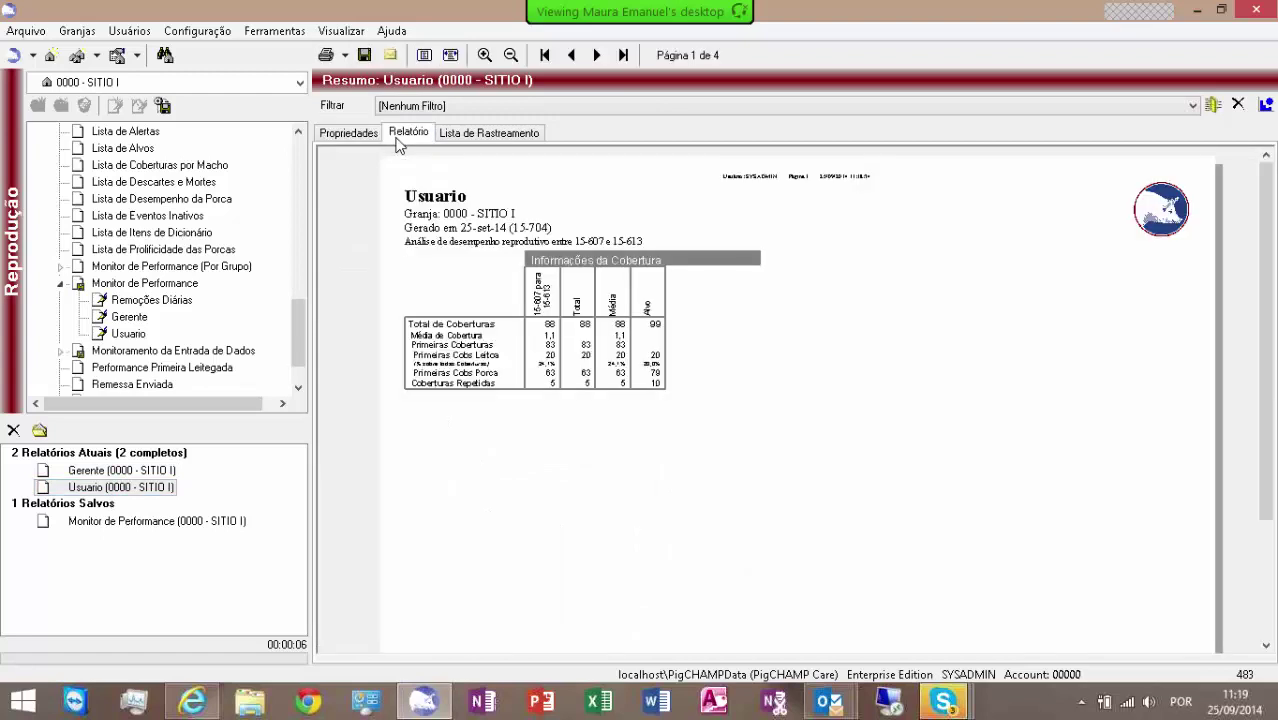
click(352, 136)
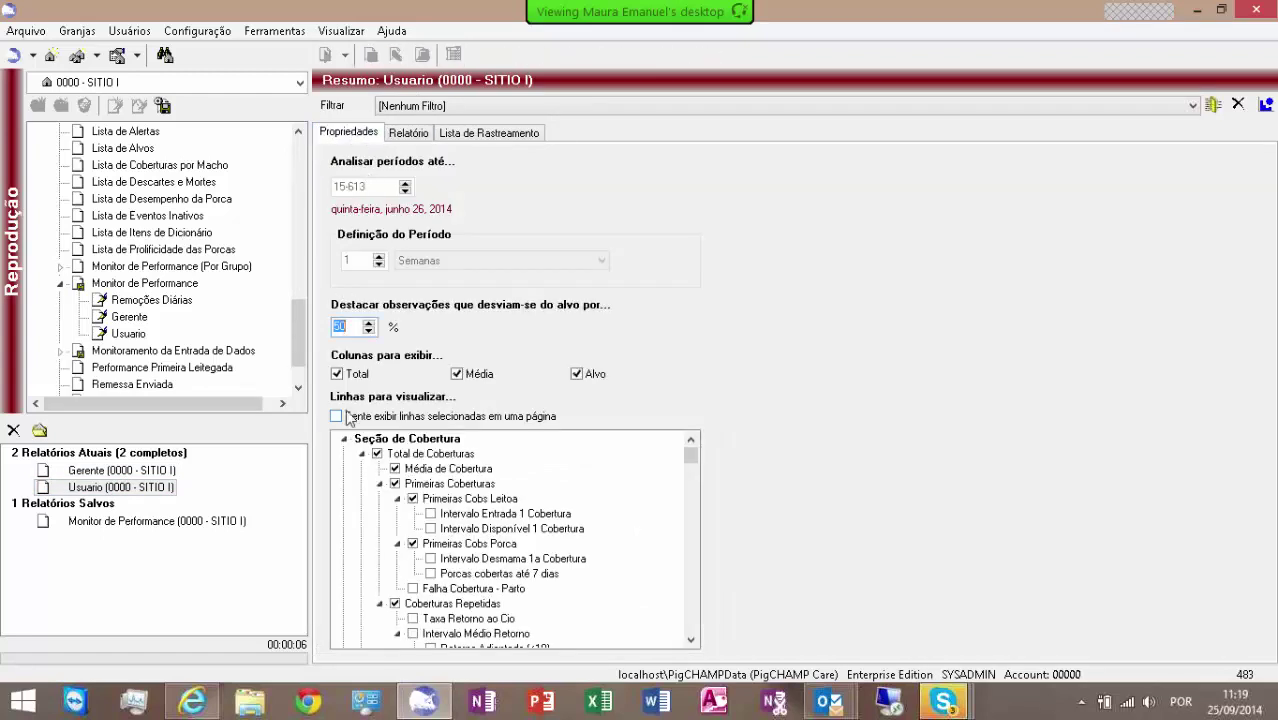
click(337, 416)
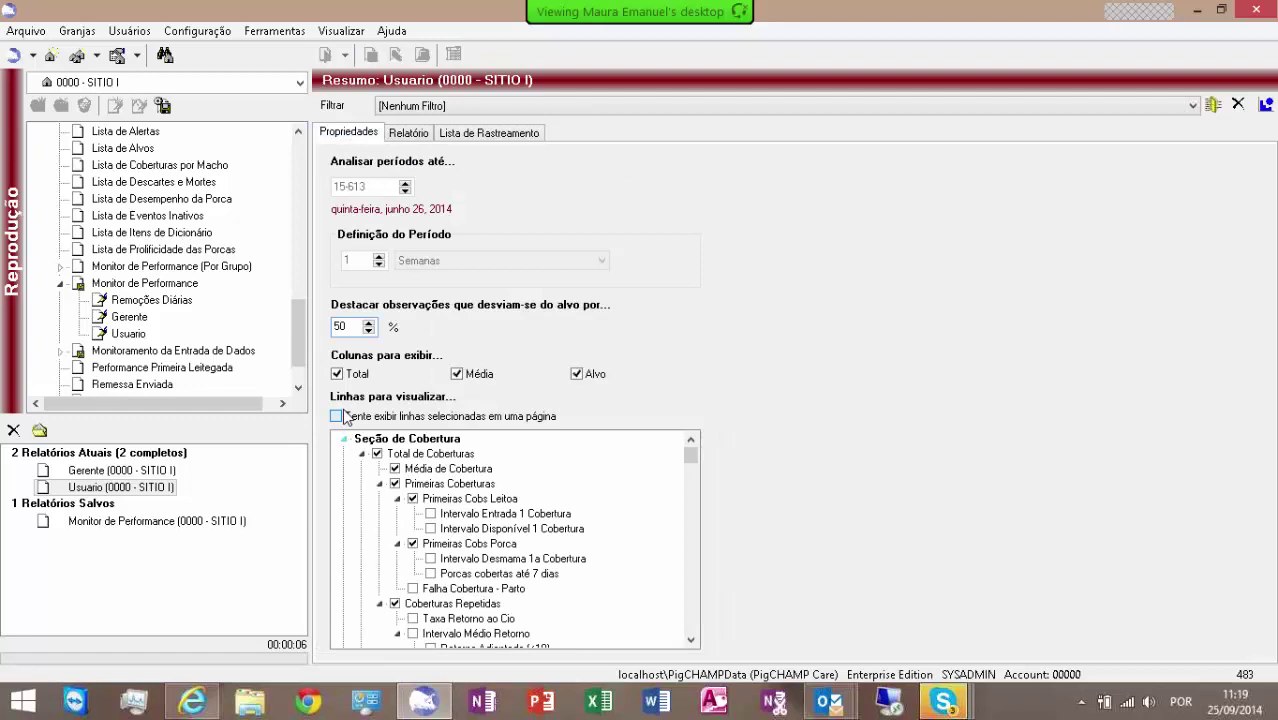
click(410, 140)
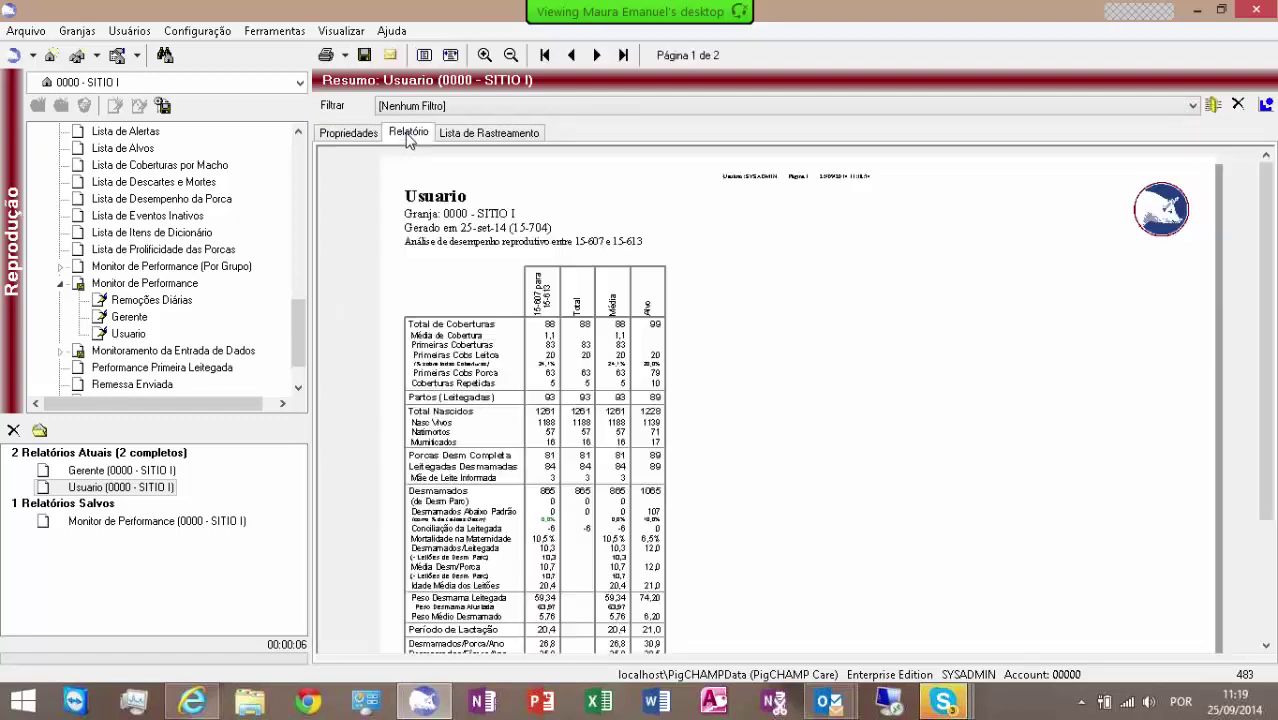
click(485, 55)
click(485, 55)
click(485, 55)
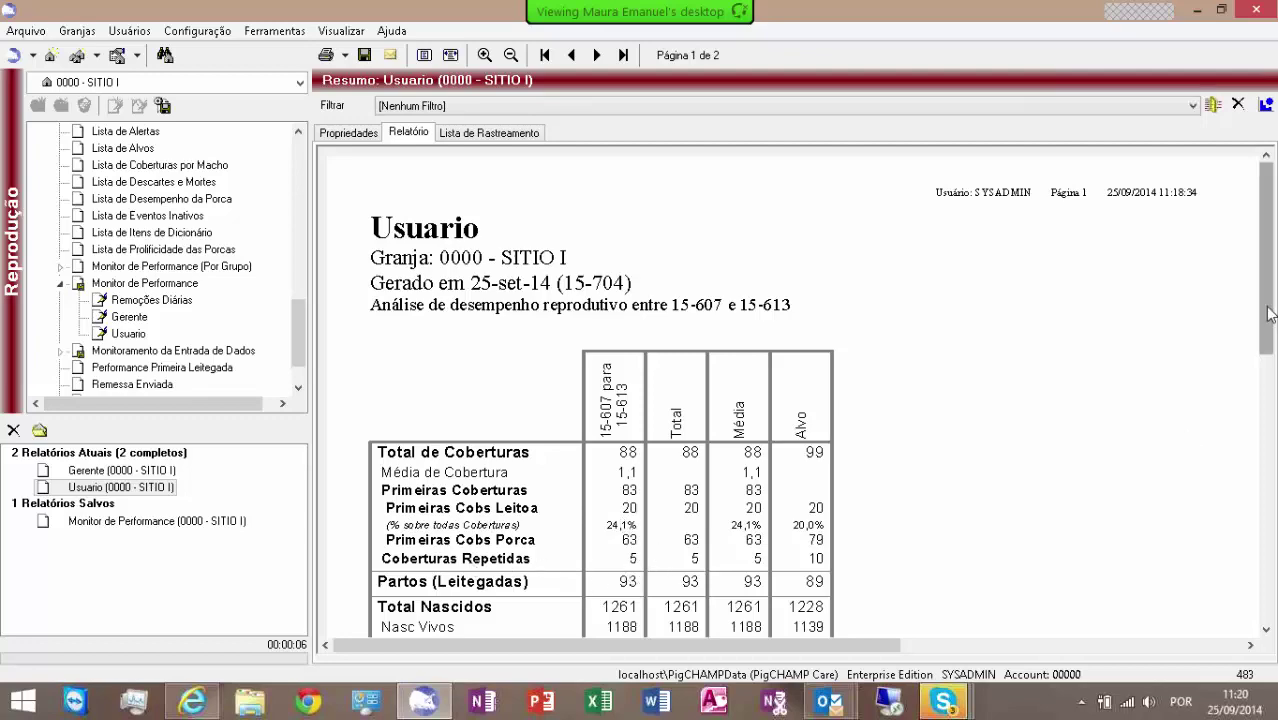
drag(1266, 322, 1274, 432)
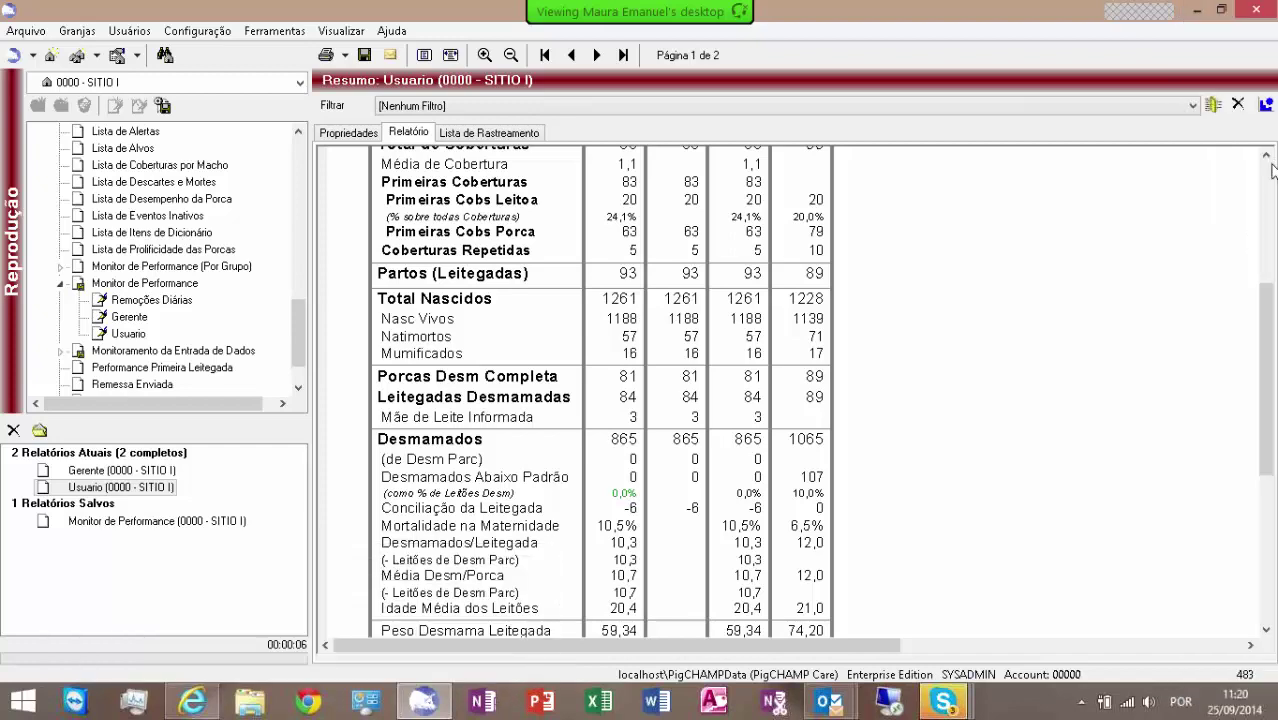
scroll(1272, 170, up, 5)
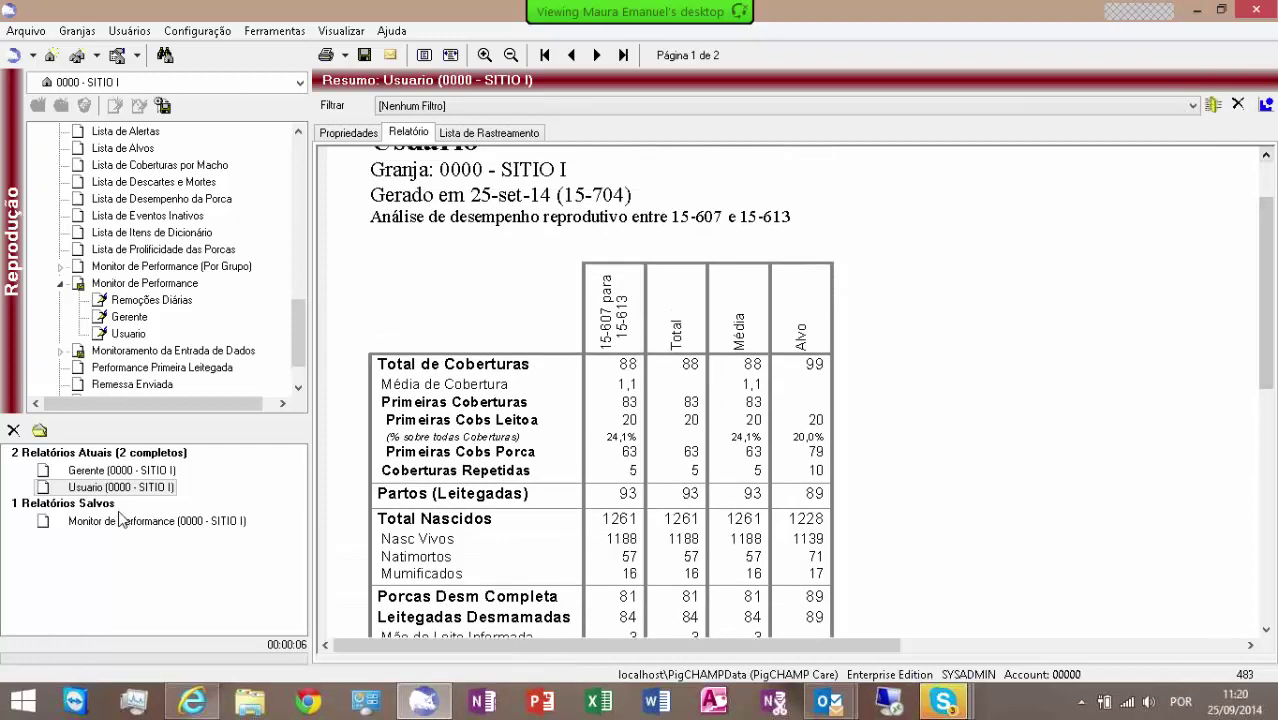
- Drill down into the Usuario report's Total de Coberturas for 15-607 to 15-613 and examine the histories of several listed sows
double_click(631, 381)
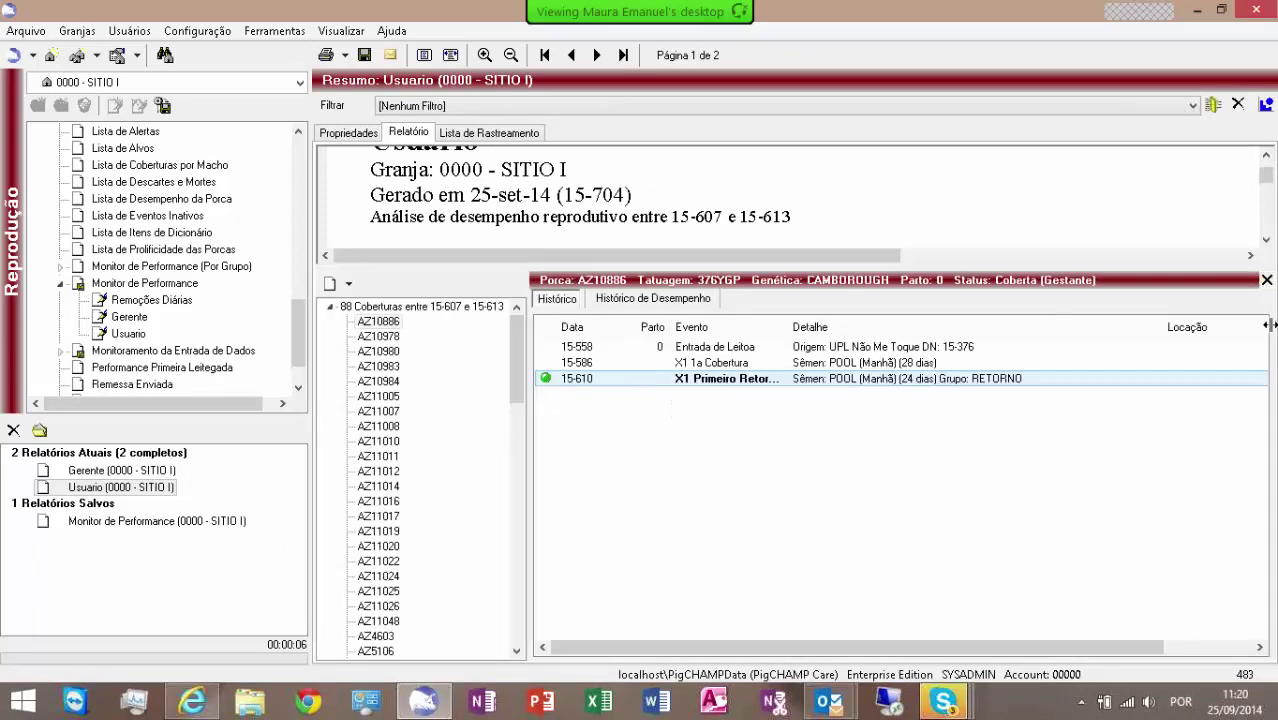
click(1266, 282)
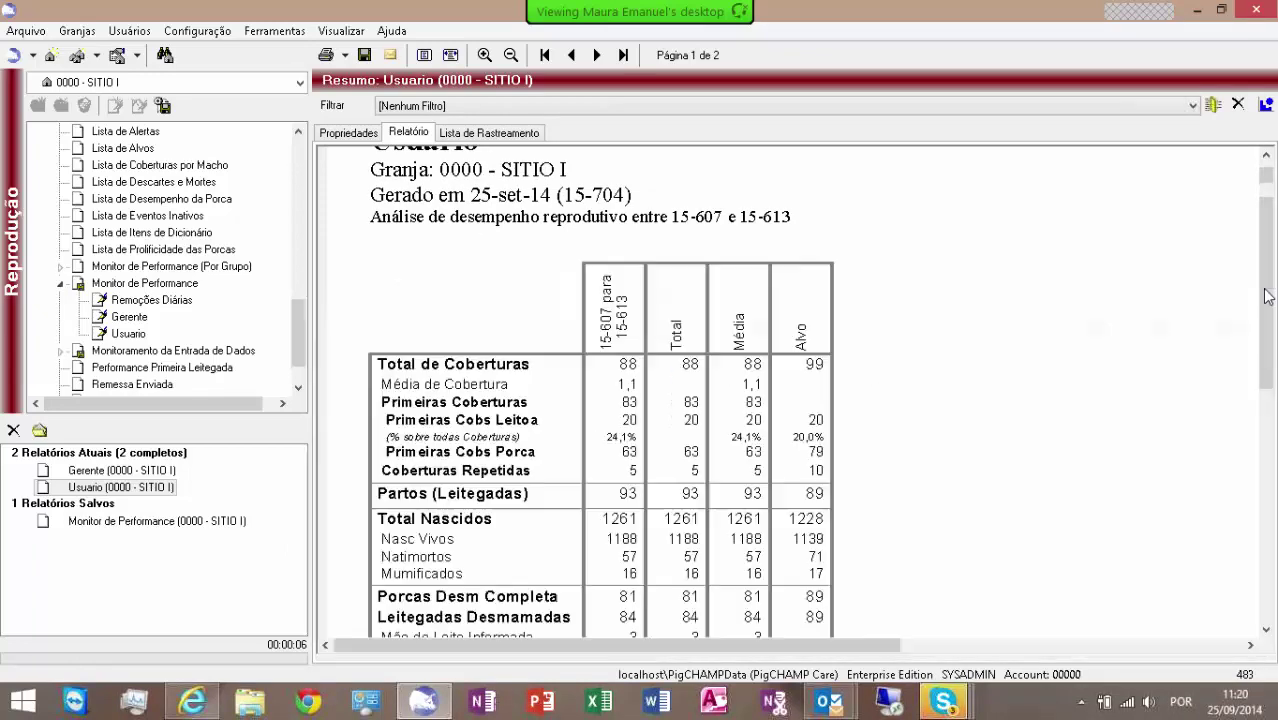
double_click(627, 375)
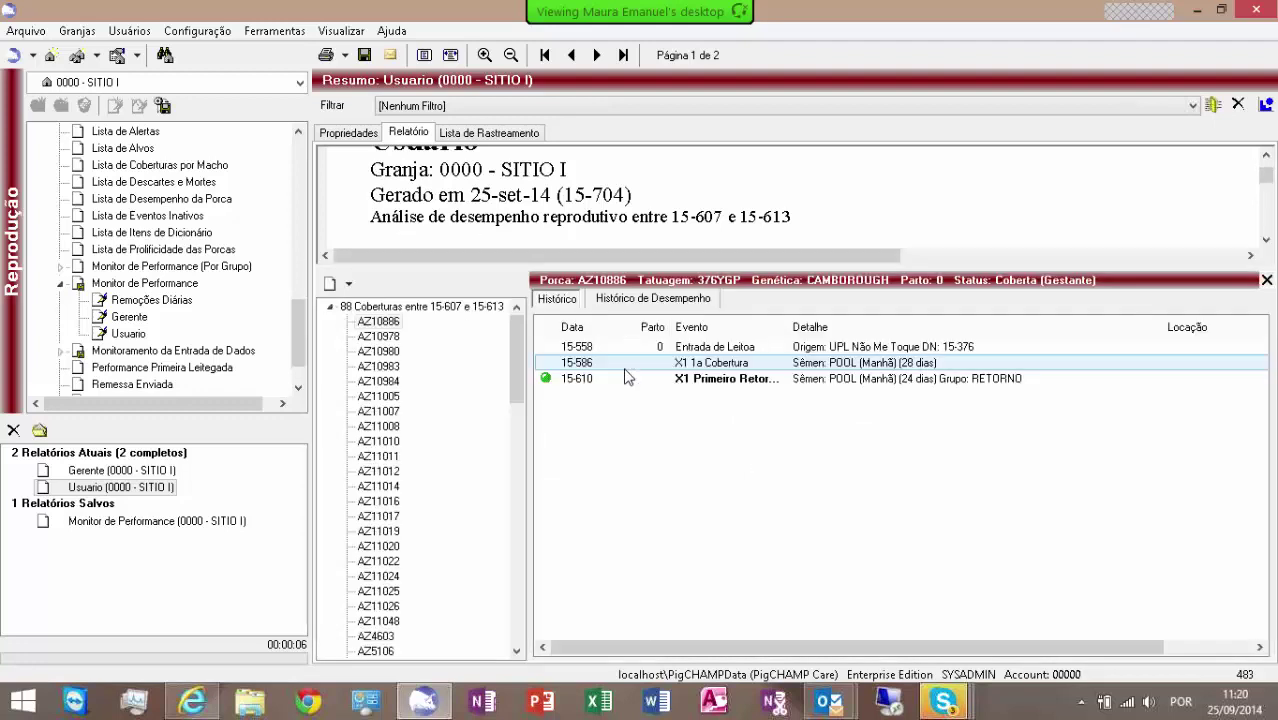
click(380, 337)
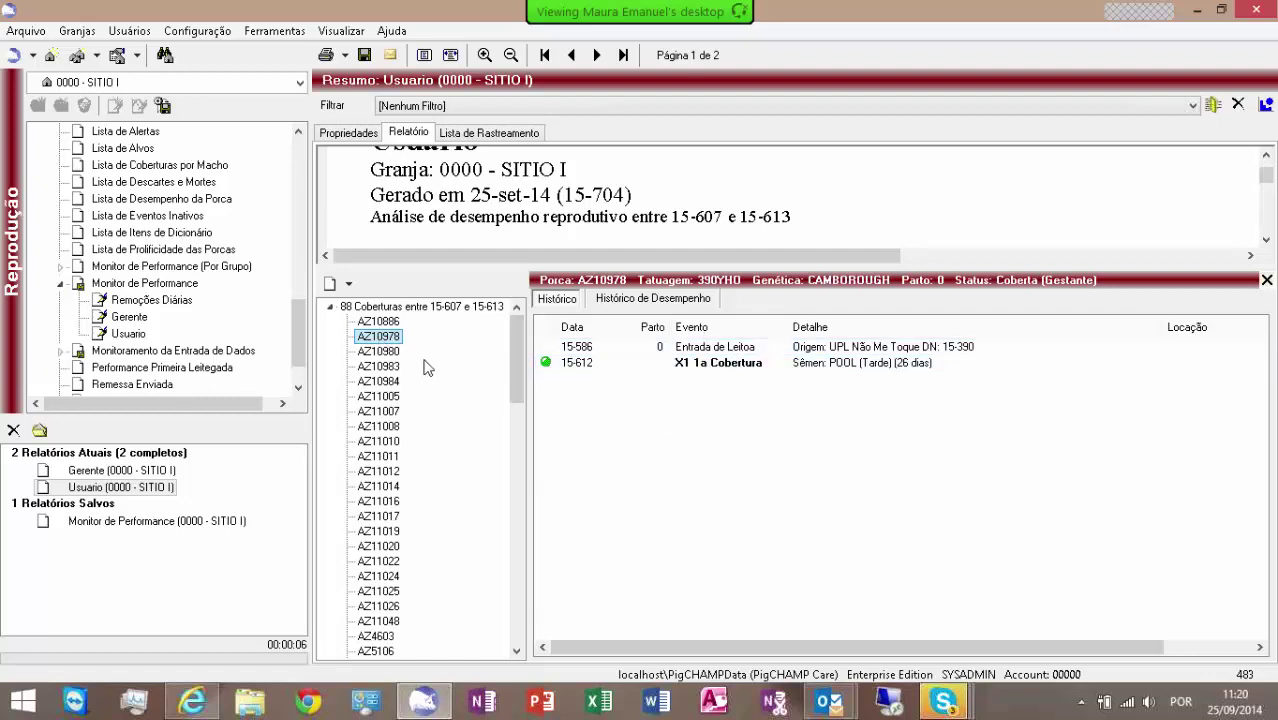
click(385, 353)
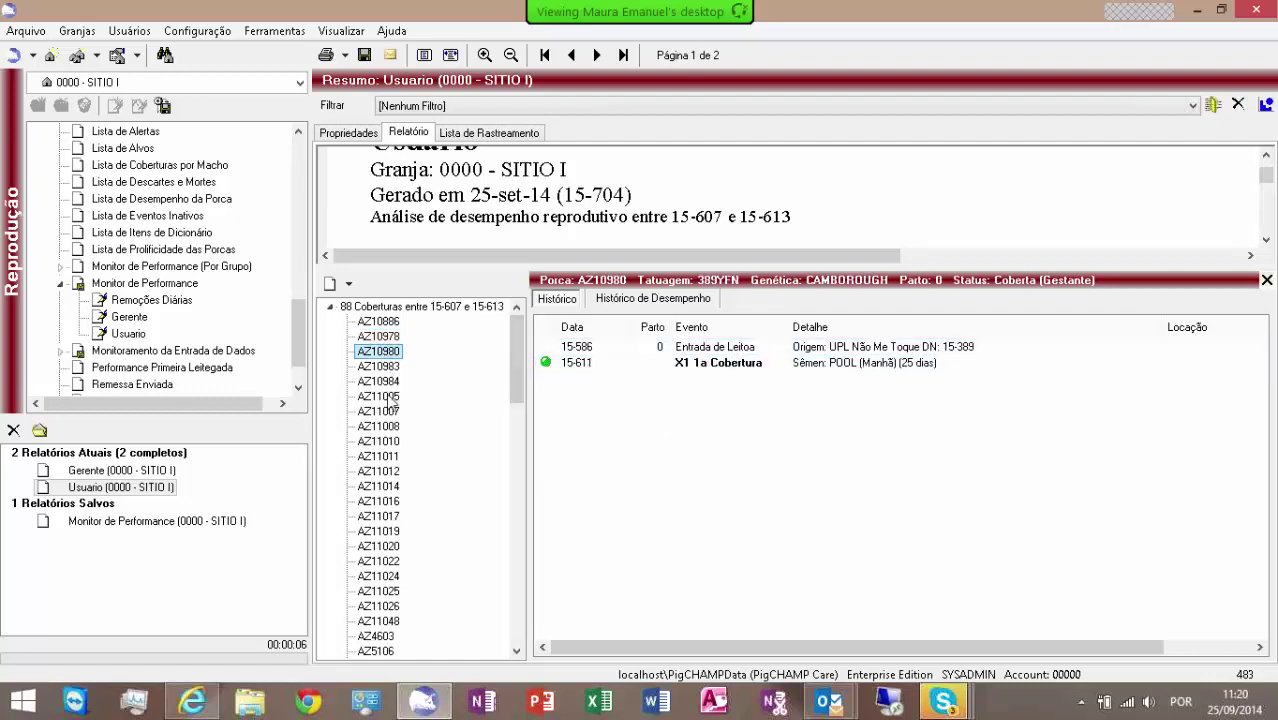
click(386, 367)
click(386, 397)
click(388, 426)
click(388, 441)
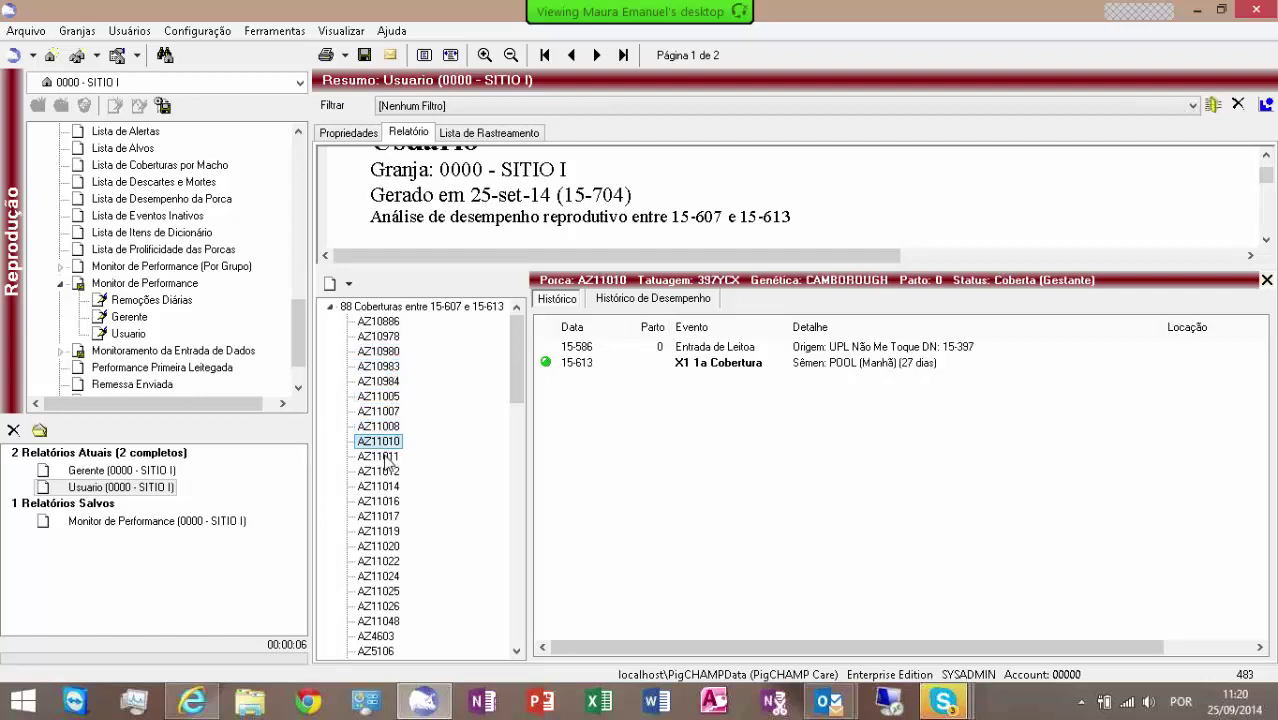
click(388, 486)
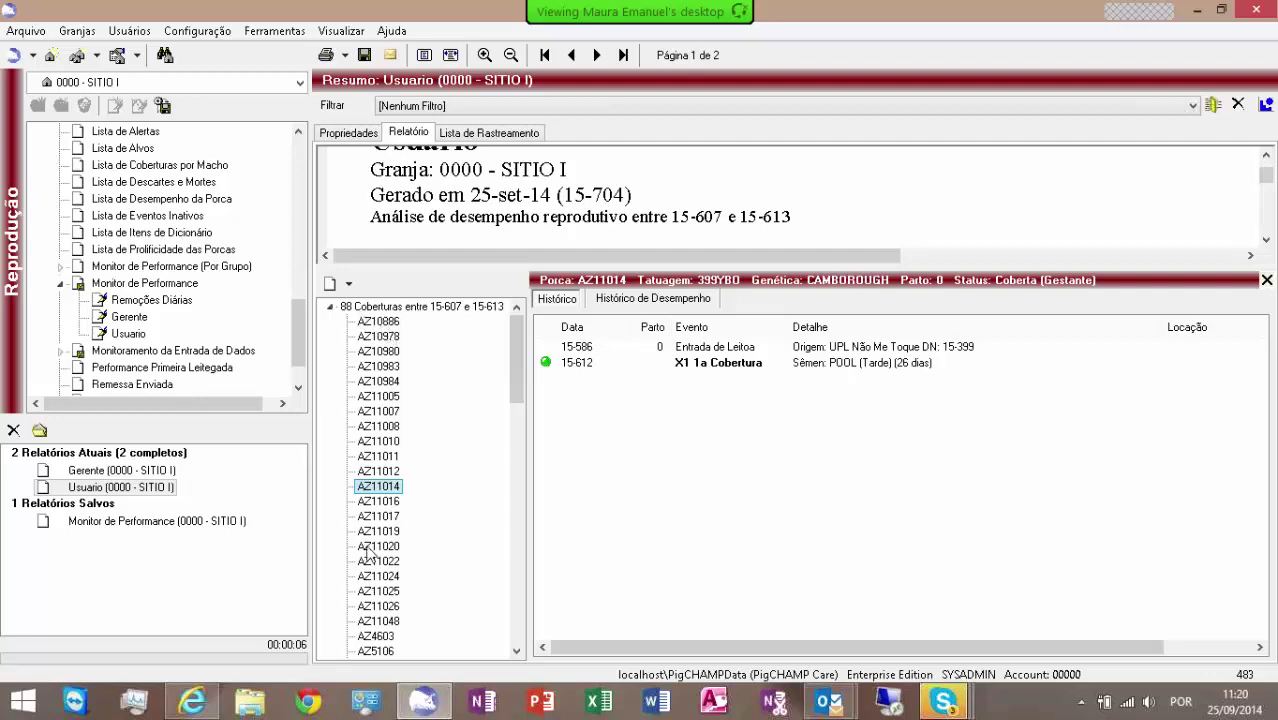
drag(519, 387, 527, 330)
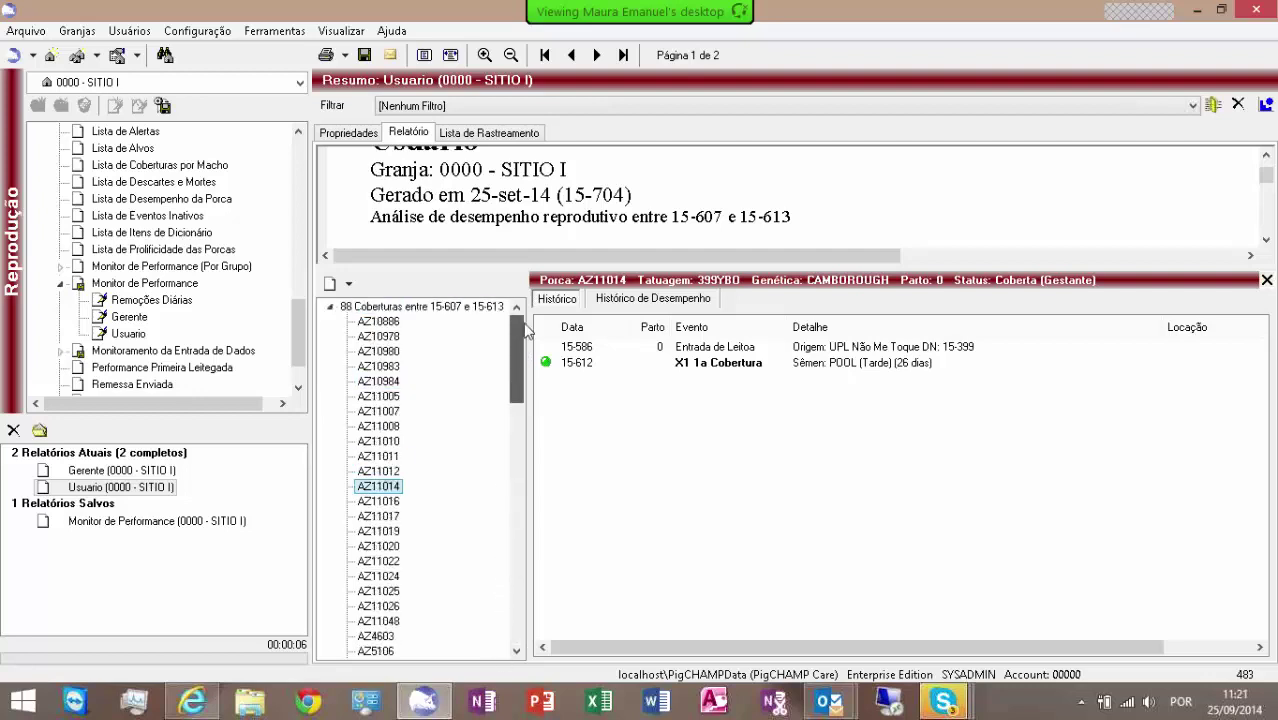
- Create a list report of the animals found in the coverage drill-down and open the resulting Lista de Leitões
click(349, 285)
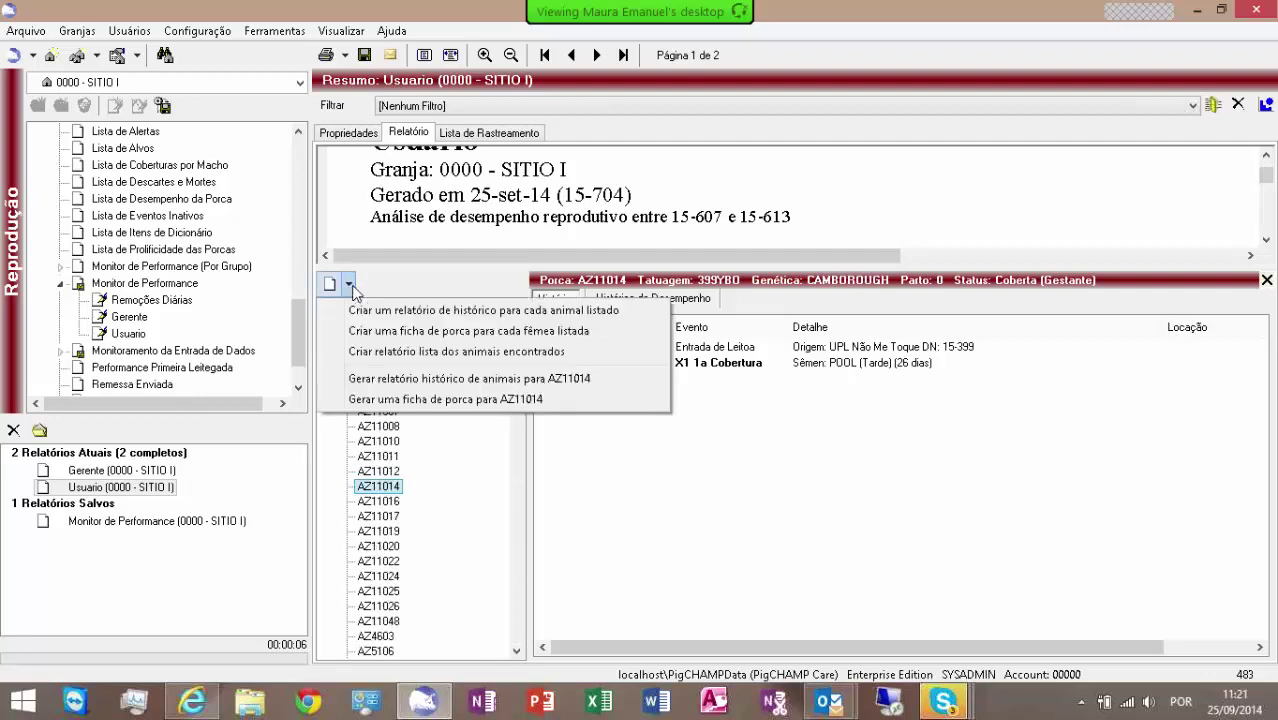
click(417, 352)
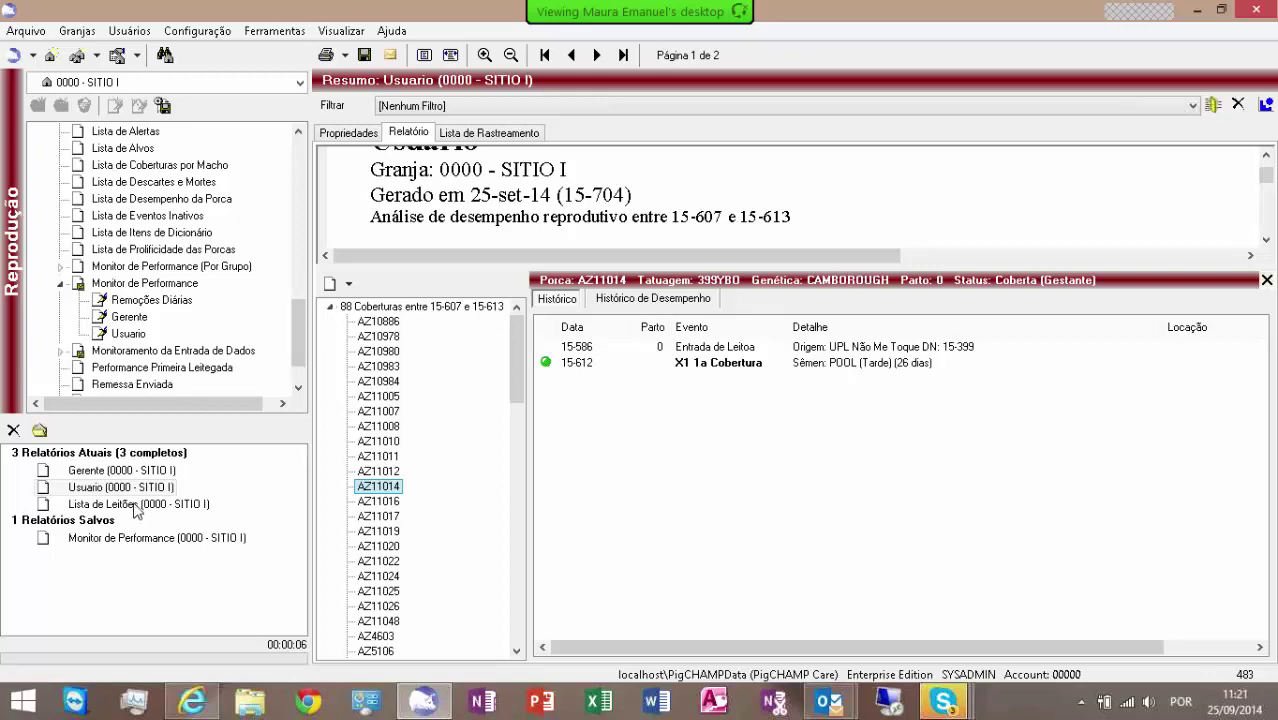
double_click(137, 506)
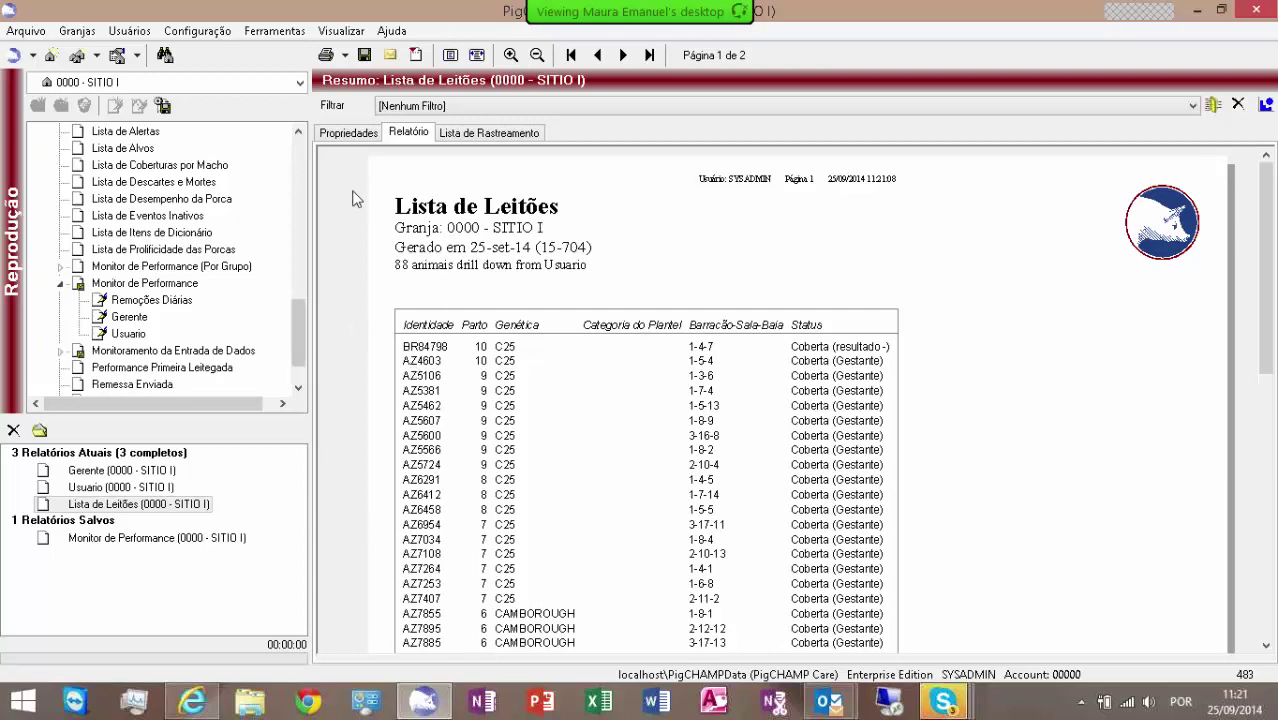
- From the Usuario report's Total de Coberturas for 15-607 to 15-613, create another list report of the found animals and open it
click(129, 487)
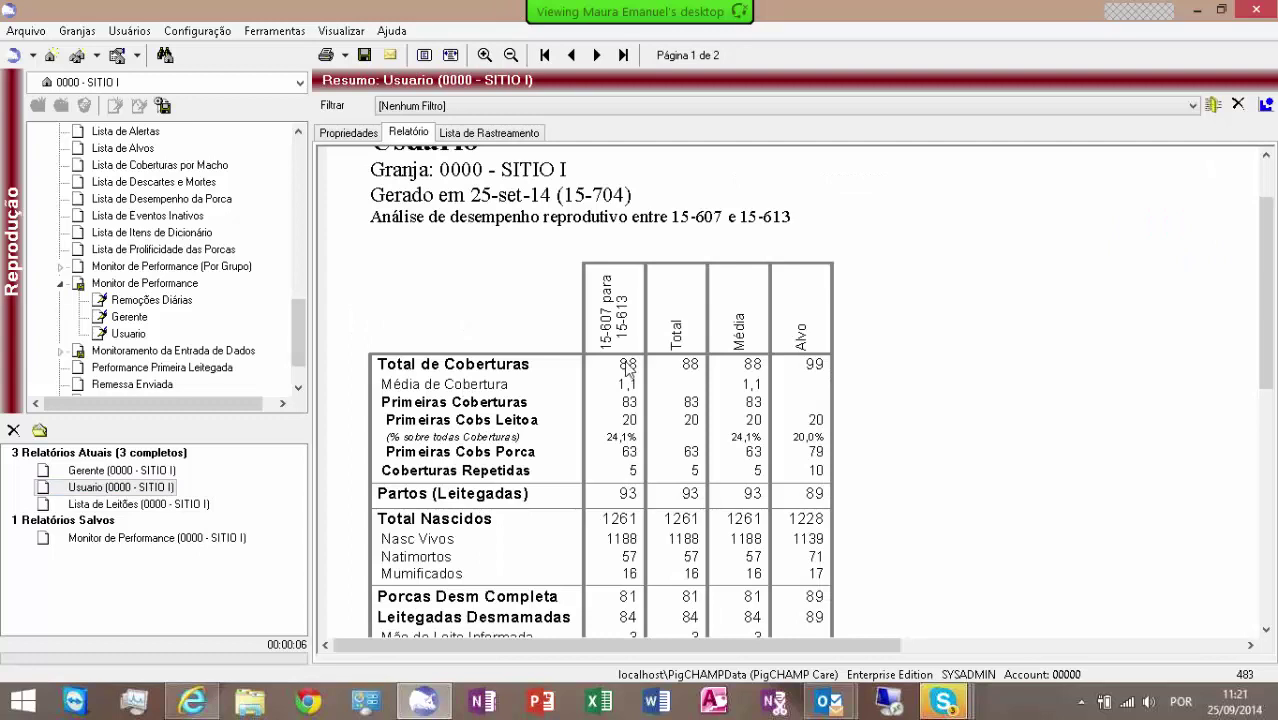
double_click(628, 368)
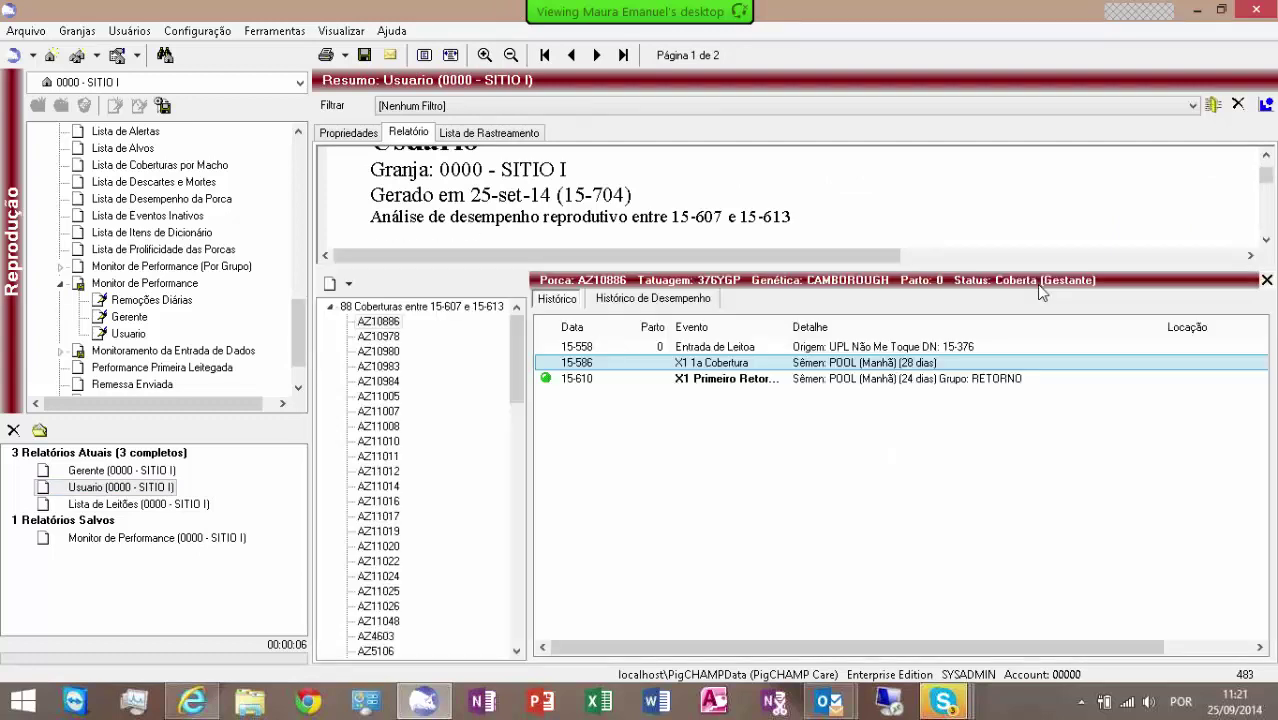
click(348, 286)
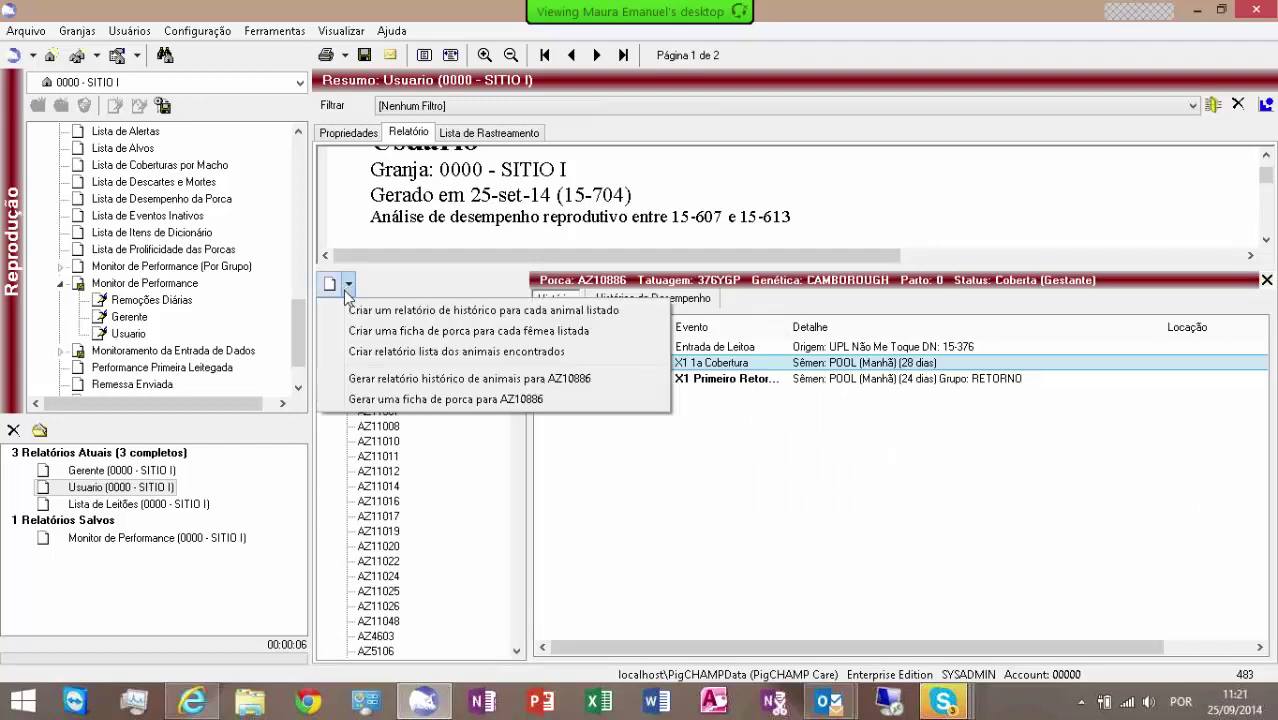
click(390, 352)
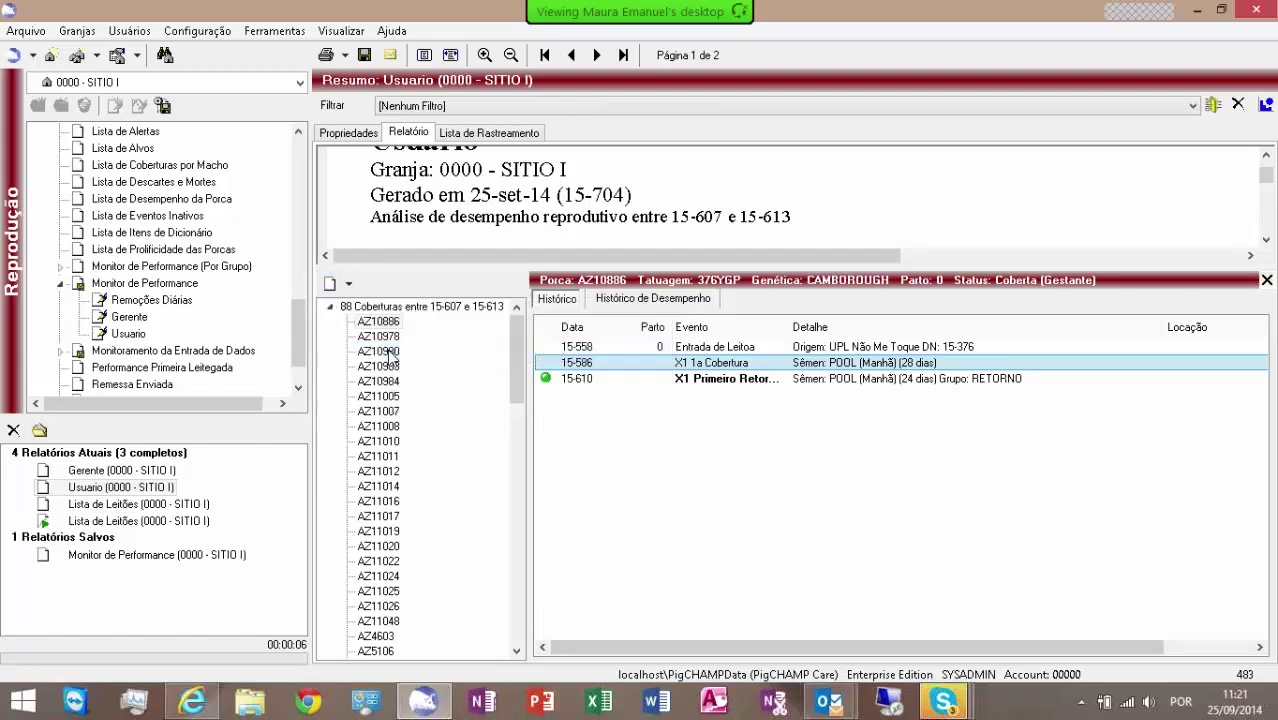
click(145, 523)
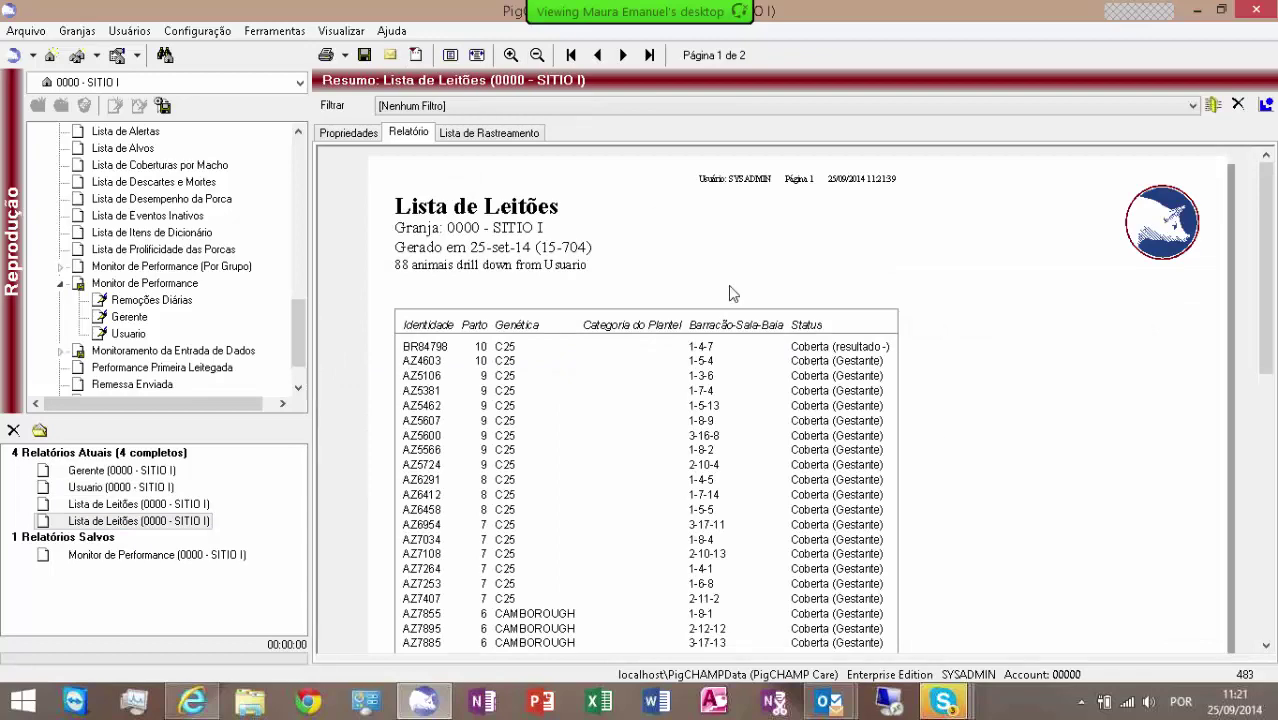
- Examine the history of sow AZ7034 from the new Lista de Leitões and review the listed animals
double_click(631, 540)
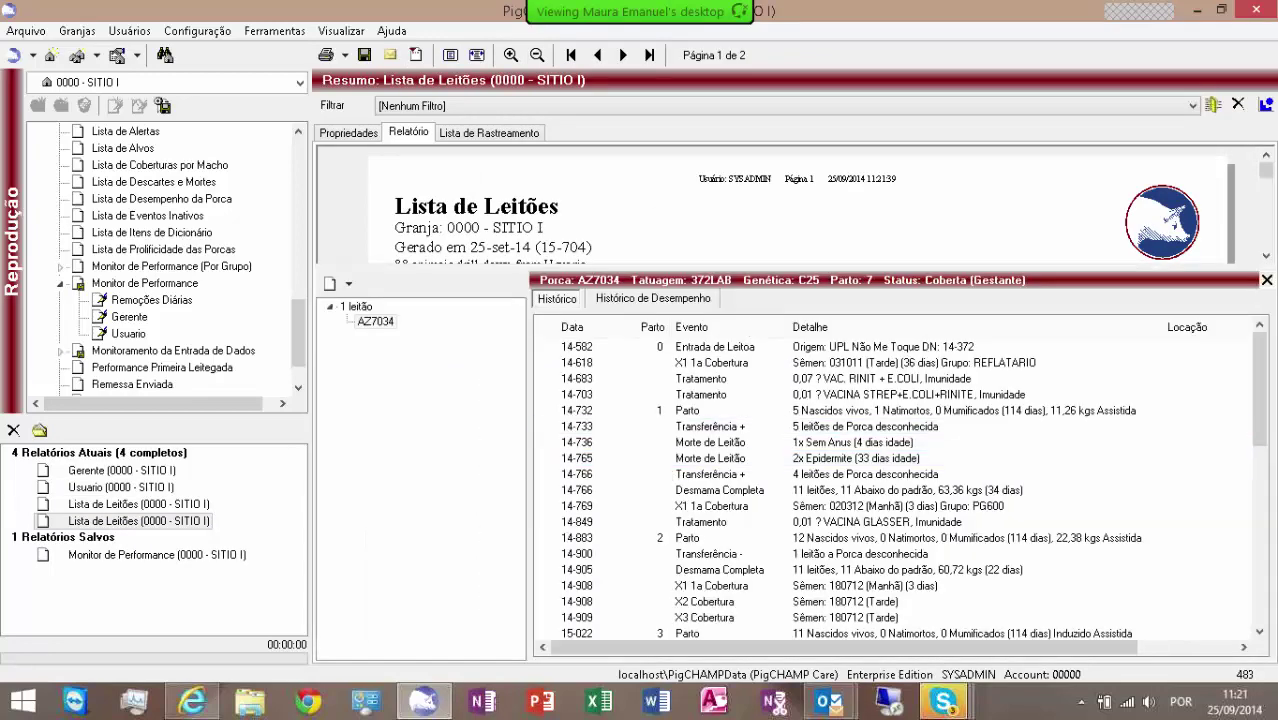
click(1266, 280)
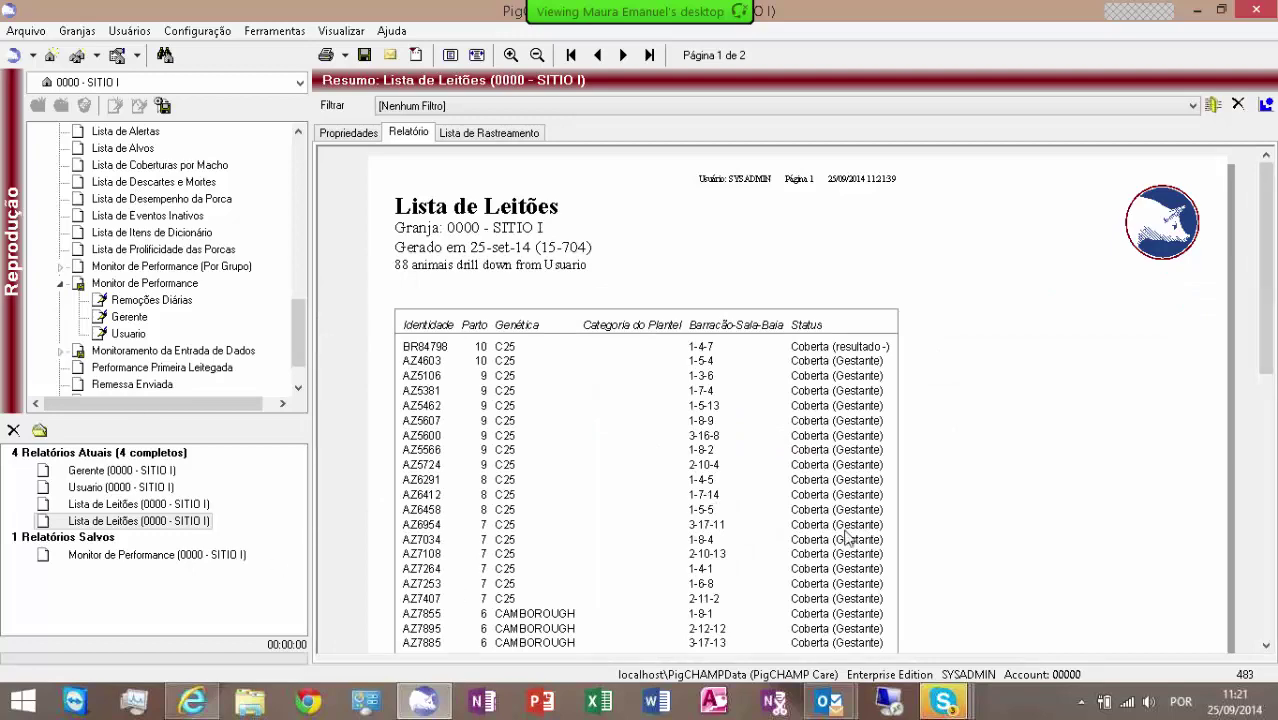
scroll(1271, 340, down, 10)
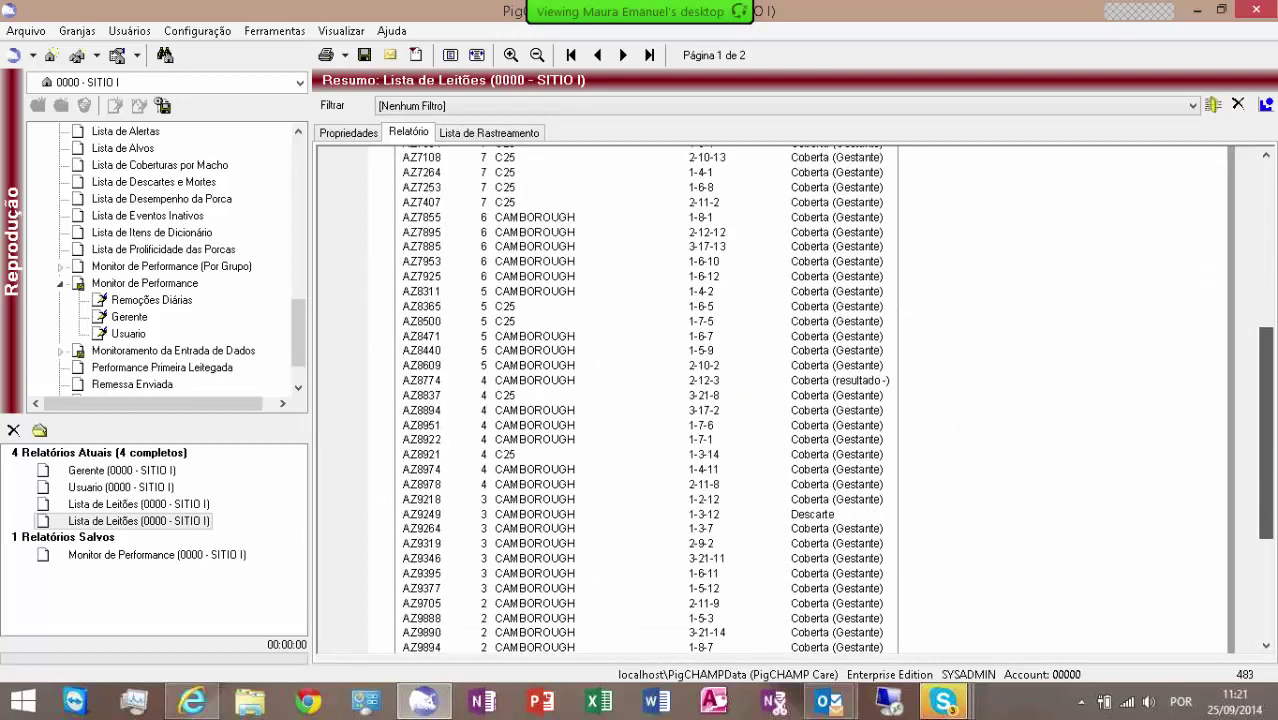
scroll(1268, 340, up, 10)
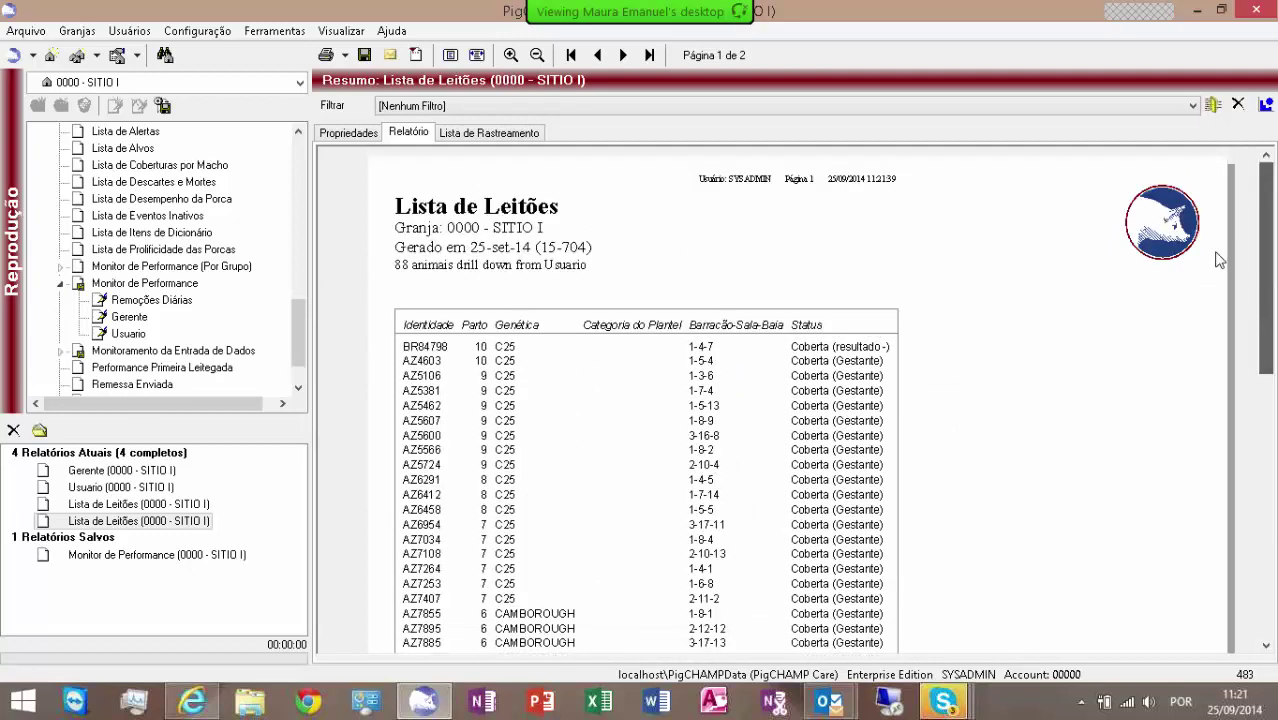
- Drill down into the Usuario report's Partos (Leitegadas) and Porcas Desm Completa for 15-607 to 15-613 to examine the animals behind them
click(131, 489)
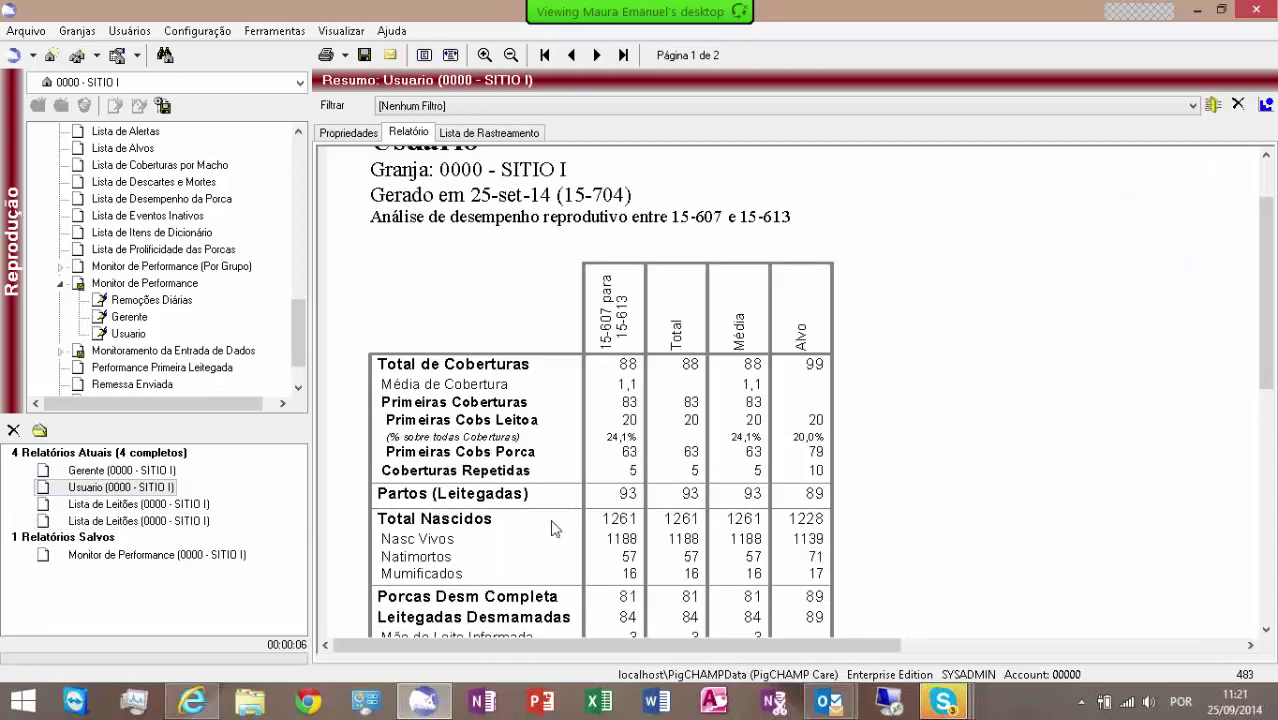
scroll(1264, 380, down, 3)
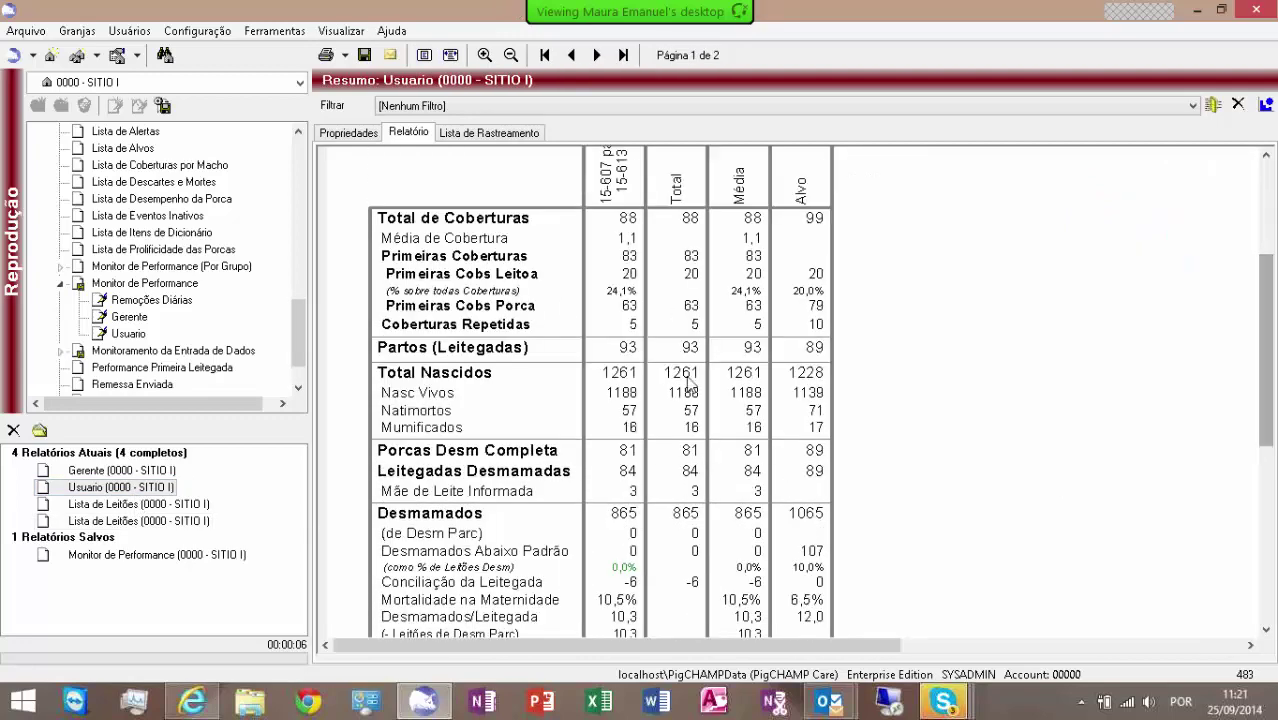
double_click(626, 347)
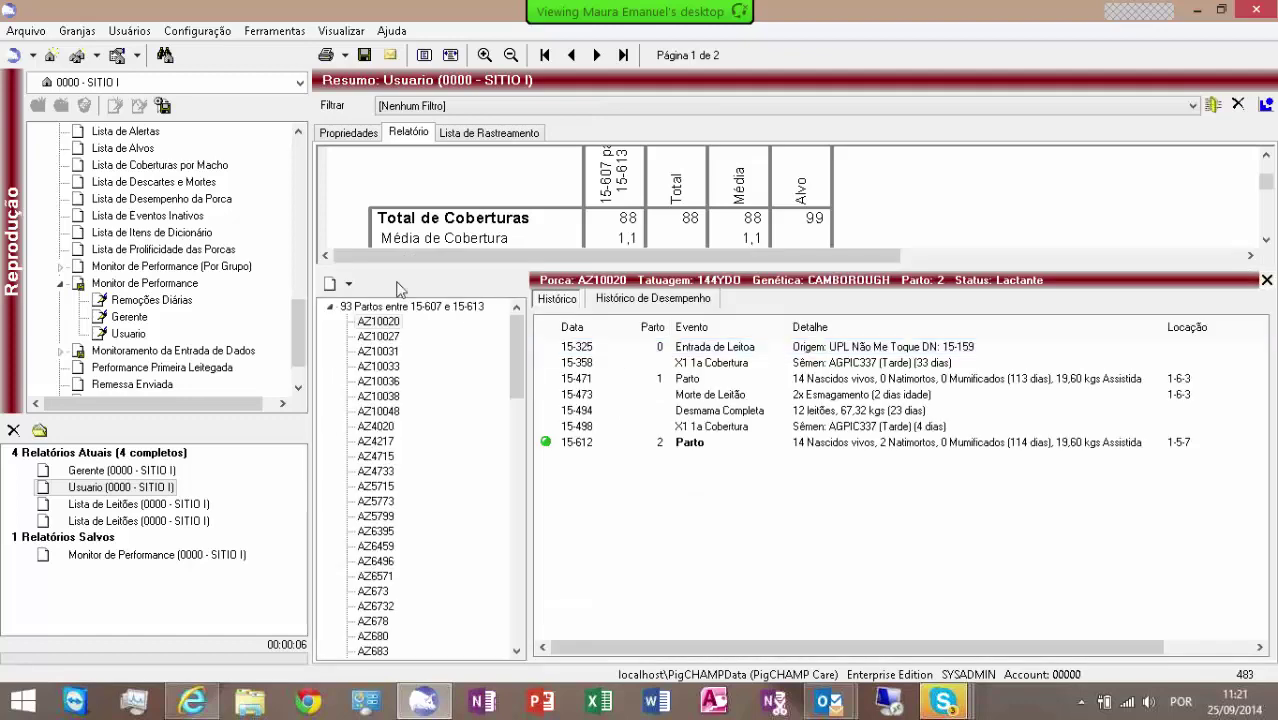
click(1266, 280)
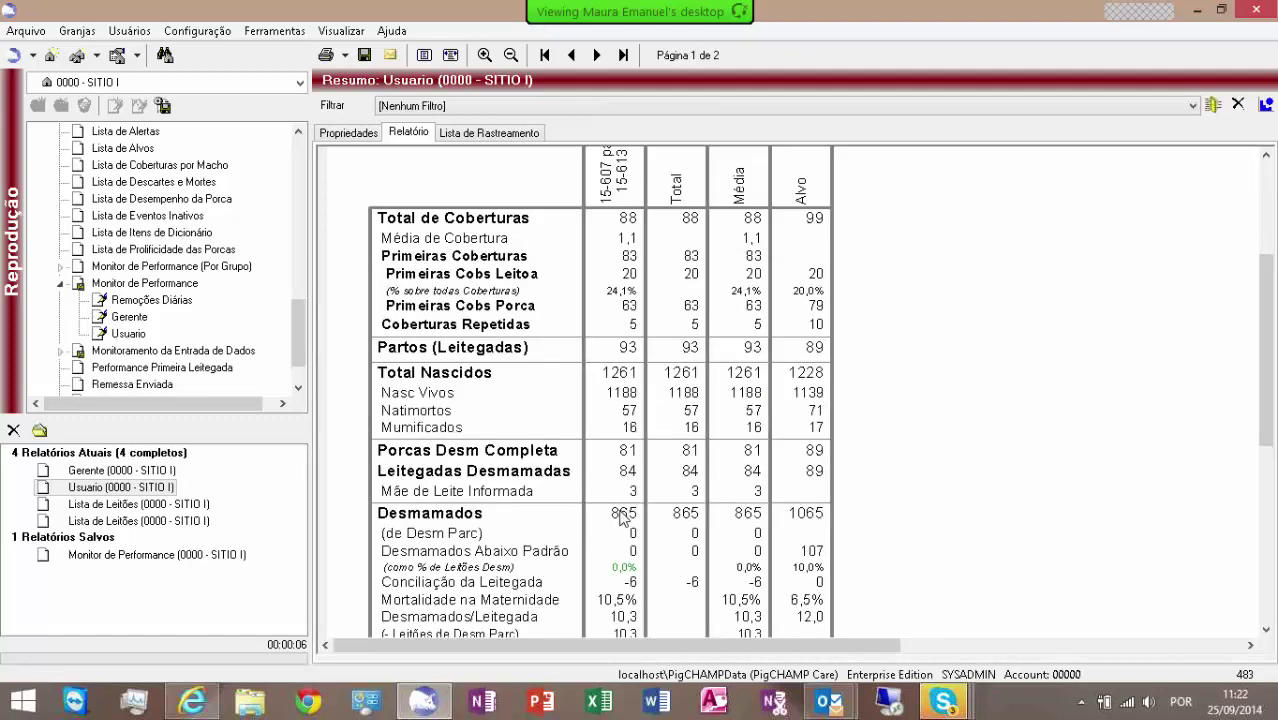
double_click(628, 452)
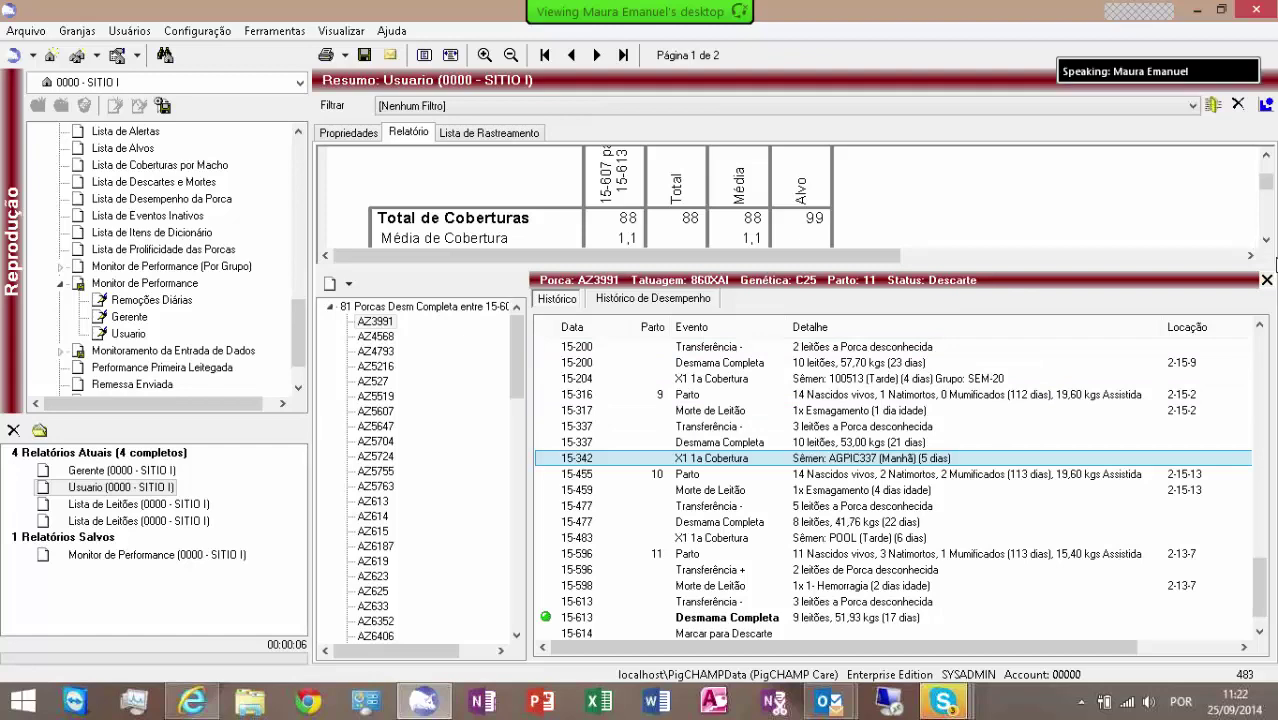
click(1266, 280)
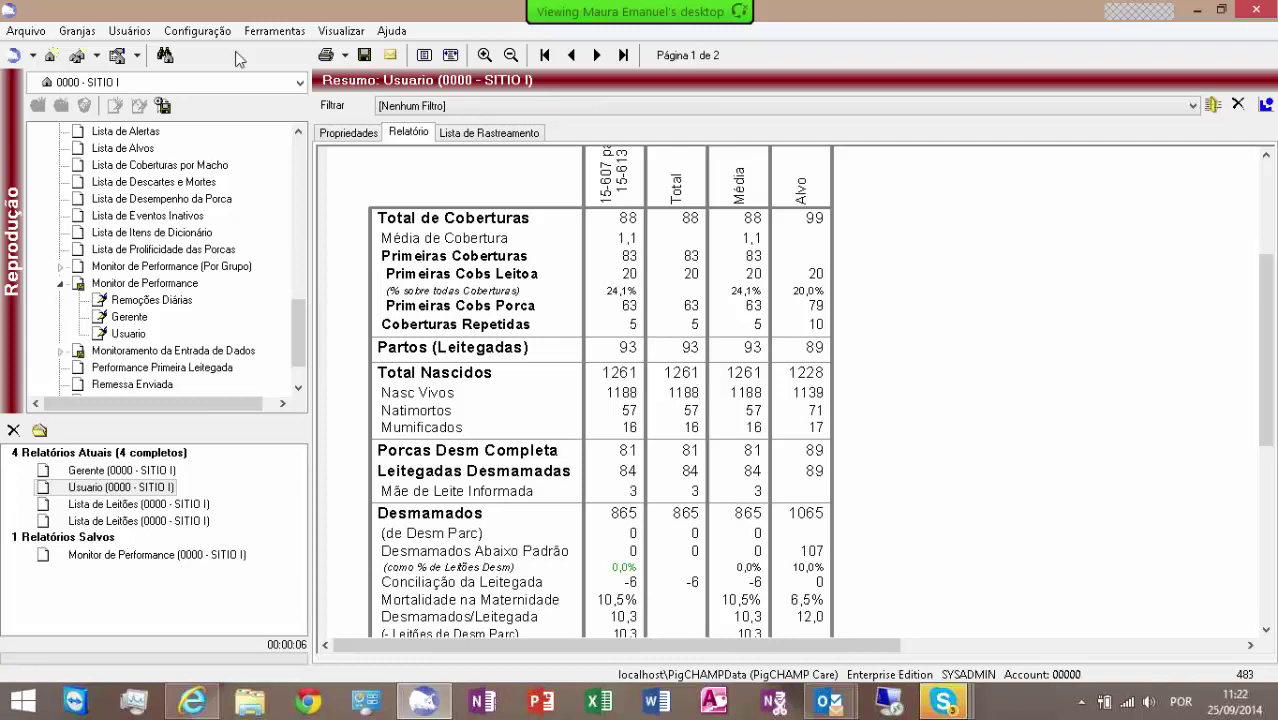
- Remove all current report results: both Lista de Leitões reports, Usuario and Gerente, keeping the saved Monitor de Performance report
click(112, 318)
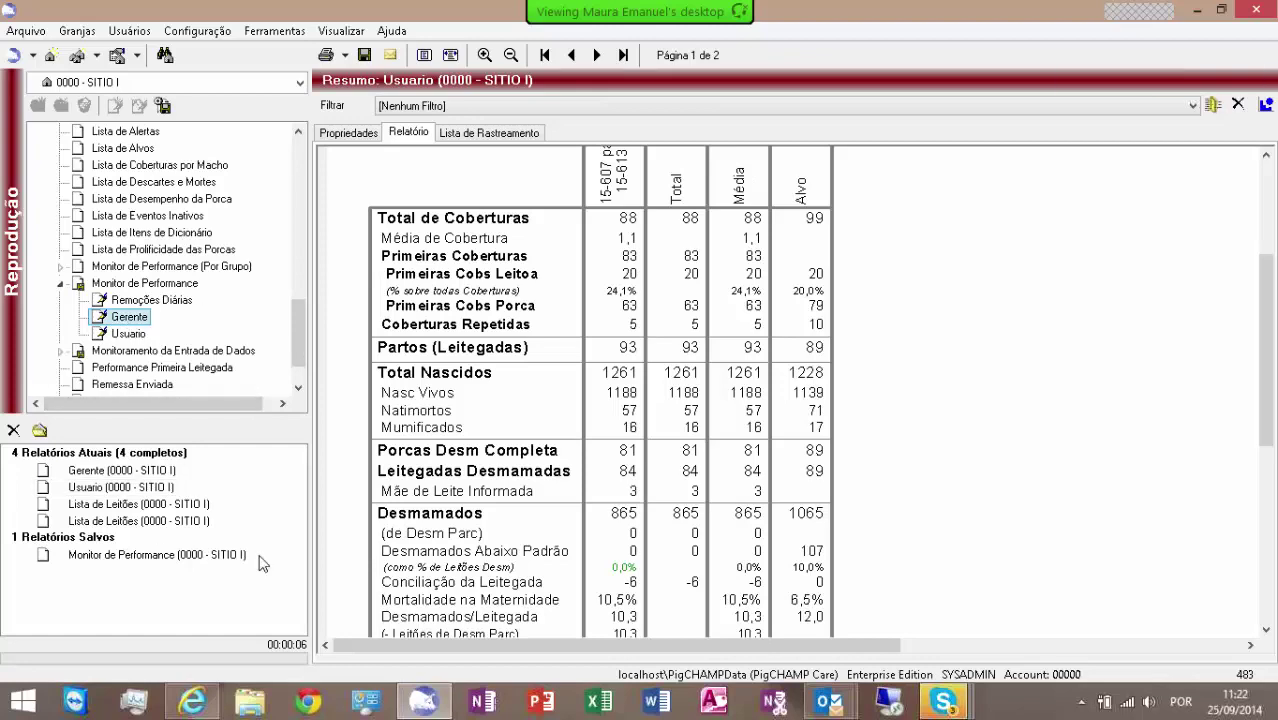
click(141, 522)
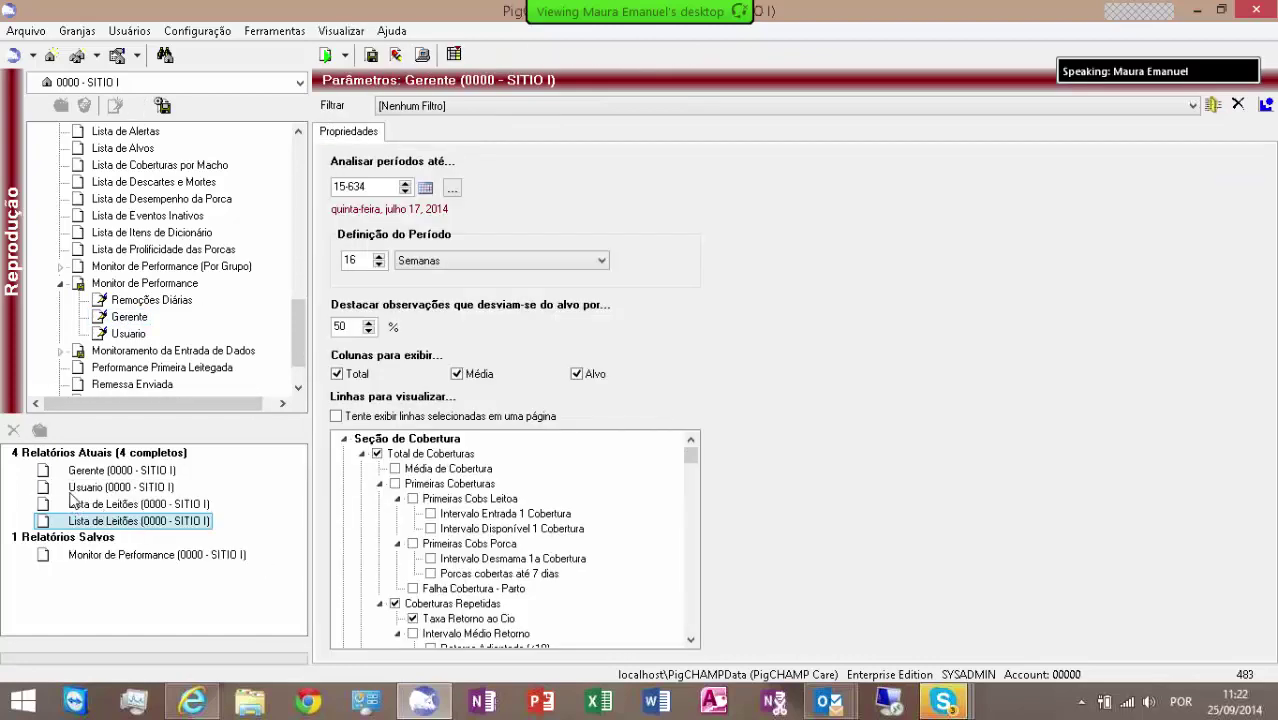
click(15, 432)
click(14, 431)
click(14, 431)
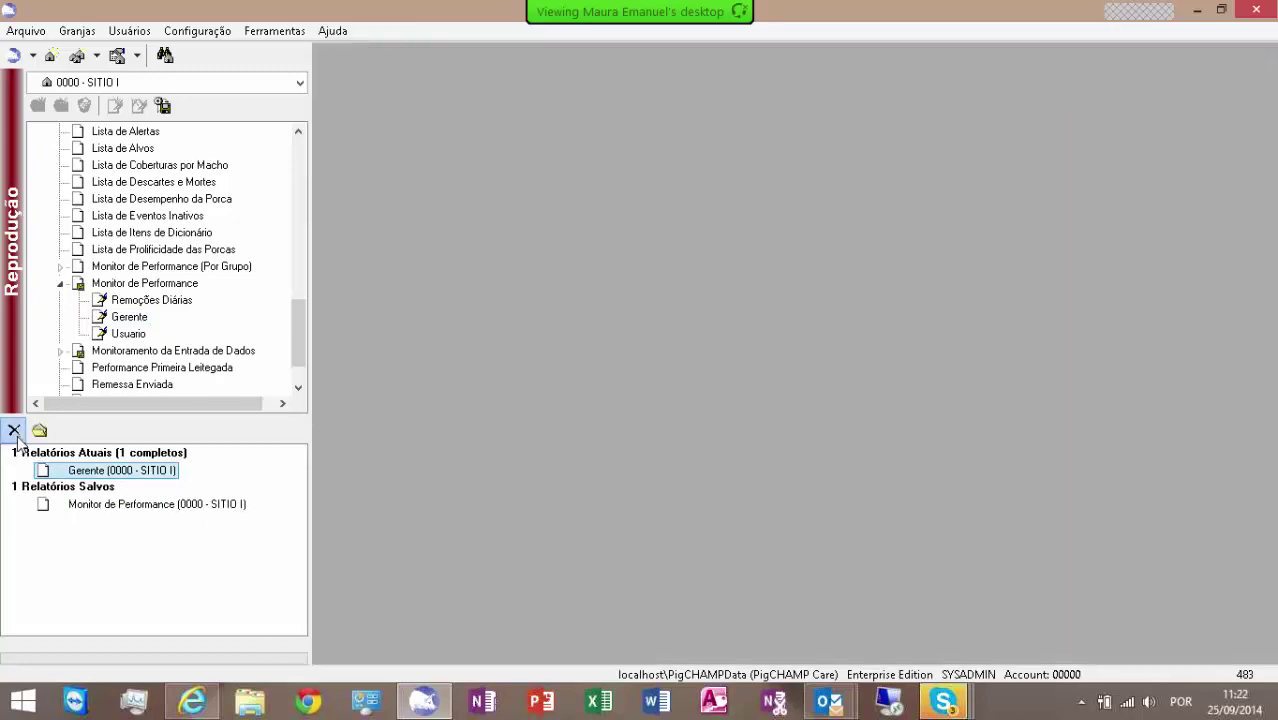
click(14, 431)
drag(302, 321, 308, 137)
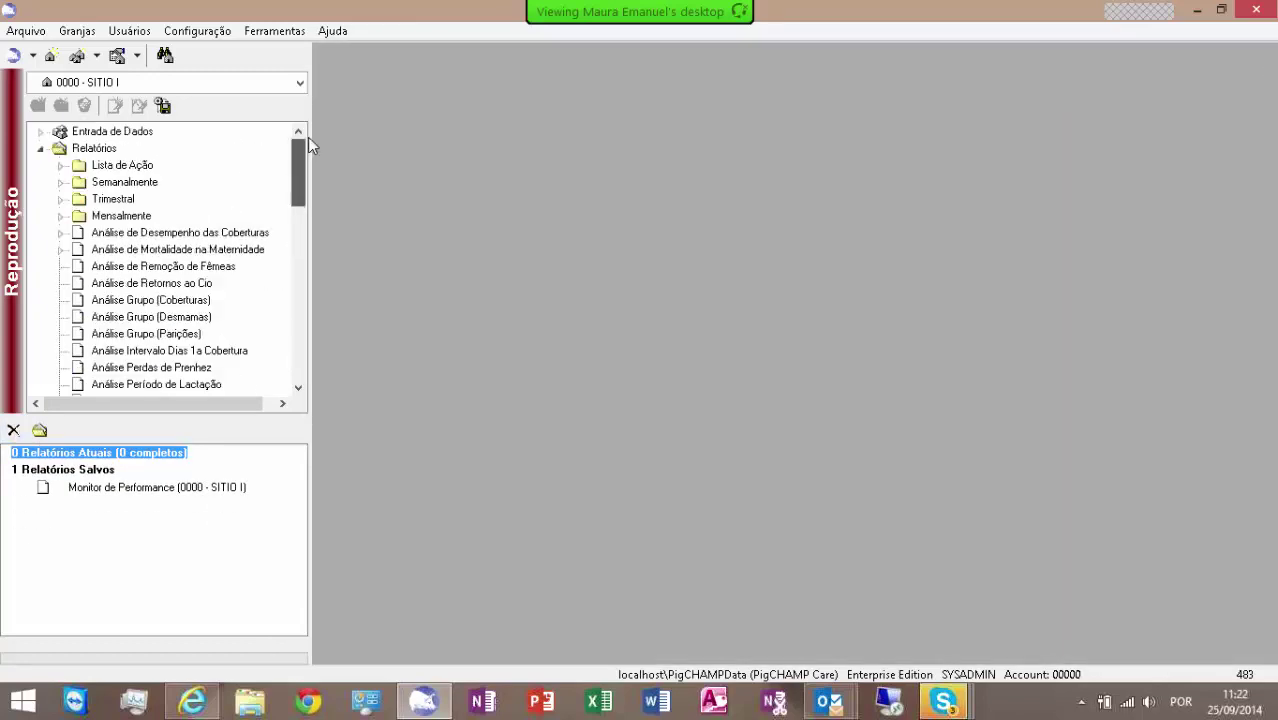